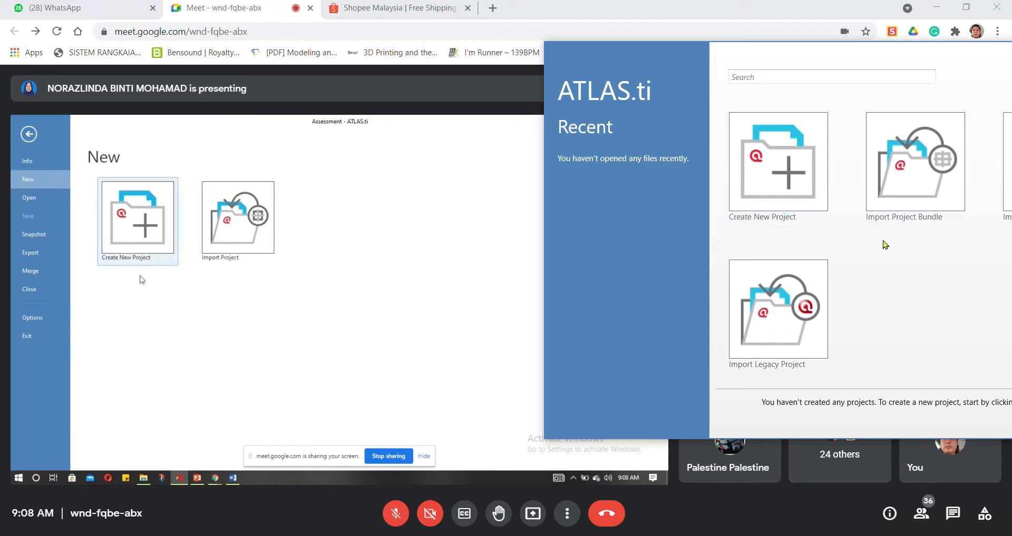
Step: Create a new, empty ATLAS.ti project named AWS EDUCATE
{"action": "left_click", "coordinate": [787, 180]}
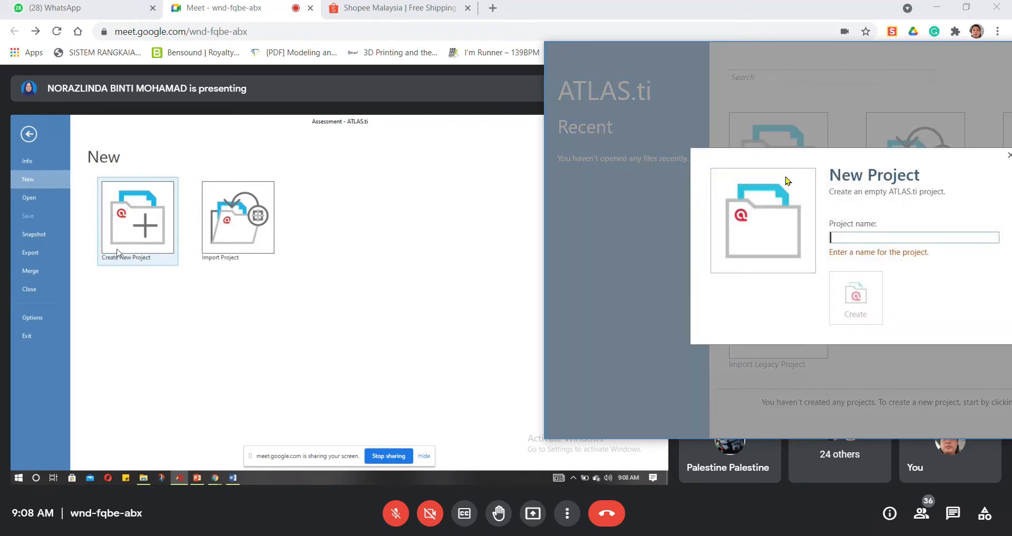
{"action": "type", "text": "A"}
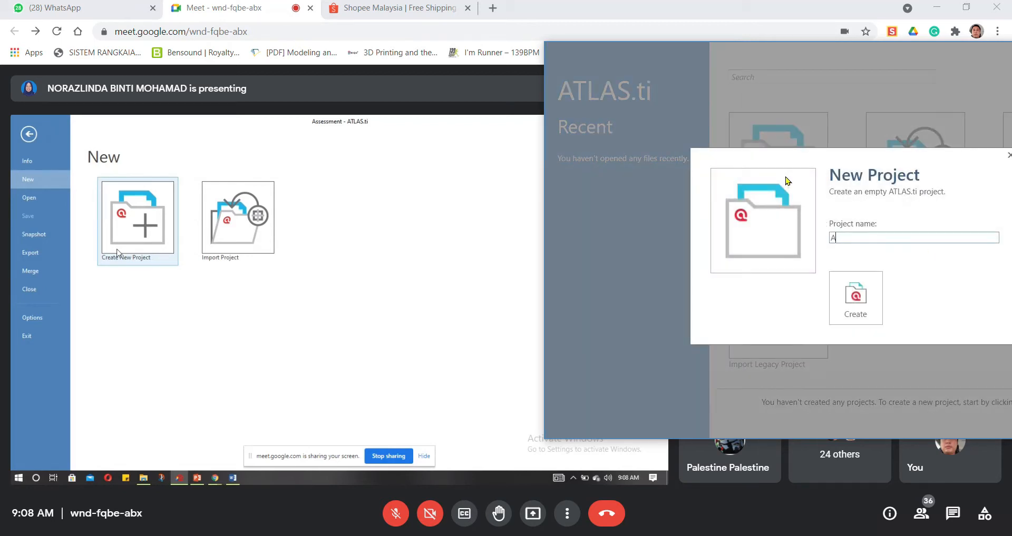
{"action": "type", "text": "WS EDUCATE"}
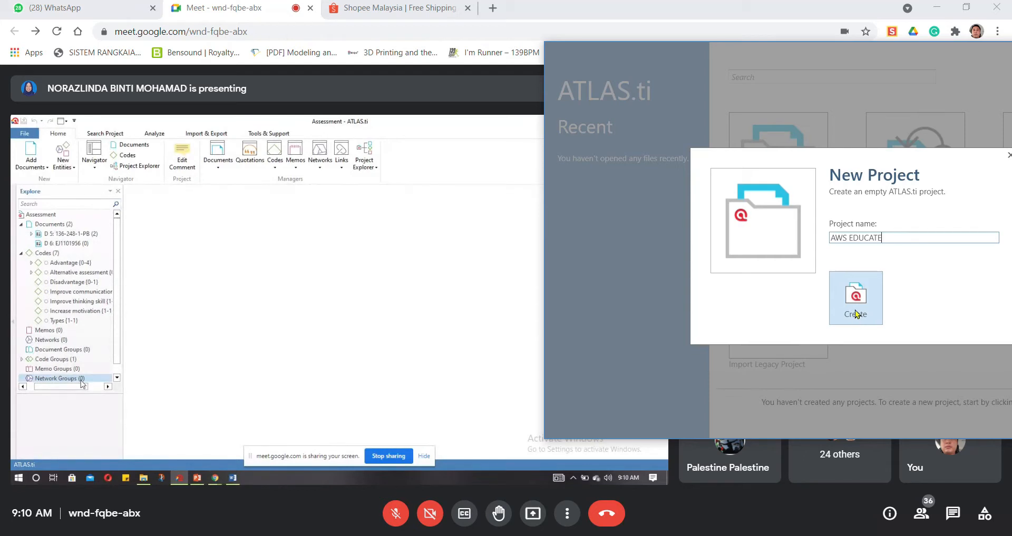
{"action": "left_click", "coordinate": [856, 310]}
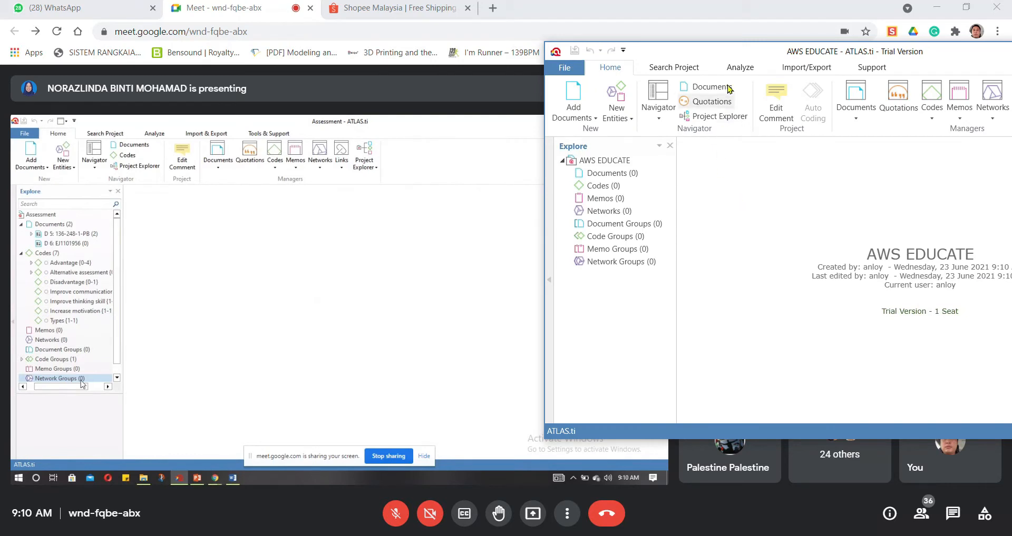
Step: Add all five PDF files from the OneDrive folder Penulisan to the project as documents
{"action": "left_click_drag", "start_coordinate": [726, 52], "coordinate": [665, 108]}
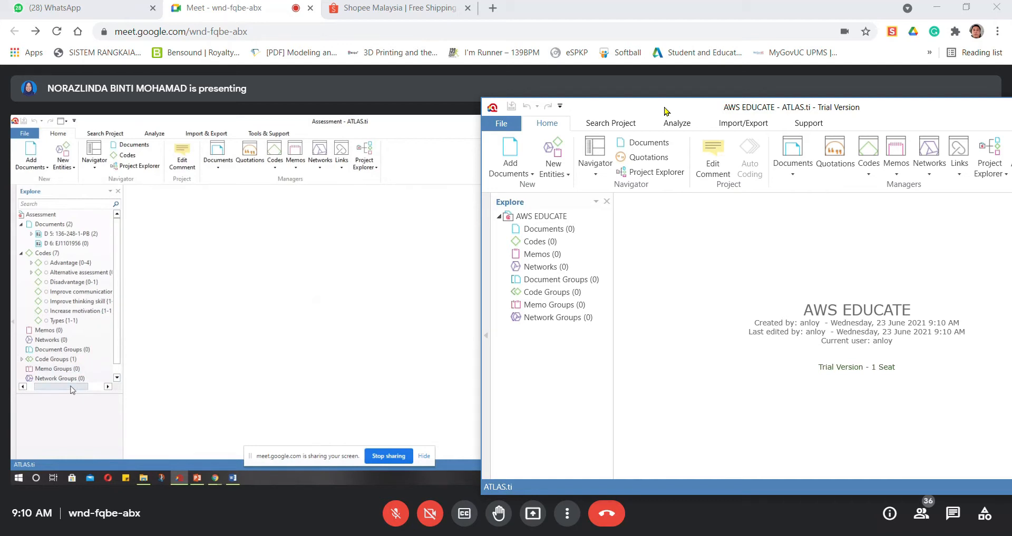
{"action": "left_click_drag", "start_coordinate": [664, 108], "coordinate": [631, 112]}
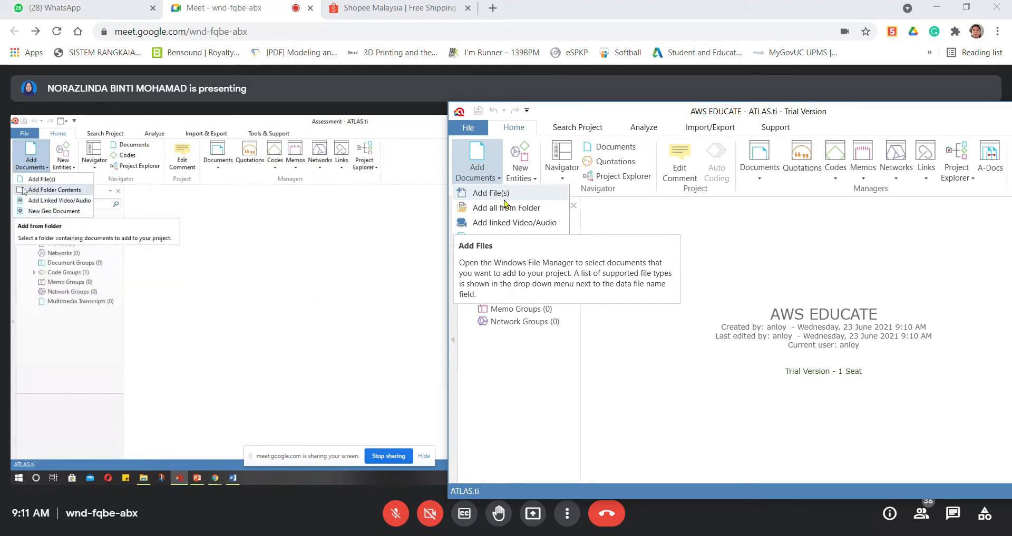
{"action": "left_click", "coordinate": [503, 198]}
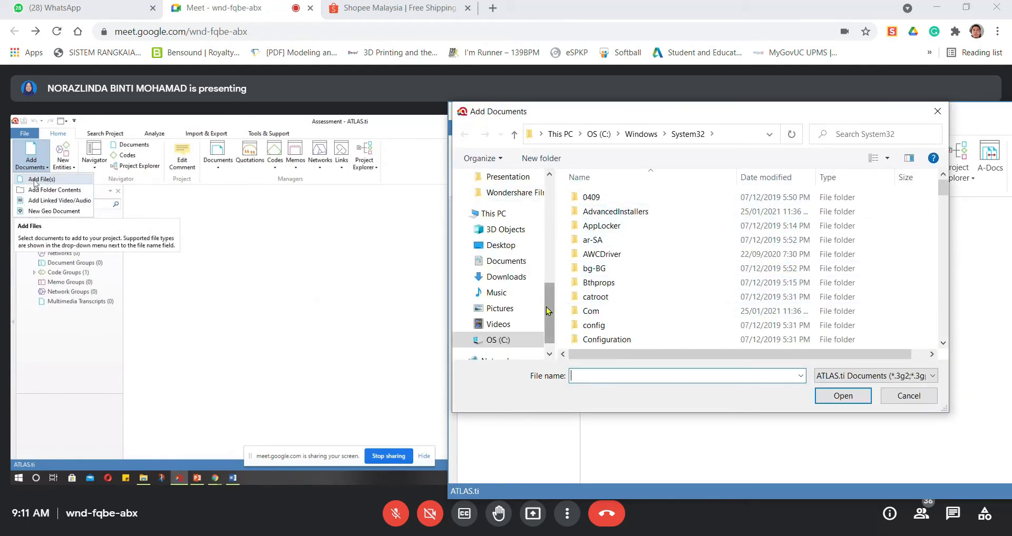
{"action": "left_click_drag", "start_coordinate": [548, 311], "coordinate": [552, 218]}
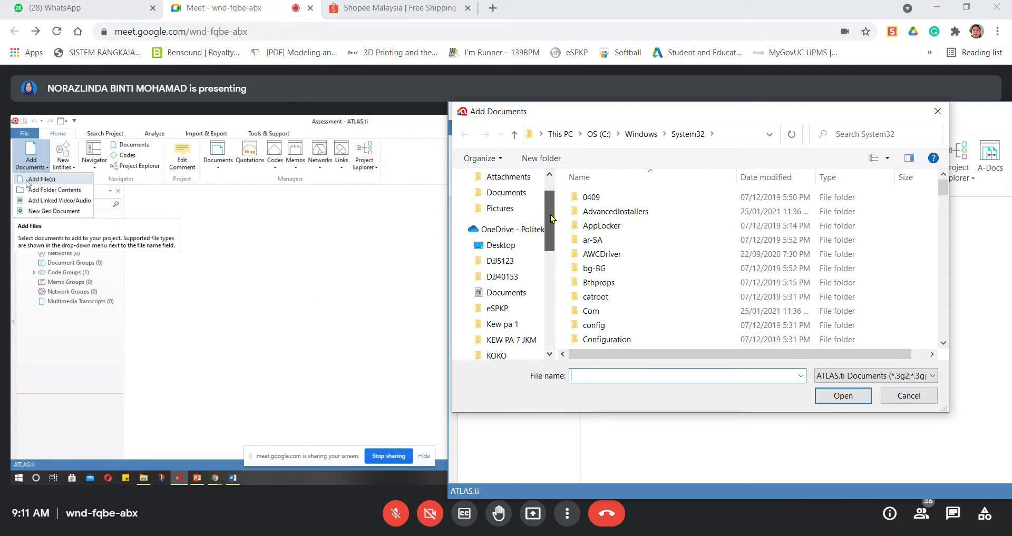
{"action": "scroll", "coordinate": [529, 302], "scroll_direction": "down", "scroll_amount": 3}
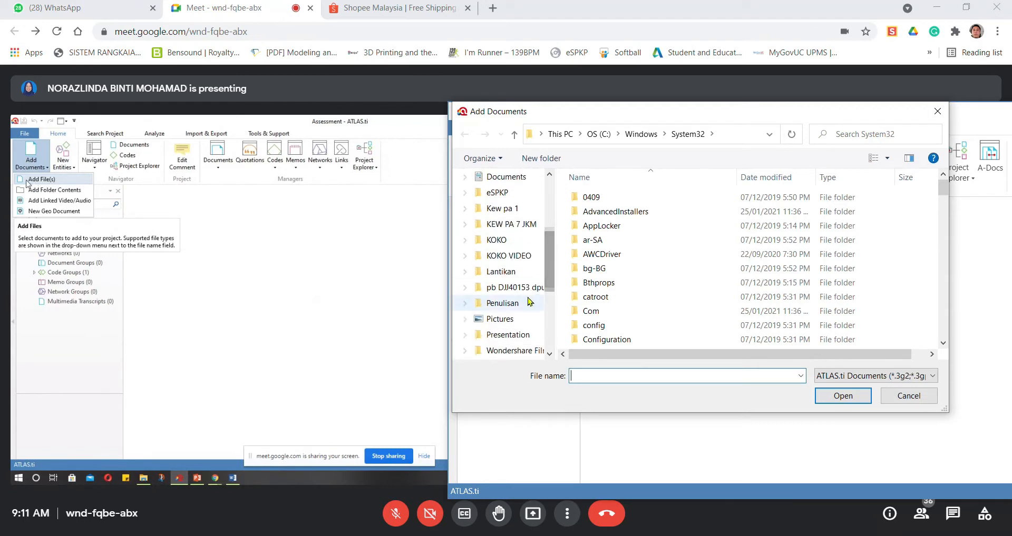
{"action": "left_click", "coordinate": [509, 308]}
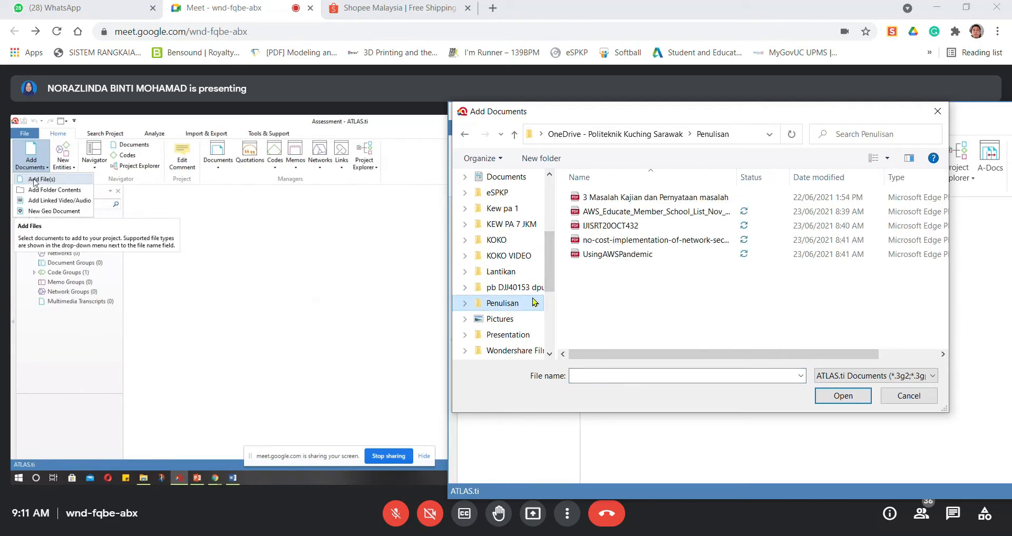
{"action": "left_click", "coordinate": [677, 204]}
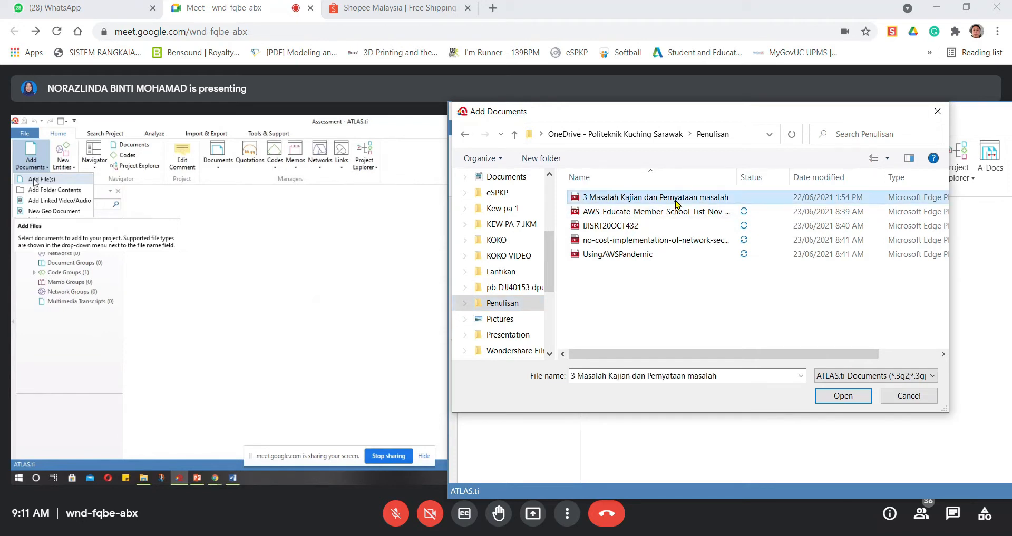
{"action": "left_click", "coordinate": [639, 255], "text": "shift"}
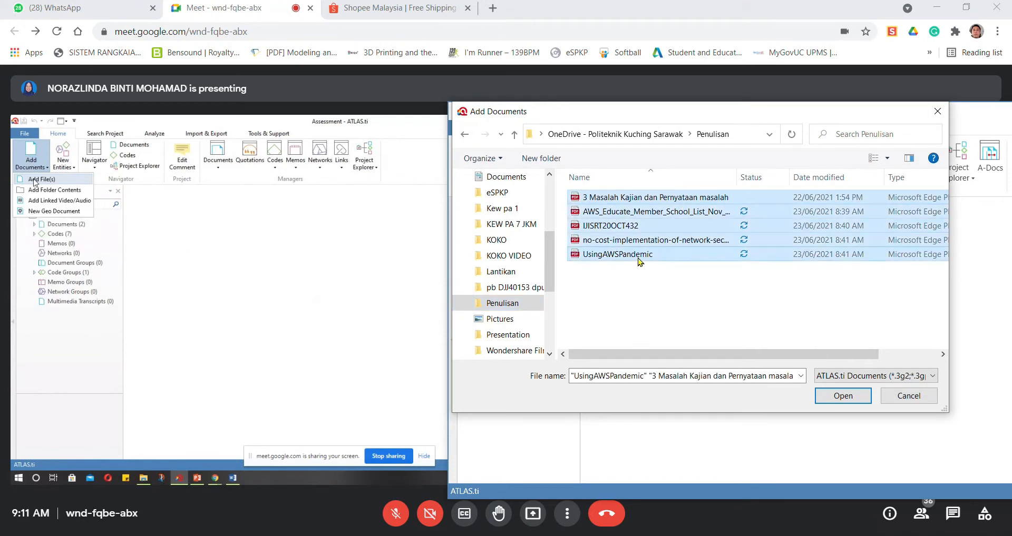
{"action": "left_click", "coordinate": [844, 397]}
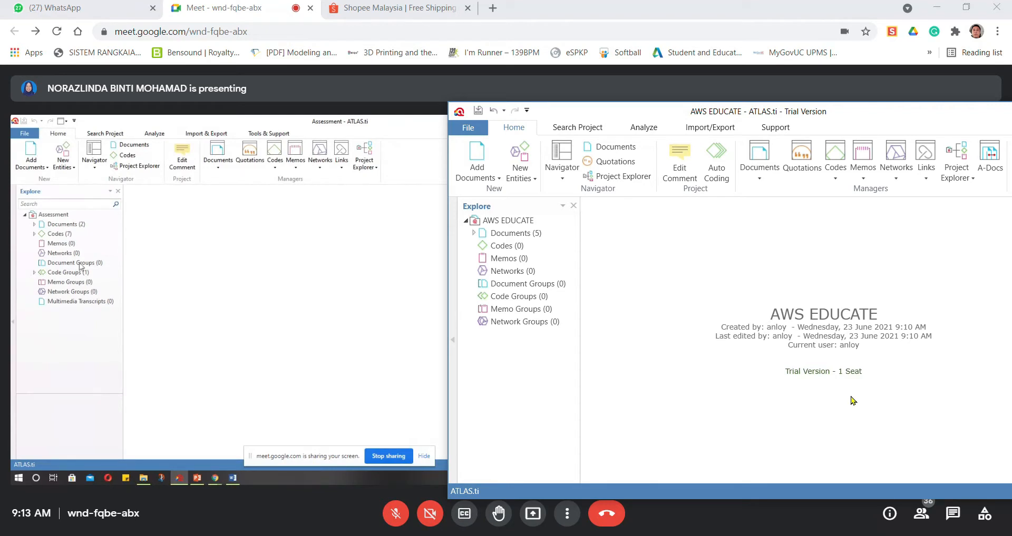
Step: Expand the AWS EDUCATE project's document list and open document IJISRT20OCT432
{"action": "left_click", "coordinate": [45, 168]}
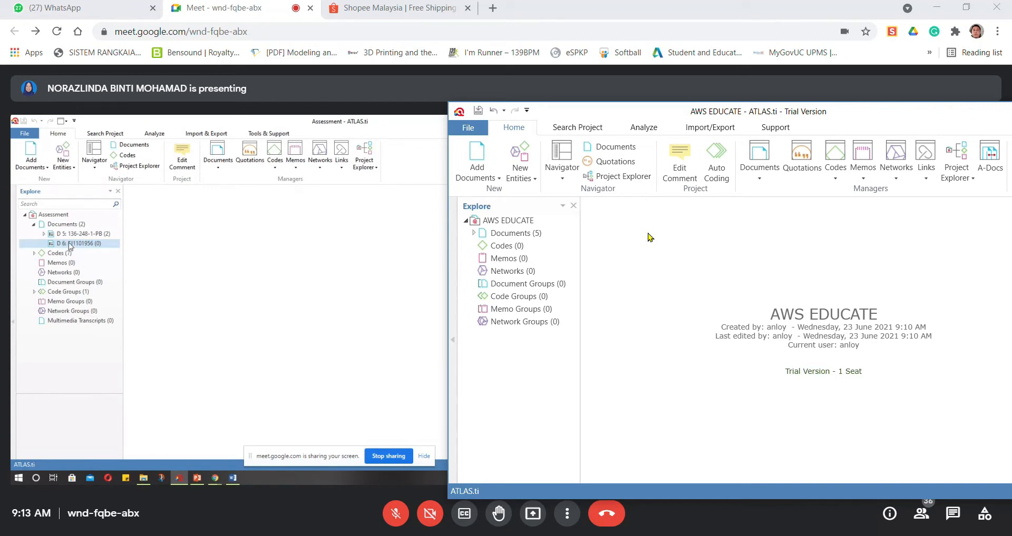
{"action": "double_click", "coordinate": [507, 237]}
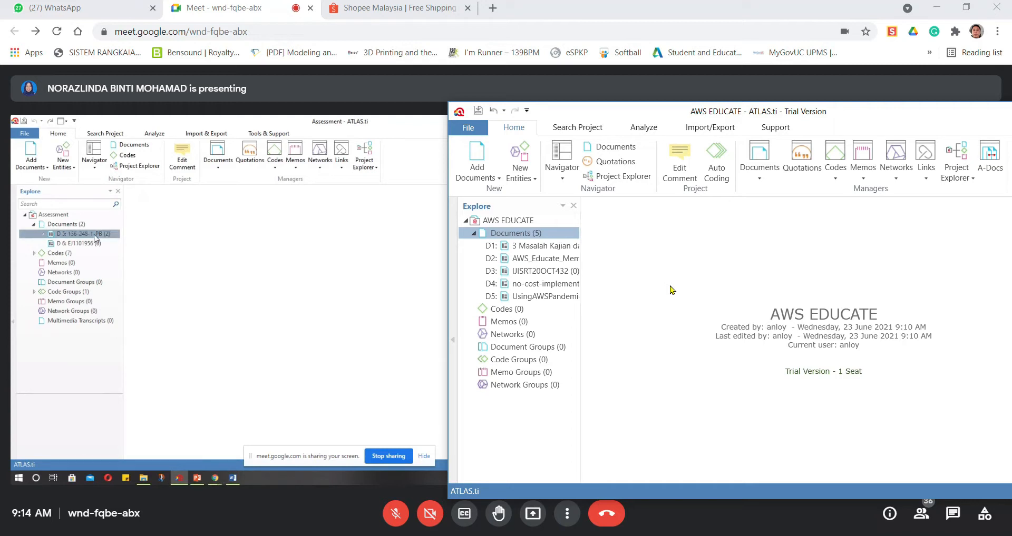
{"action": "double_click", "coordinate": [554, 272]}
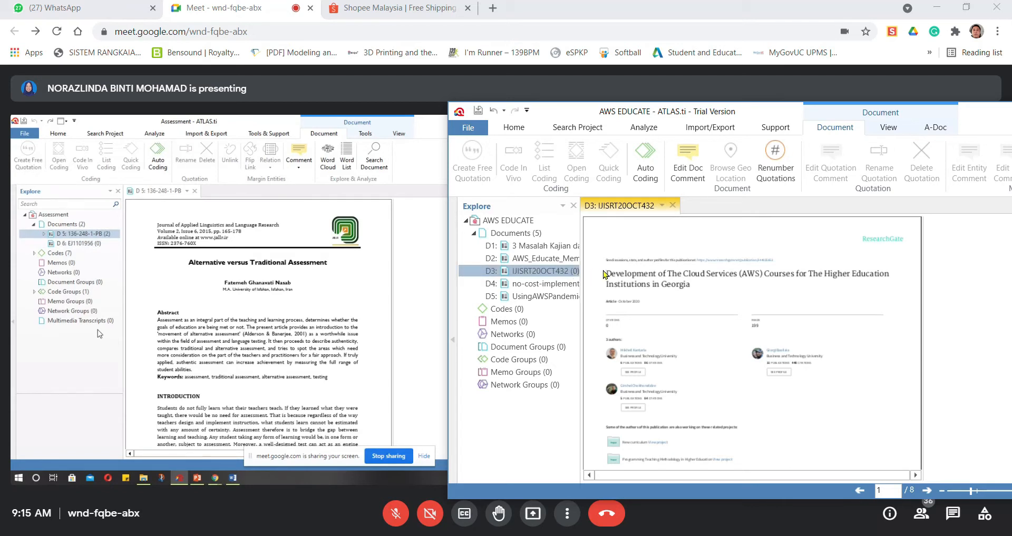
Step: Rename document IJISRT20OCT432 as "Develope AWS for higher education"
{"action": "right_click", "coordinate": [563, 272]}
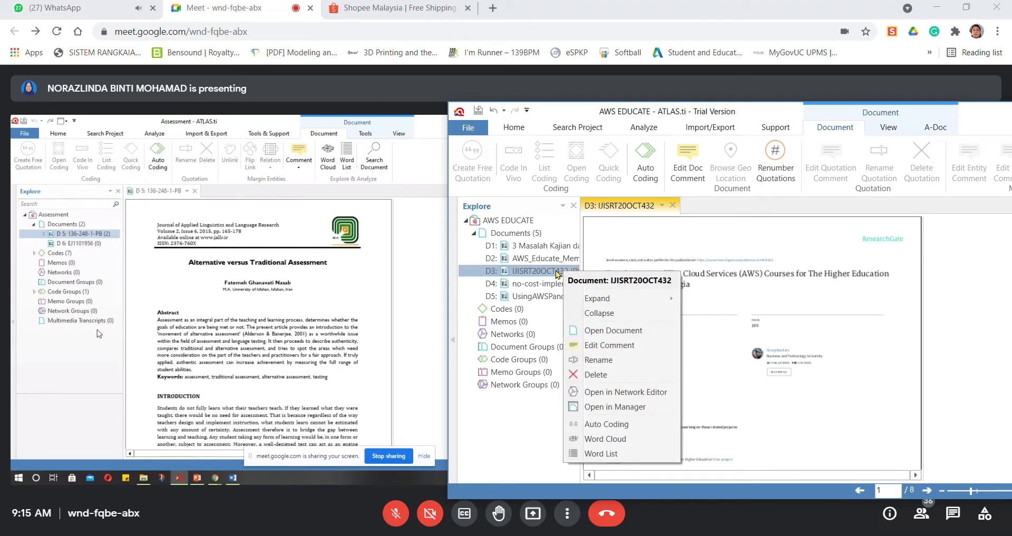
{"action": "left_click", "coordinate": [613, 360]}
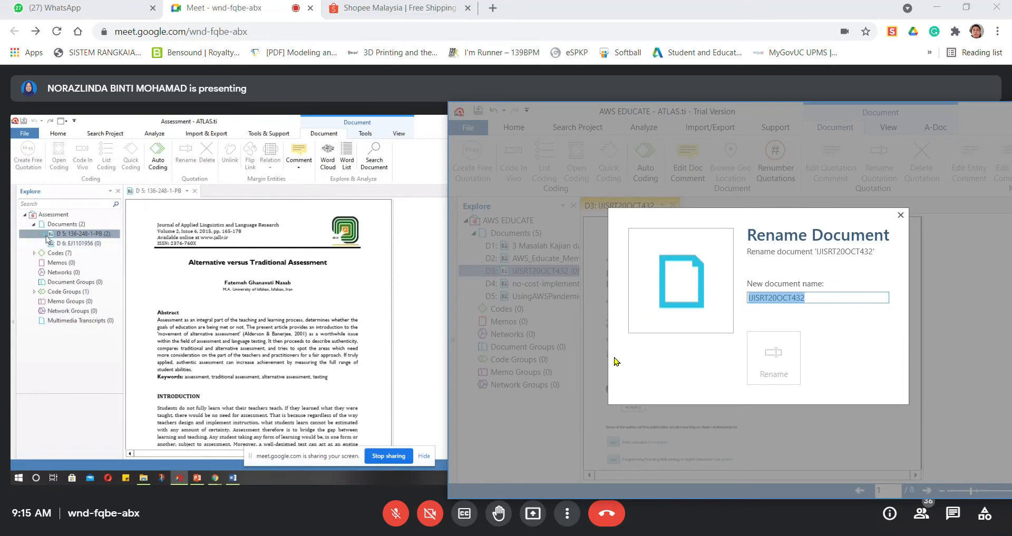
{"action": "type", "text": "Develope"}
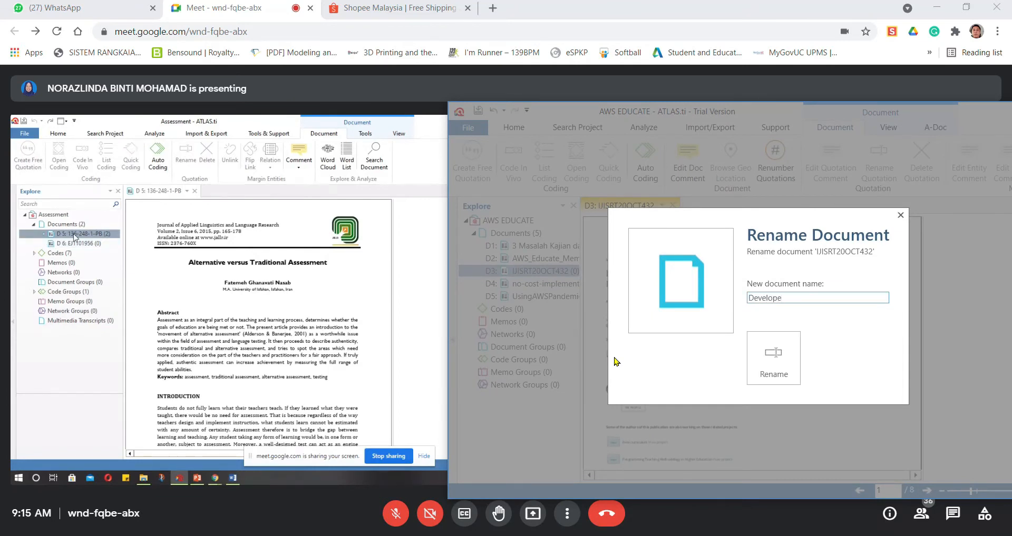
{"action": "type", "text": " AWS"}
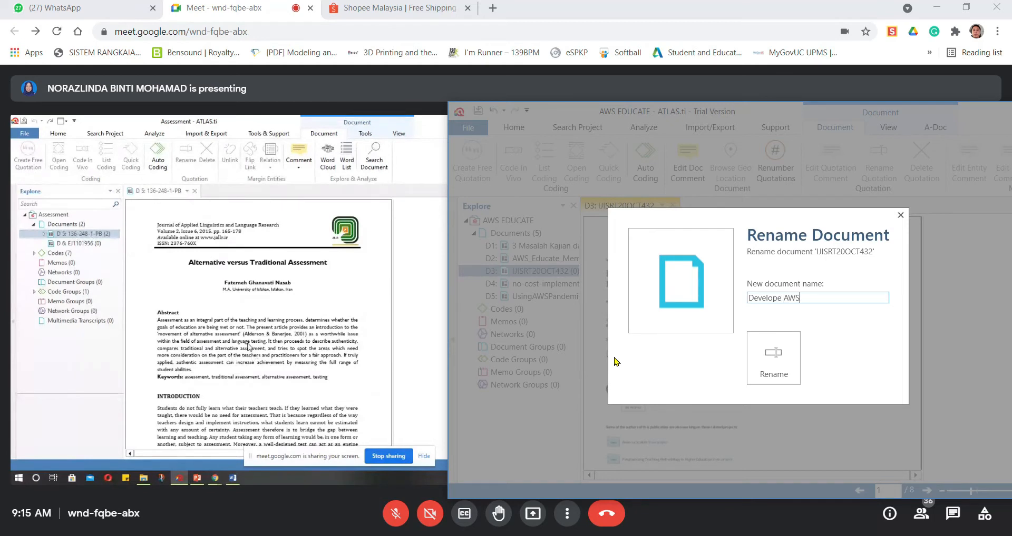
{"action": "type", "text": " for higher education"}
{"action": "left_click", "coordinate": [772, 364]}
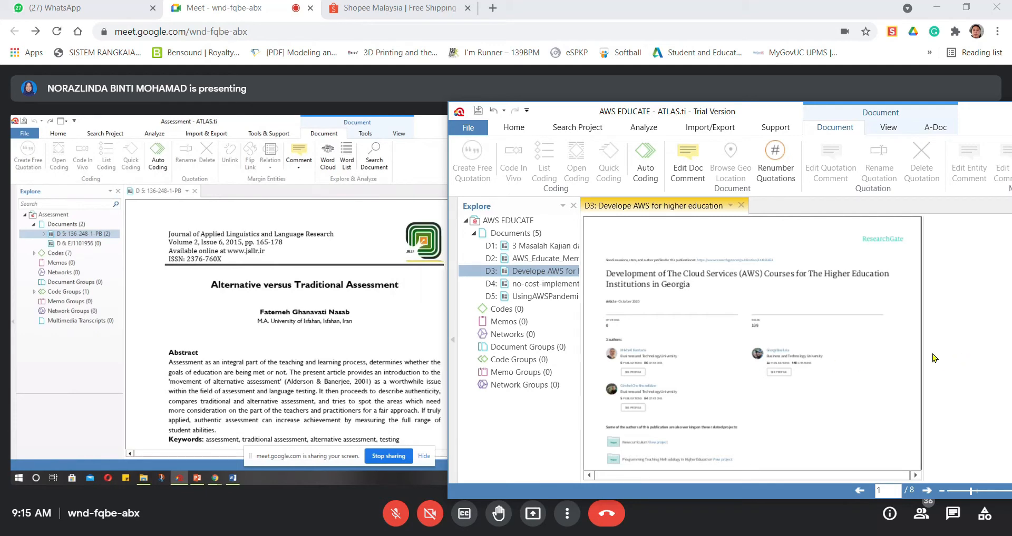
Step: Widen the document view, select the title heading on the article's journal page and look through its coding options
{"action": "left_click_drag", "start_coordinate": [920, 354], "coordinate": [1008, 354]}
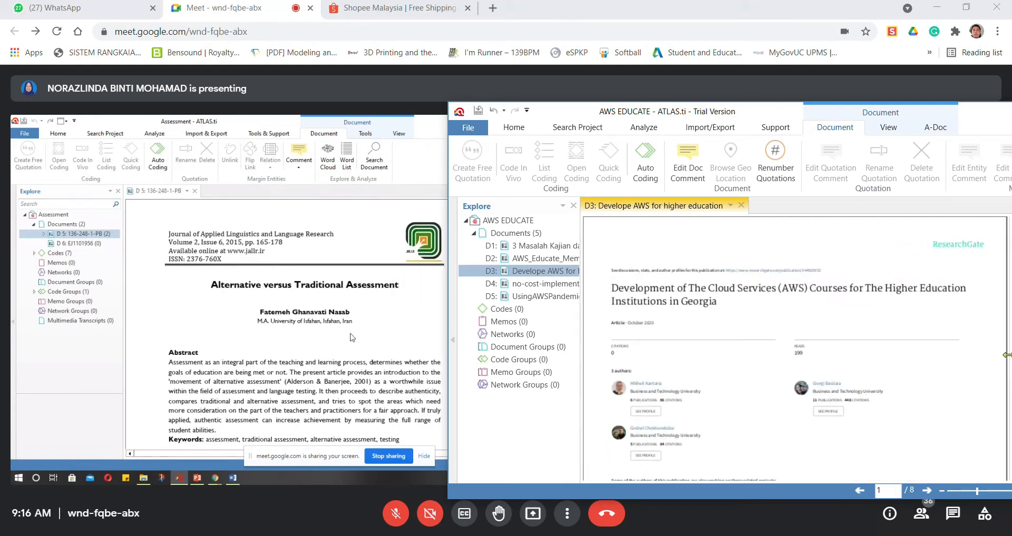
{"action": "scroll", "coordinate": [769, 317], "scroll_direction": "down", "scroll_amount": 5}
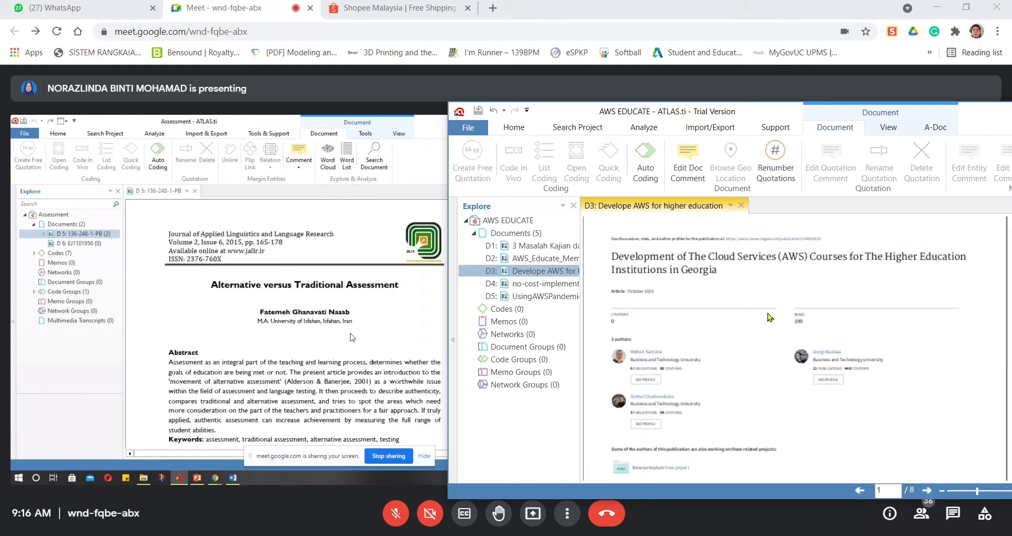
{"action": "scroll", "coordinate": [769, 316], "scroll_direction": "up", "scroll_amount": 5}
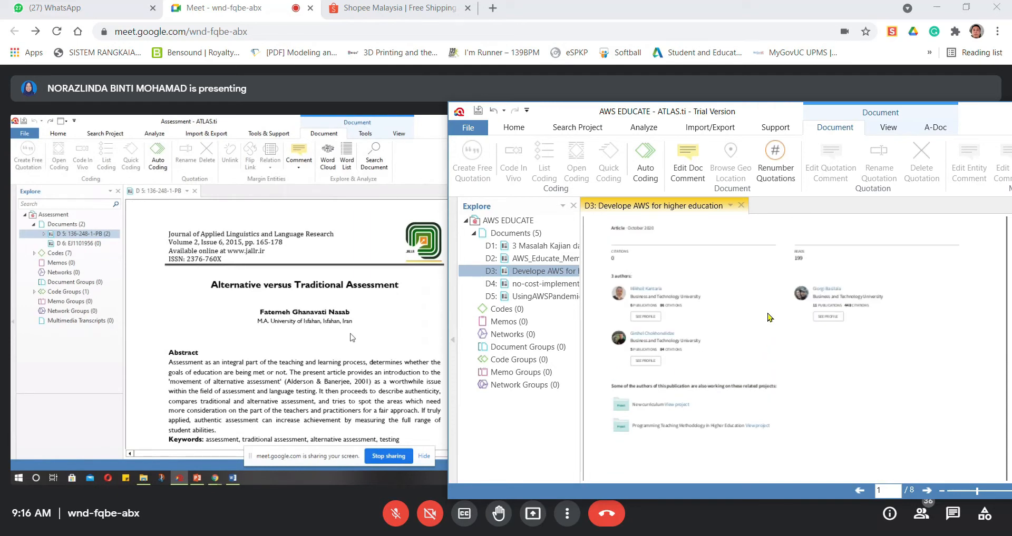
{"action": "scroll", "coordinate": [769, 316], "scroll_direction": "down", "scroll_amount": 3}
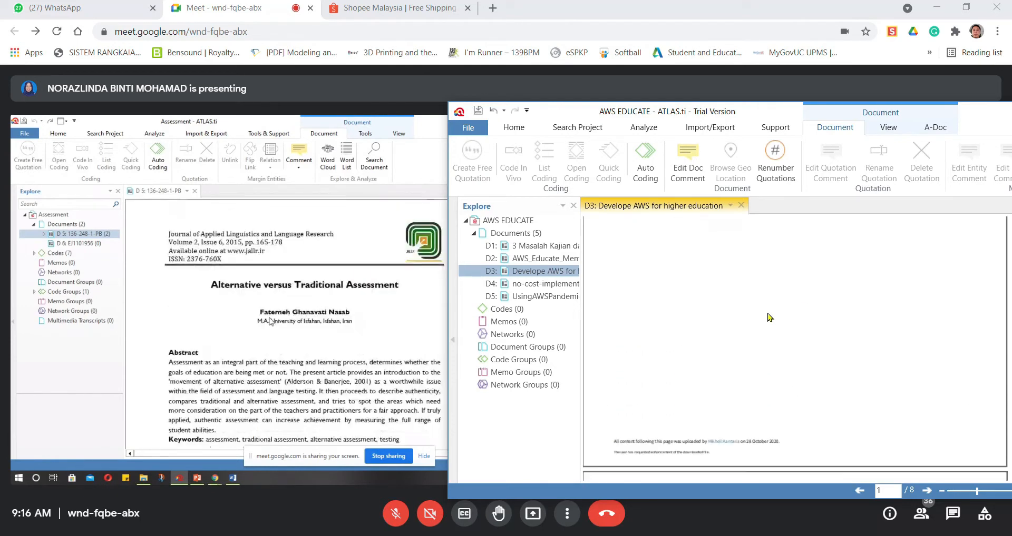
{"action": "scroll", "coordinate": [769, 317], "scroll_direction": "up", "scroll_amount": 3}
{"action": "scroll", "coordinate": [769, 317], "scroll_direction": "down", "scroll_amount": 1}
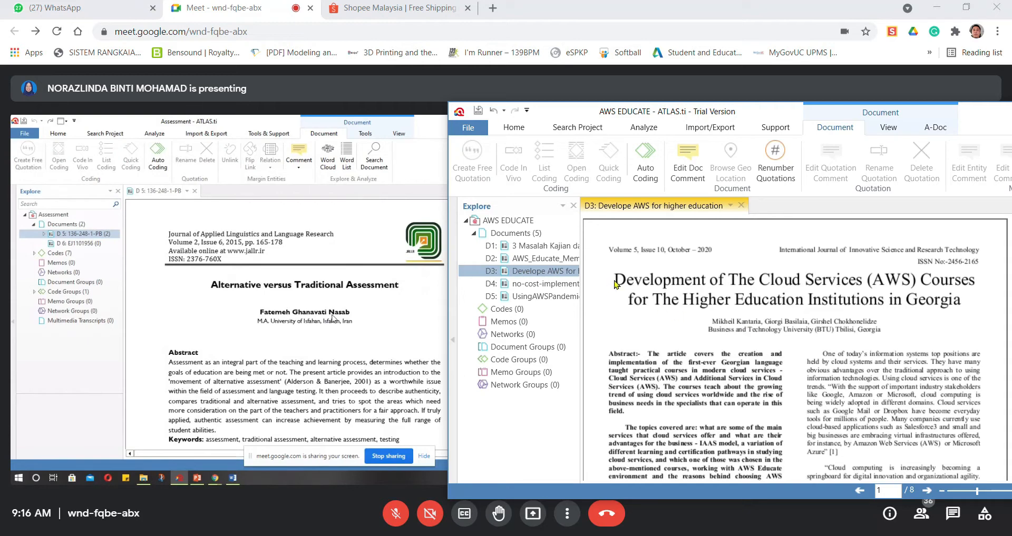
{"action": "left_click_drag", "start_coordinate": [615, 284], "coordinate": [964, 313]}
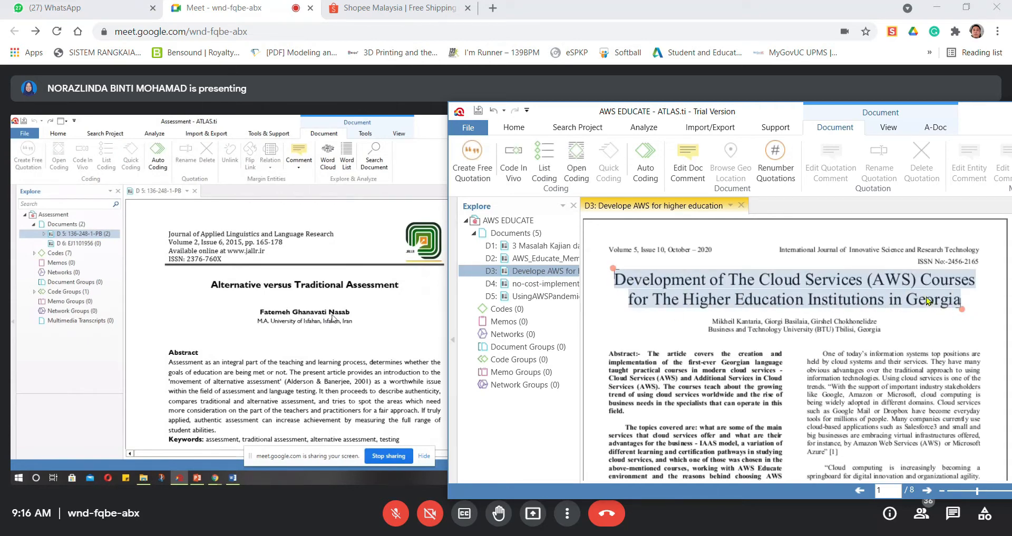
{"action": "right_click", "coordinate": [927, 301]}
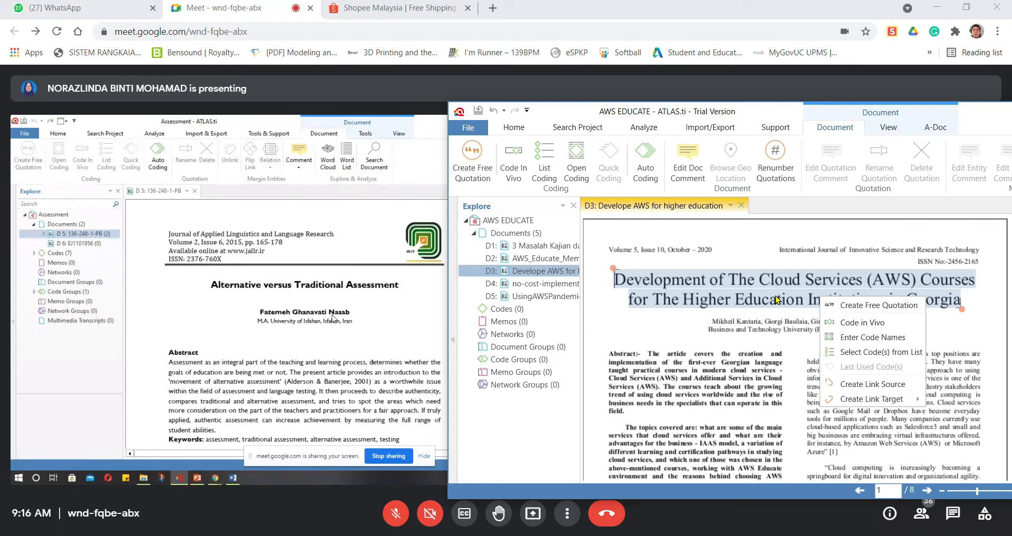
{"action": "key", "text": "Escape"}
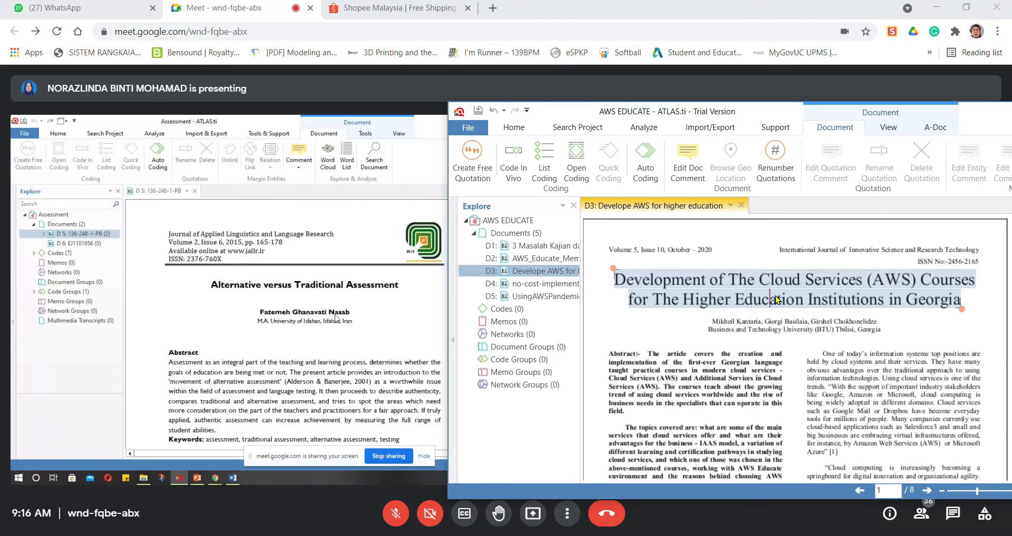
Step: Rename document 136-248-1-PB in the Assessment project to its author's surname followed by 2015
{"action": "right_click", "coordinate": [63, 235]}
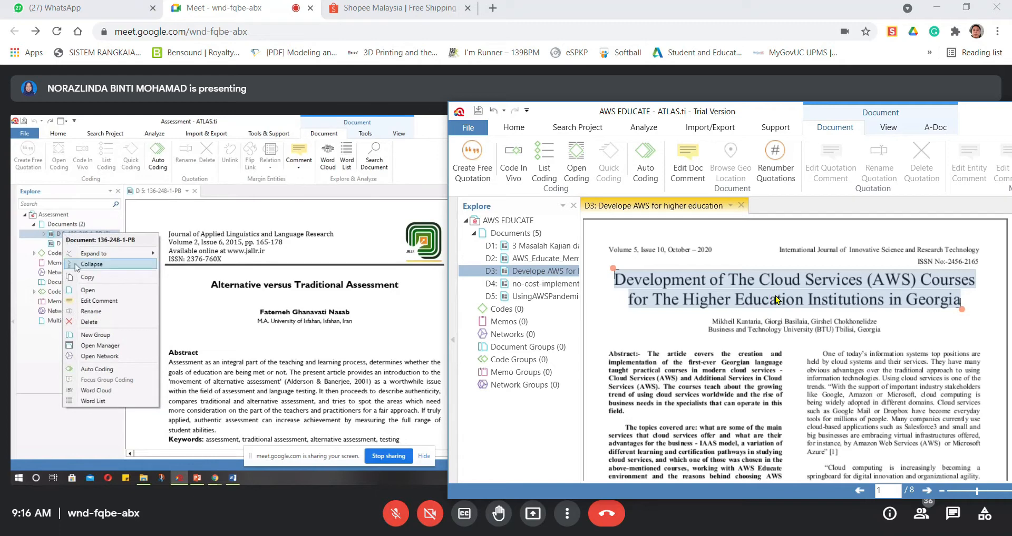
{"action": "left_click", "coordinate": [90, 312]}
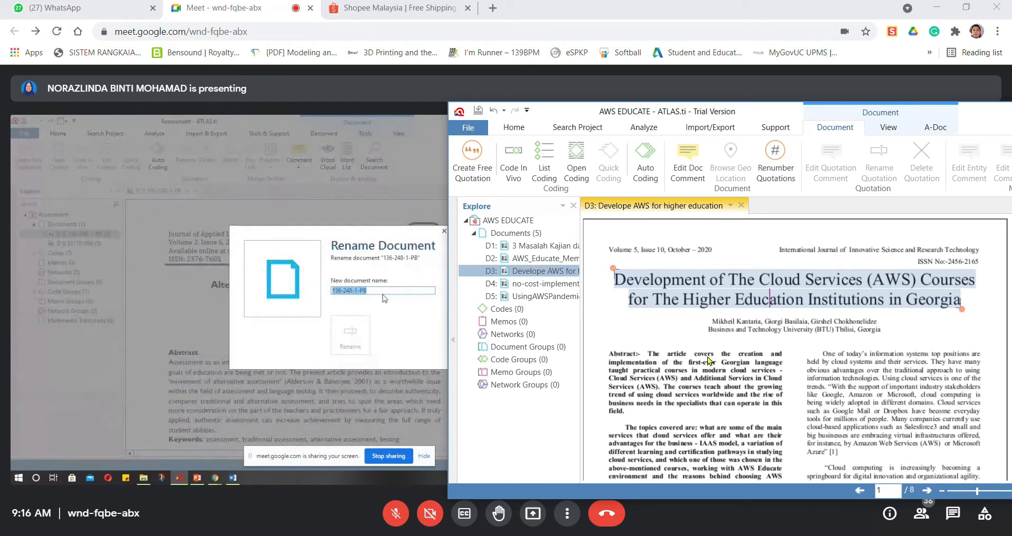
{"action": "type", "text": "Nasab 2015"}
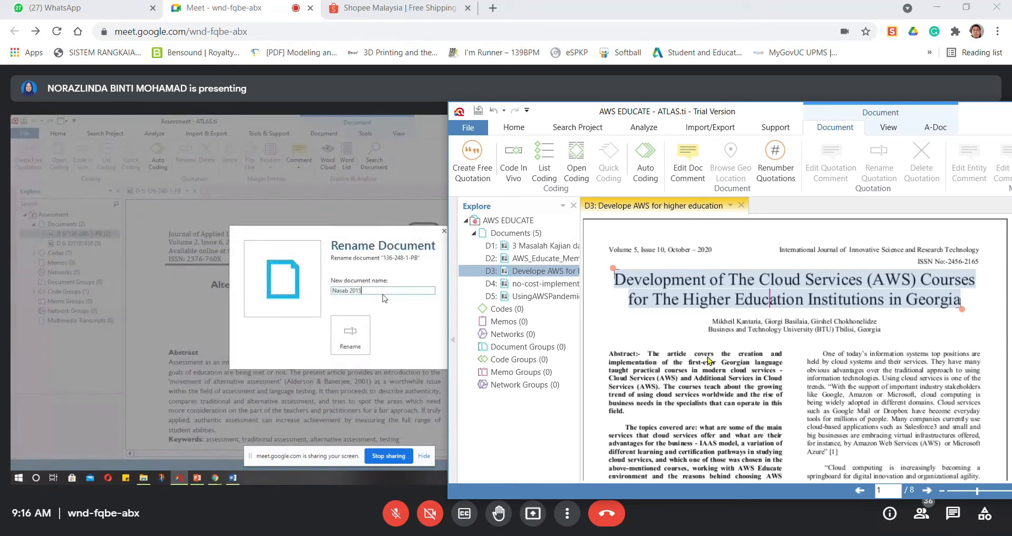
{"action": "left_click", "coordinate": [350, 333]}
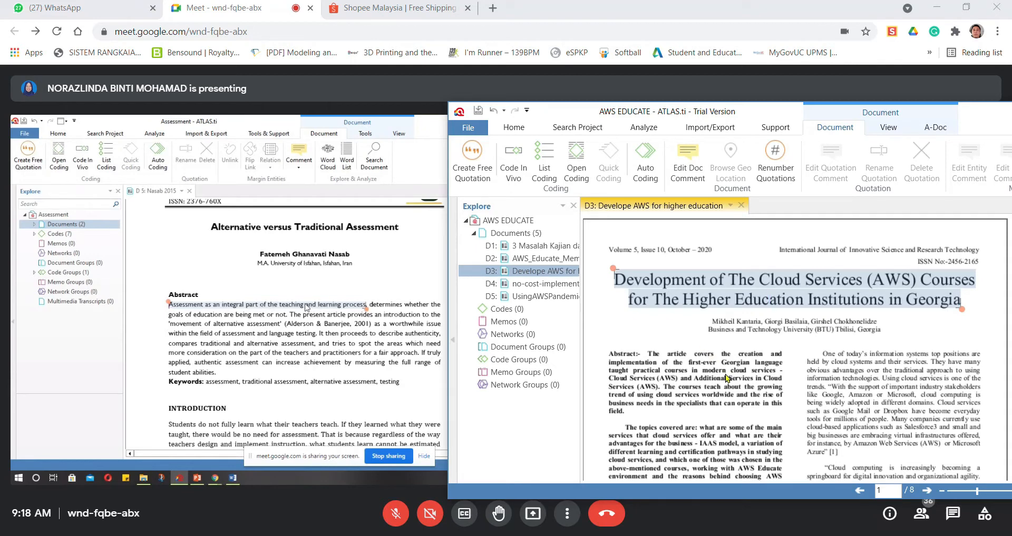
Step: Review the coding options for the selected article title again and clear the selection
{"action": "right_click", "coordinate": [745, 300]}
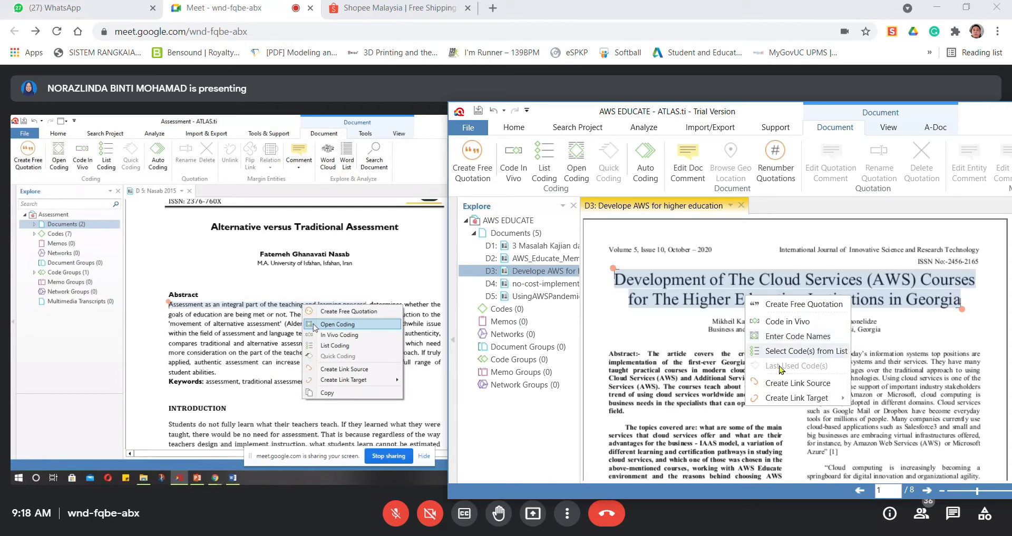
{"action": "left_click", "coordinate": [706, 389]}
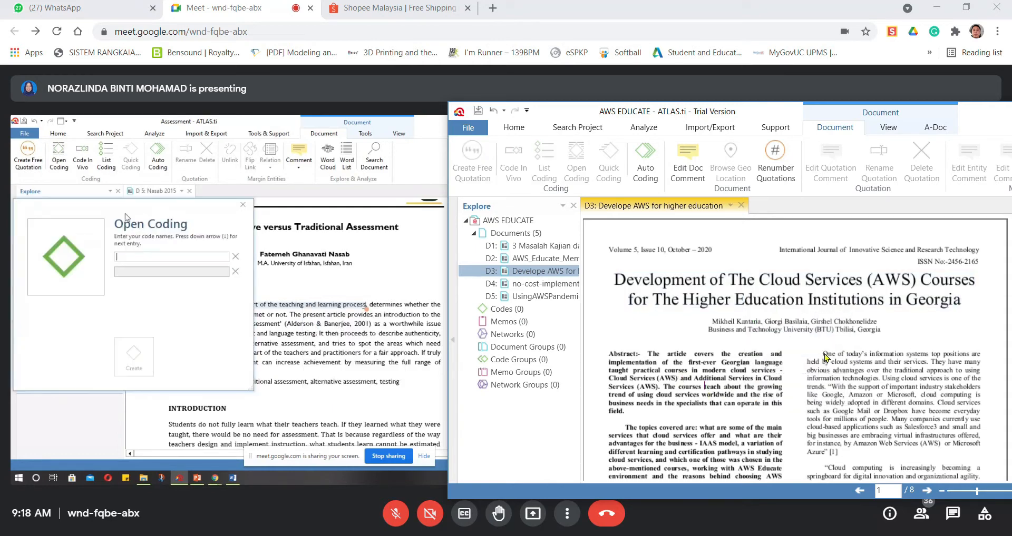
Step: Review the coding options for the paragraph starting "One of today's information systems" and for the opening sentences of the abstract
{"action": "left_click_drag", "start_coordinate": [823, 354], "coordinate": [907, 378]}
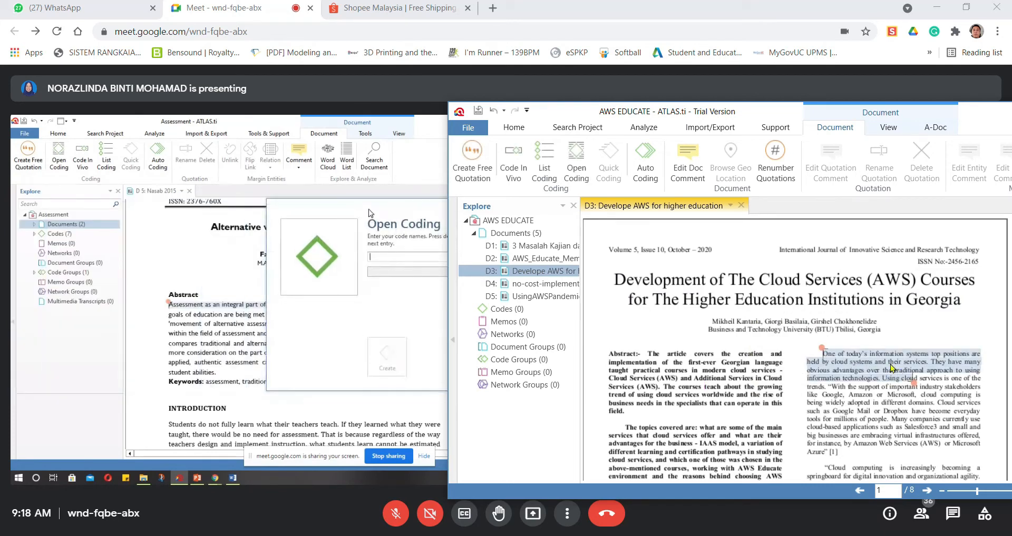
{"action": "right_click", "coordinate": [889, 363]}
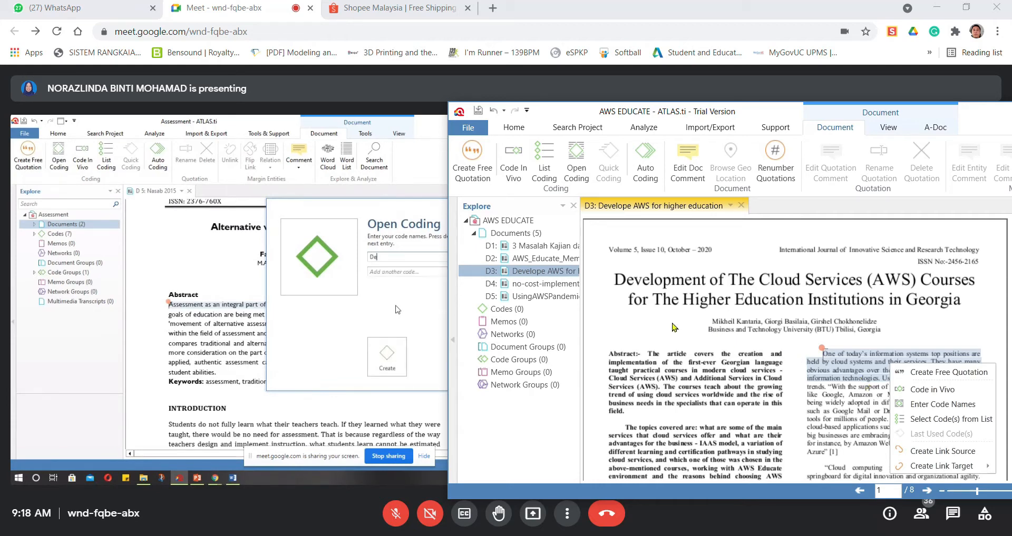
{"action": "left_click", "coordinate": [717, 335]}
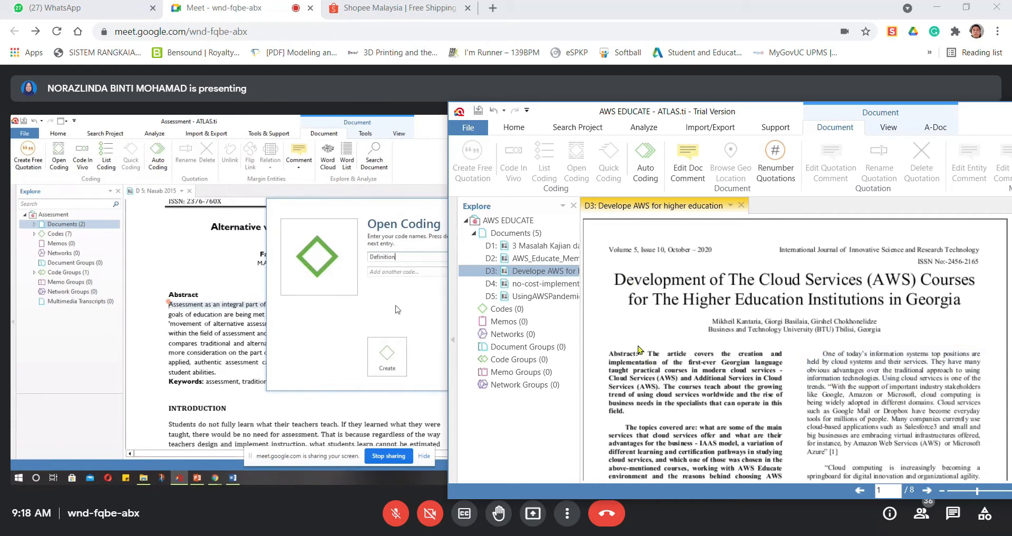
{"action": "left_click_drag", "start_coordinate": [610, 355], "coordinate": [784, 390]}
{"action": "right_click", "coordinate": [718, 364]}
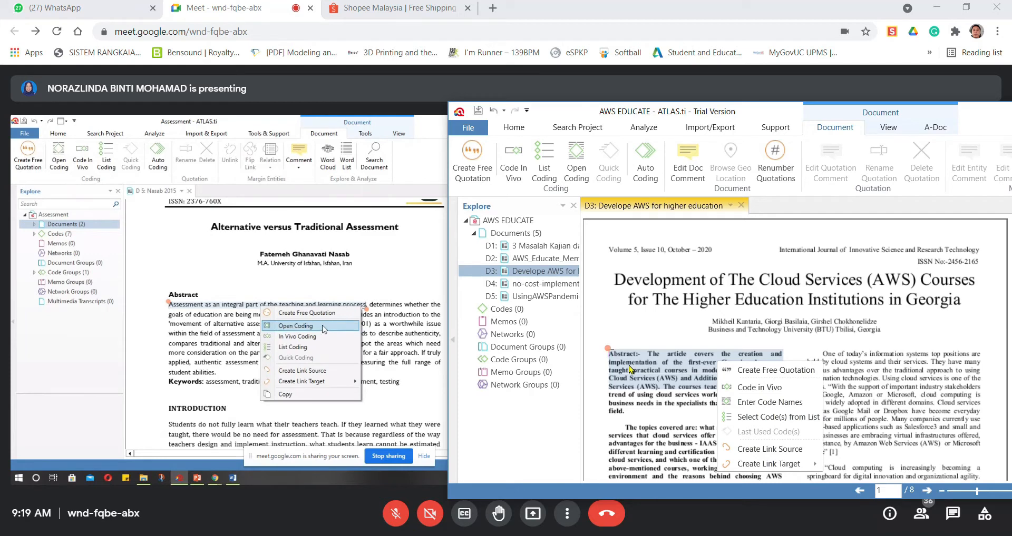
Step: Unmute and re-mute the Google Meet microphone, switch back to the AWS EDUCATE project in ATLAS.ti and clear the abstract selection
{"action": "left_click", "coordinate": [396, 514]}
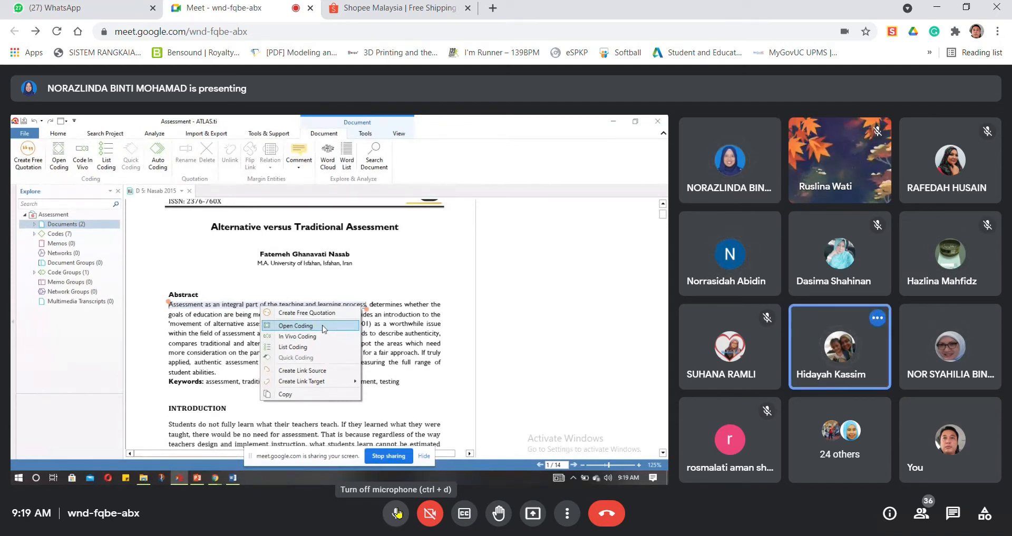
{"action": "left_click", "coordinate": [396, 513]}
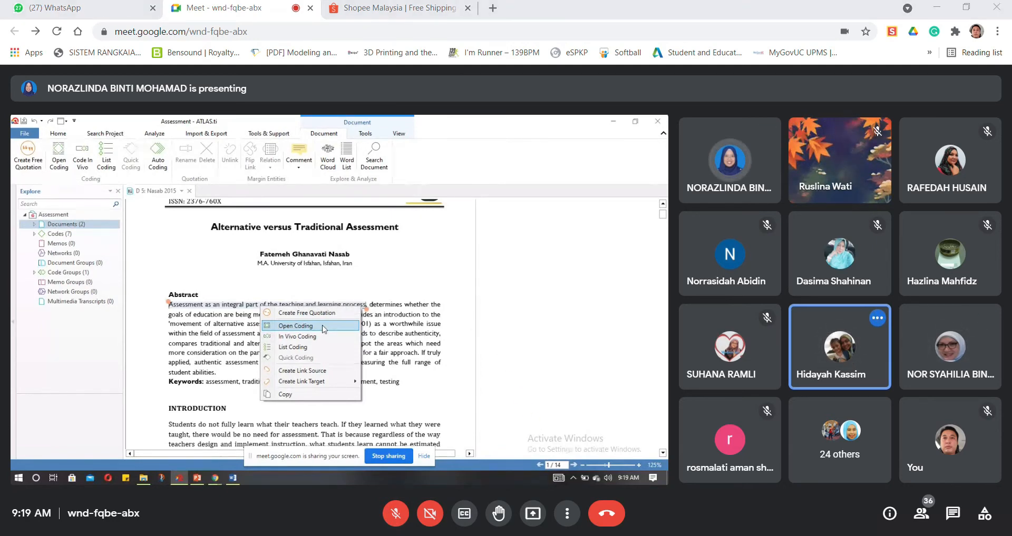
{"action": "key", "text": "alt+Tab"}
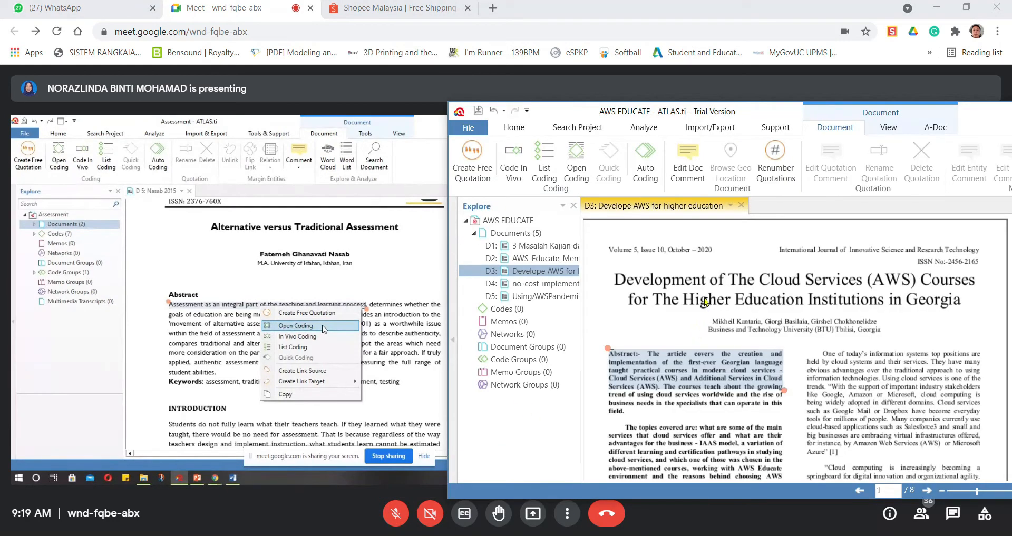
{"action": "left_click", "coordinate": [658, 324]}
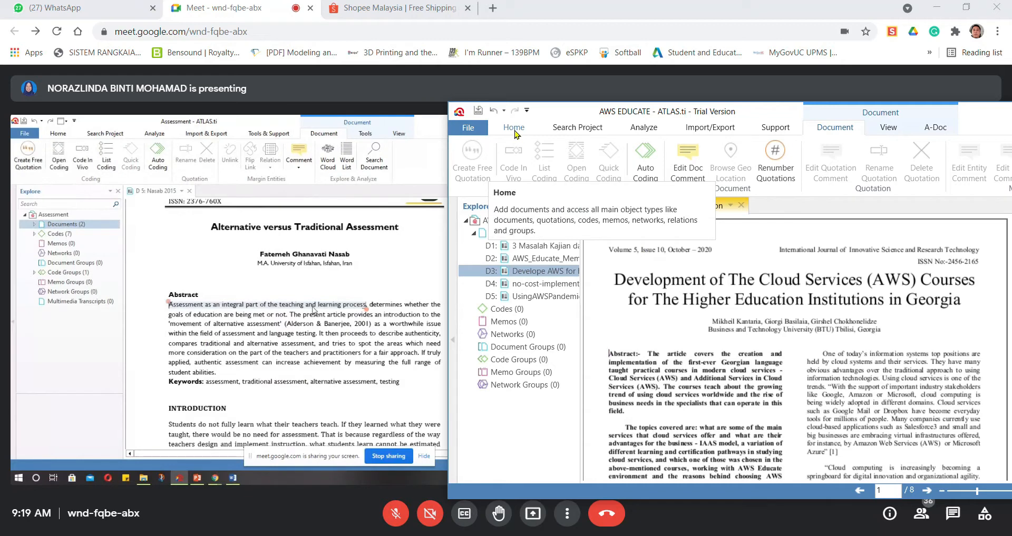
{"action": "left_click", "coordinate": [514, 128]}
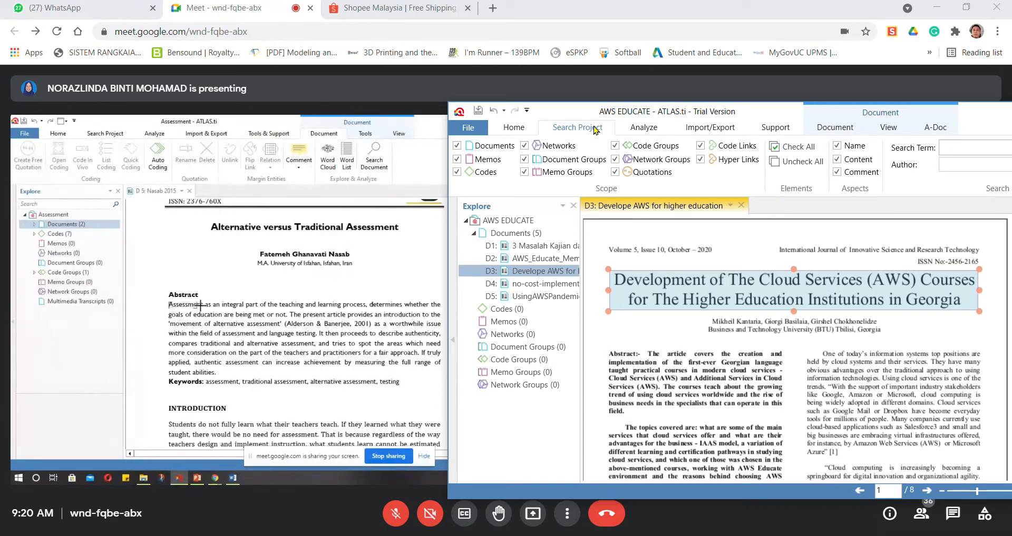
{"action": "left_click", "coordinate": [644, 129]}
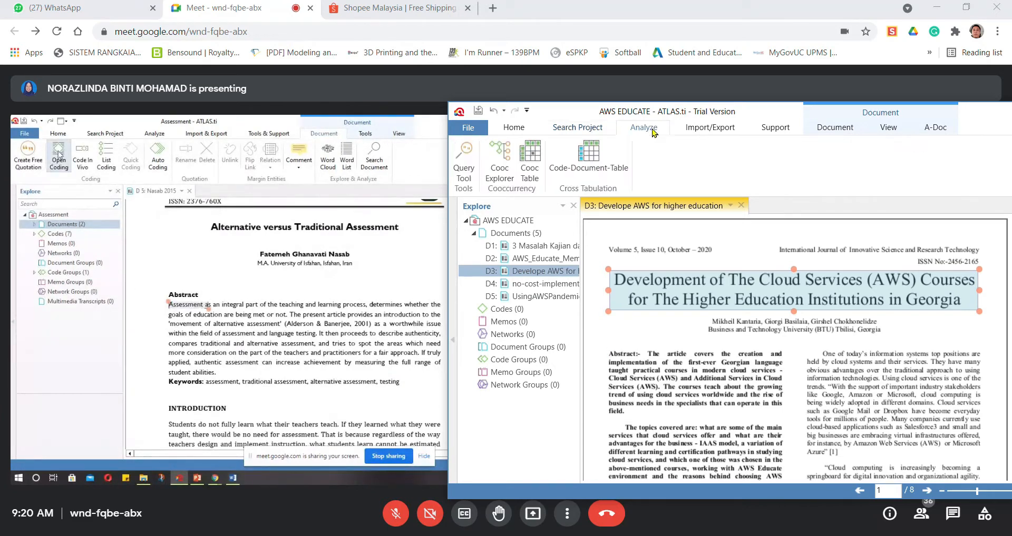
{"action": "left_click", "coordinate": [718, 129]}
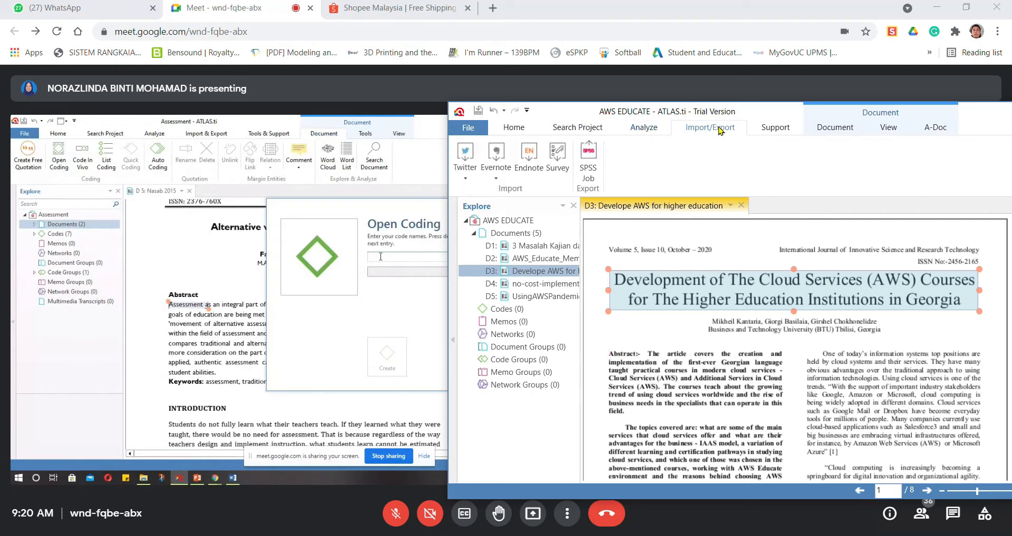
{"action": "left_click", "coordinate": [772, 130]}
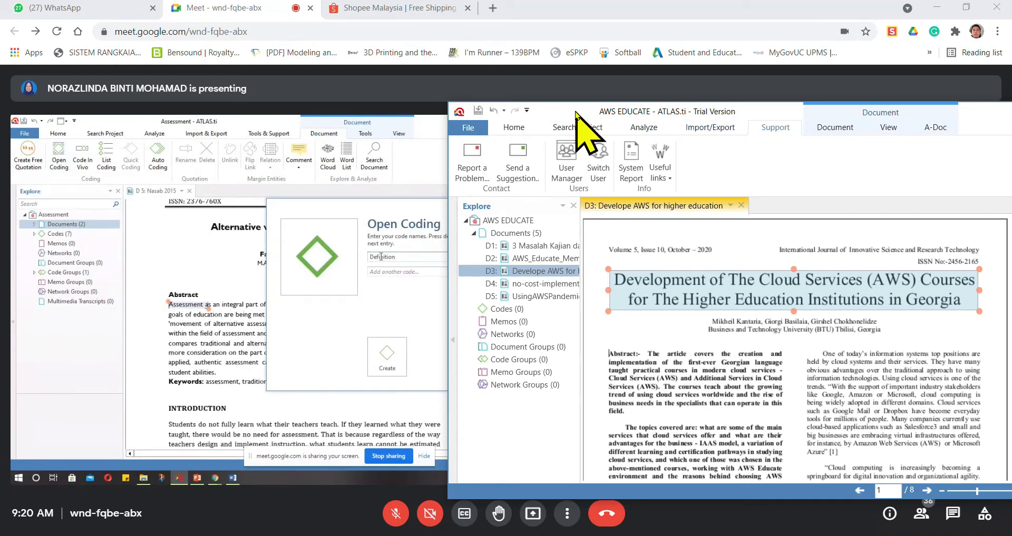
Step: Apply a new open code named AWS IN HIGHER EDUCATION to the selected article title in the D3 document
{"action": "left_click_drag", "start_coordinate": [576, 115], "coordinate": [521, 63]}
{"action": "left_click", "coordinate": [775, 78]}
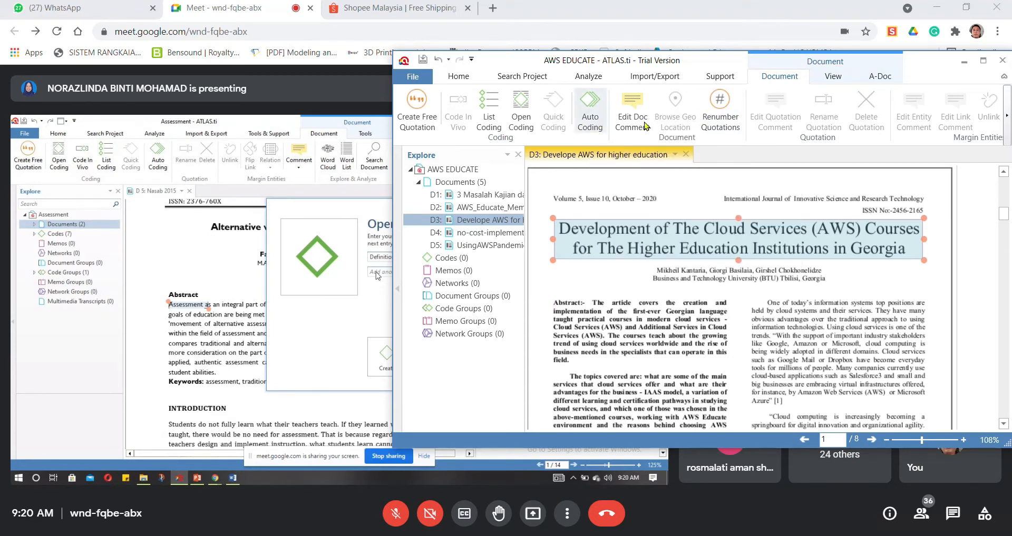
{"action": "left_click", "coordinate": [527, 119]}
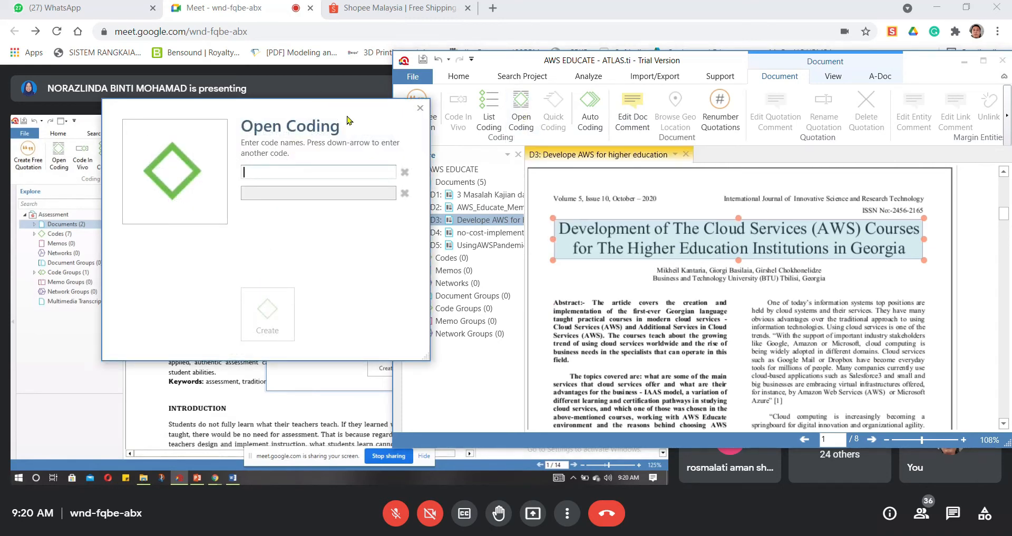
{"action": "left_click_drag", "start_coordinate": [348, 120], "coordinate": [733, 138]}
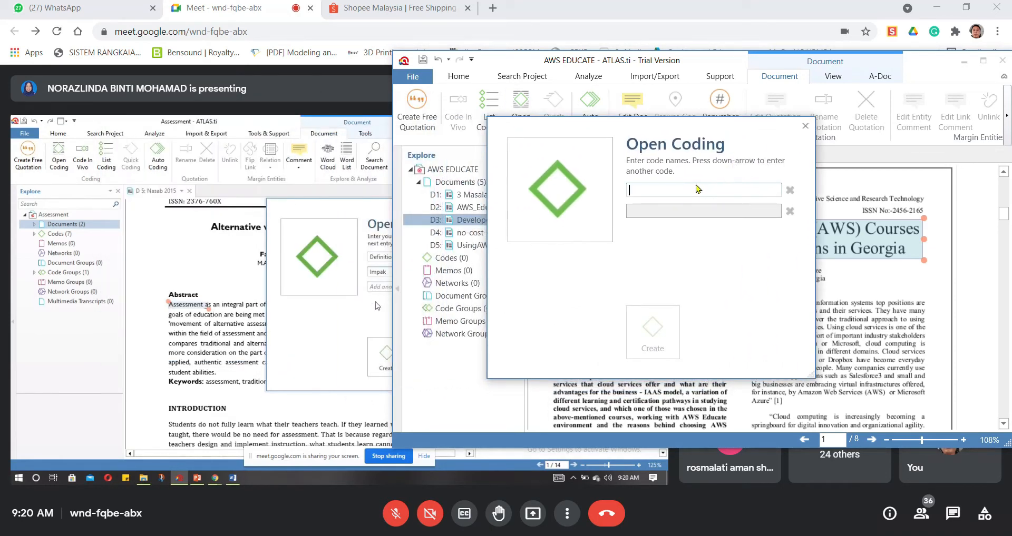
{"action": "left_click", "coordinate": [698, 188]}
{"action": "type", "text": "AWS IN HI"}
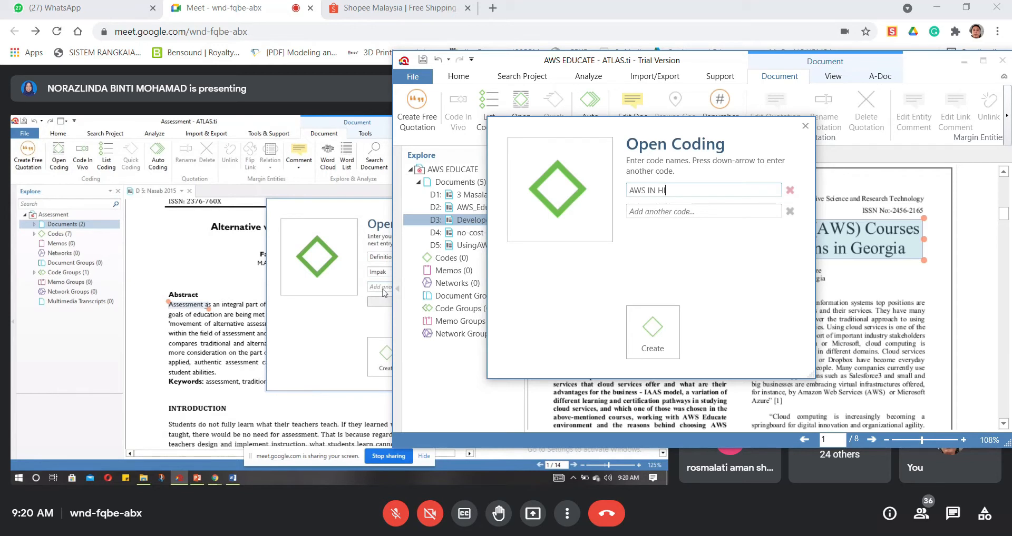
{"action": "type", "text": "GHER EDUCATION"}
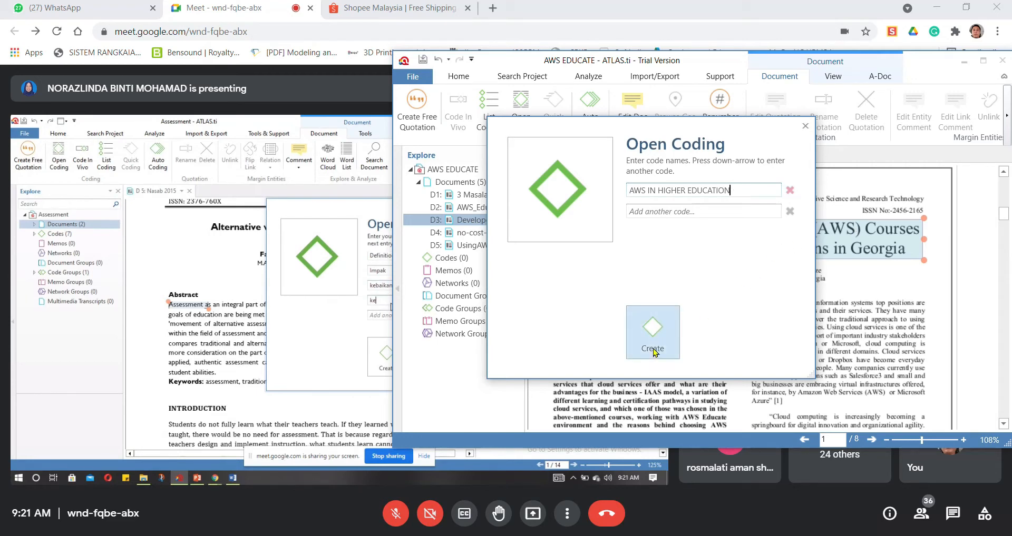
{"action": "left_click", "coordinate": [652, 349]}
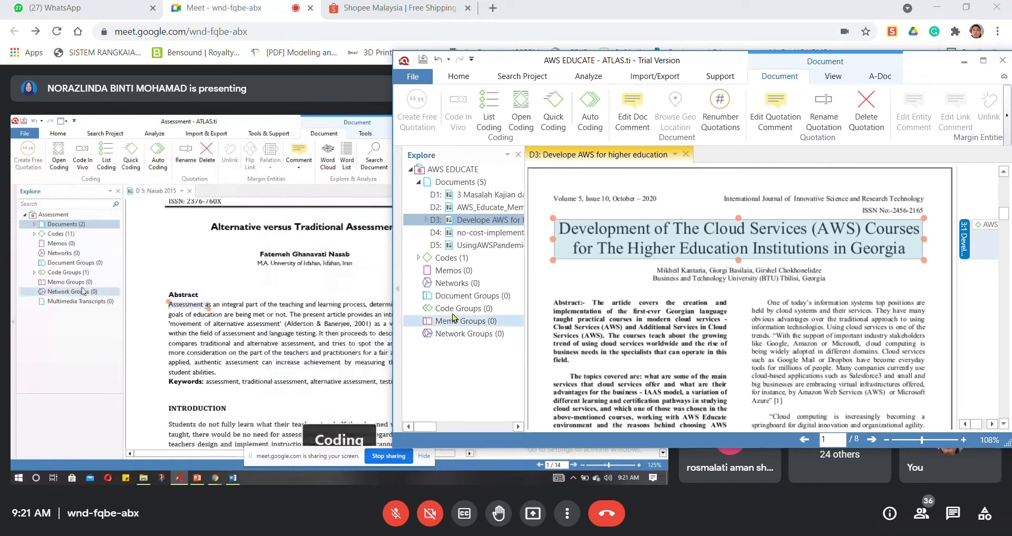
Step: Narrow the AWS EDUCATE window, expand the project's code list and widen the project explorer to fit the full code name
{"action": "left_click_drag", "start_coordinate": [394, 201], "coordinate": [482, 237]}
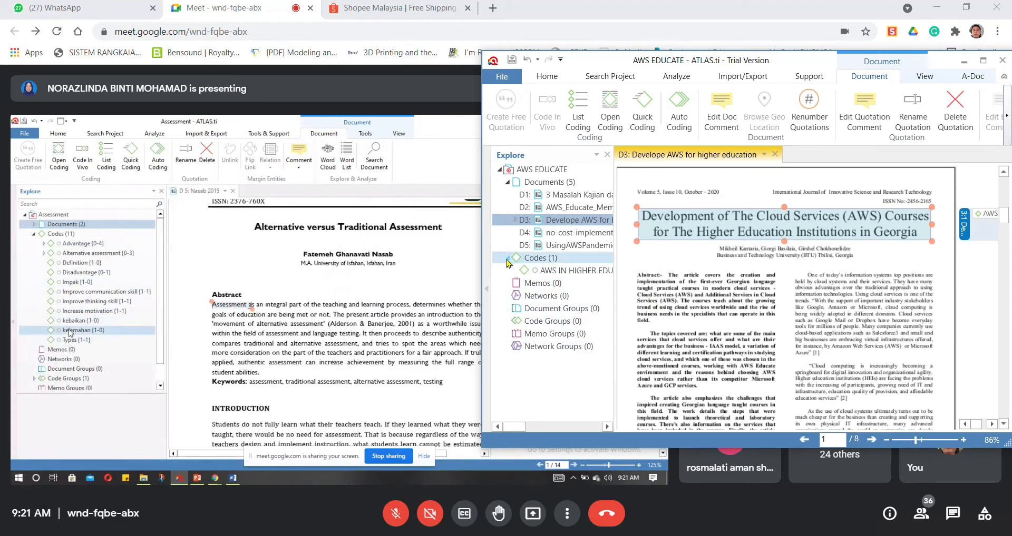
{"action": "left_click", "coordinate": [508, 257]}
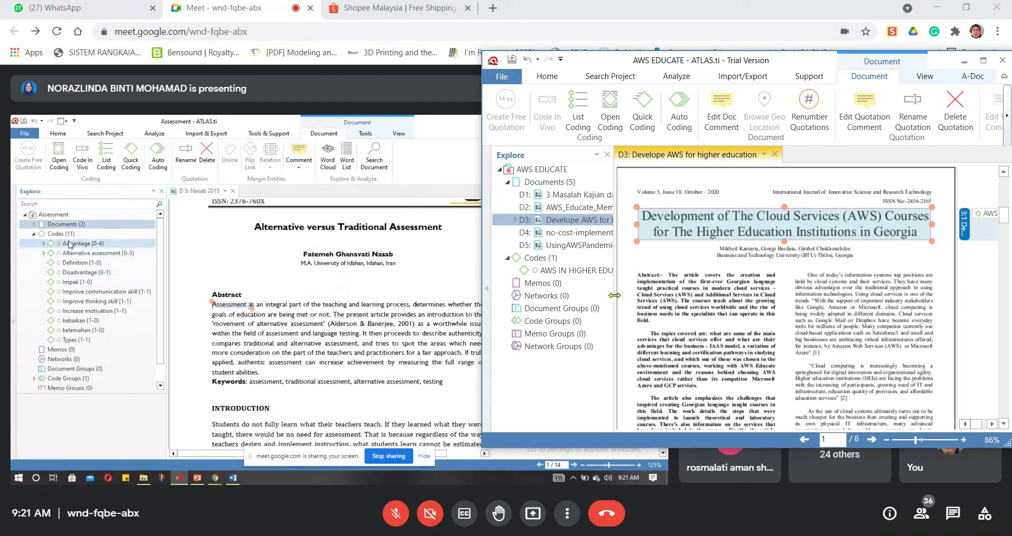
{"action": "left_click_drag", "start_coordinate": [614, 295], "coordinate": [659, 299]}
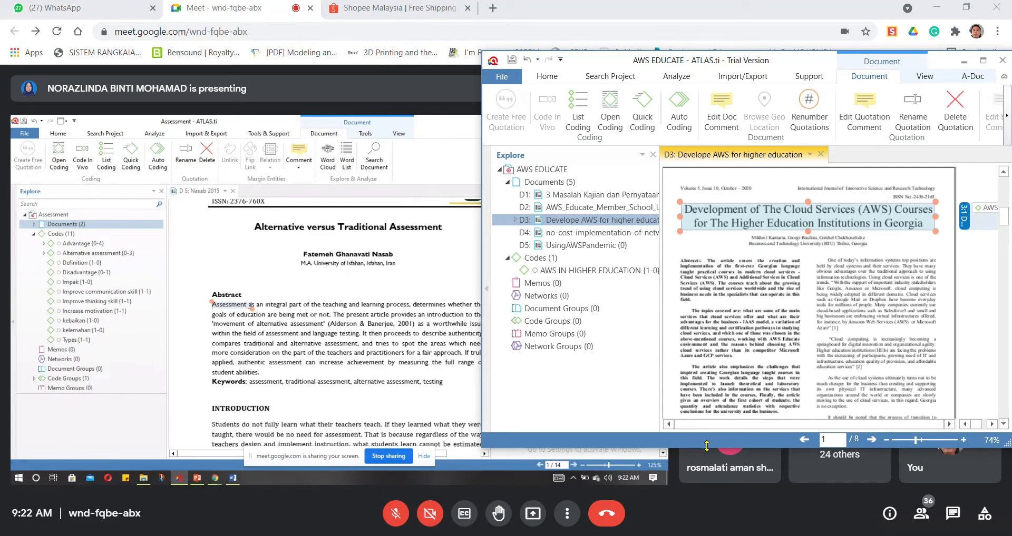
Step: Make the project window taller and adjust its width, the explorer and the quotation margin to give the document view more room
{"action": "left_click_drag", "start_coordinate": [707, 451], "coordinate": [709, 480]}
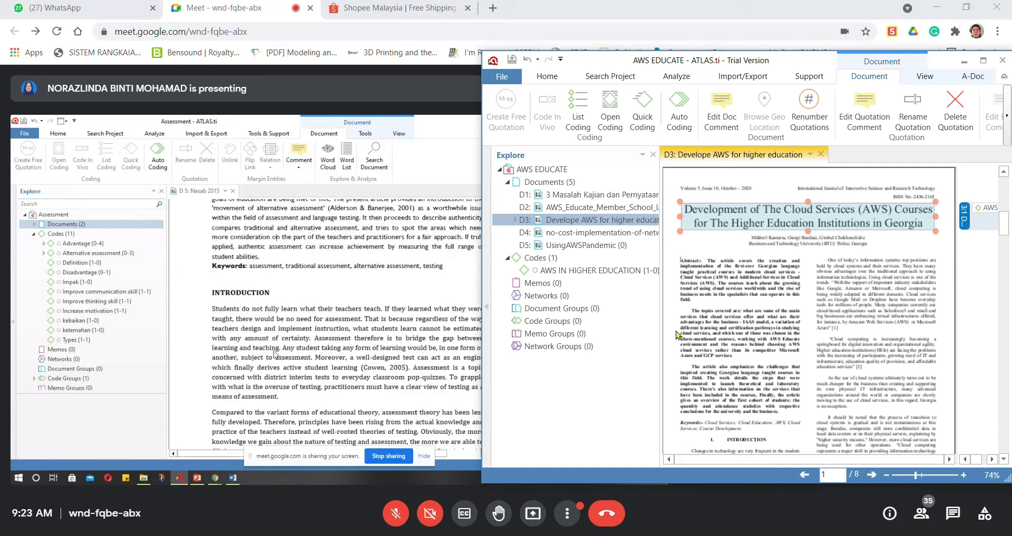
{"action": "left_click_drag", "start_coordinate": [481, 352], "coordinate": [508, 355]}
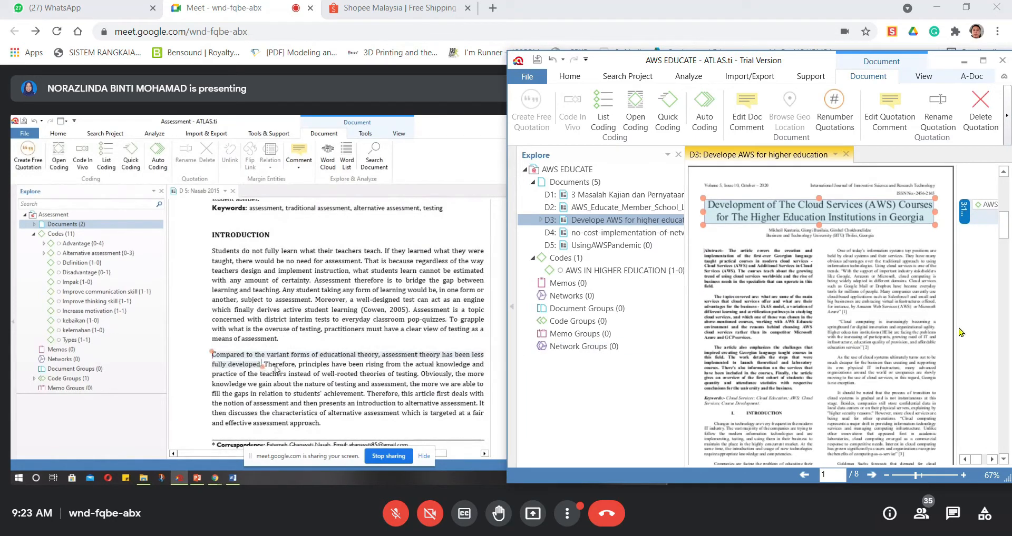
{"action": "left_click_drag", "start_coordinate": [966, 326], "coordinate": [978, 325]}
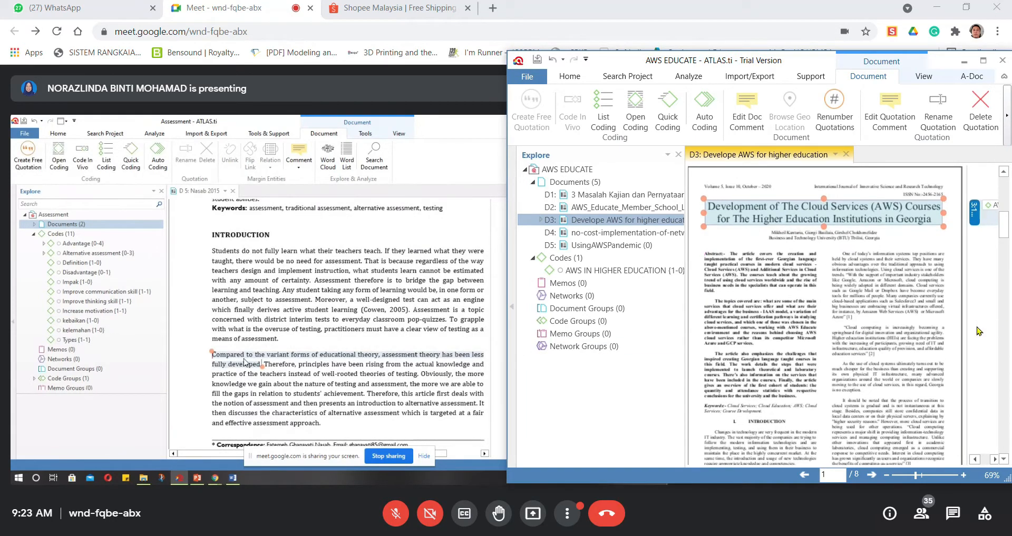
{"action": "left_click_drag", "start_coordinate": [688, 329], "coordinate": [650, 326]}
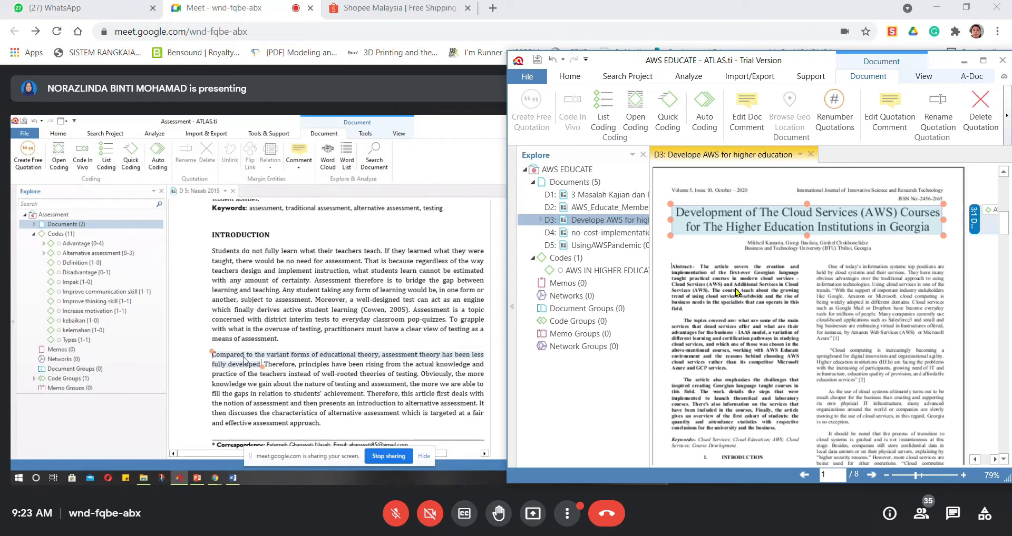
{"action": "left_click_drag", "start_coordinate": [506, 302], "coordinate": [496, 302]}
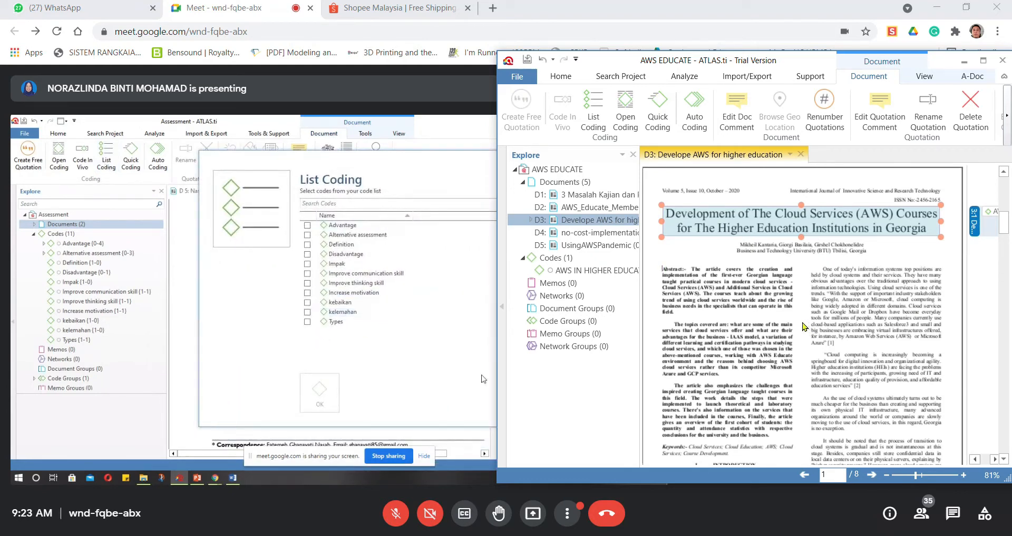
Step: Clear the title quotation selection and select the first lines of the abstract paragraph beginning "The topics covered are" in the D3 document
{"action": "left_click", "coordinate": [800, 320]}
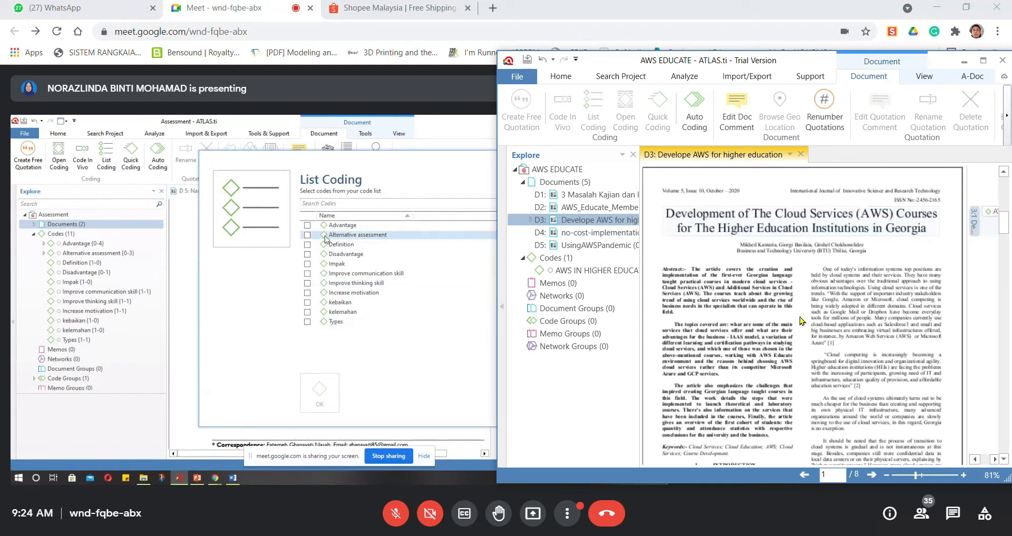
{"action": "scroll", "coordinate": [782, 311], "scroll_direction": "down", "scroll_amount": 4}
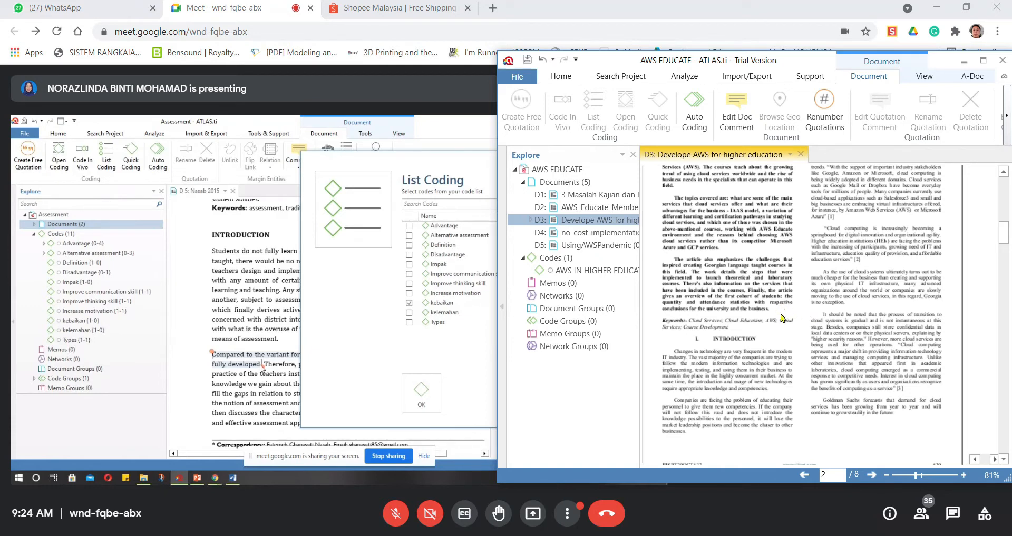
{"action": "scroll", "coordinate": [782, 337], "scroll_direction": "down", "scroll_amount": 1}
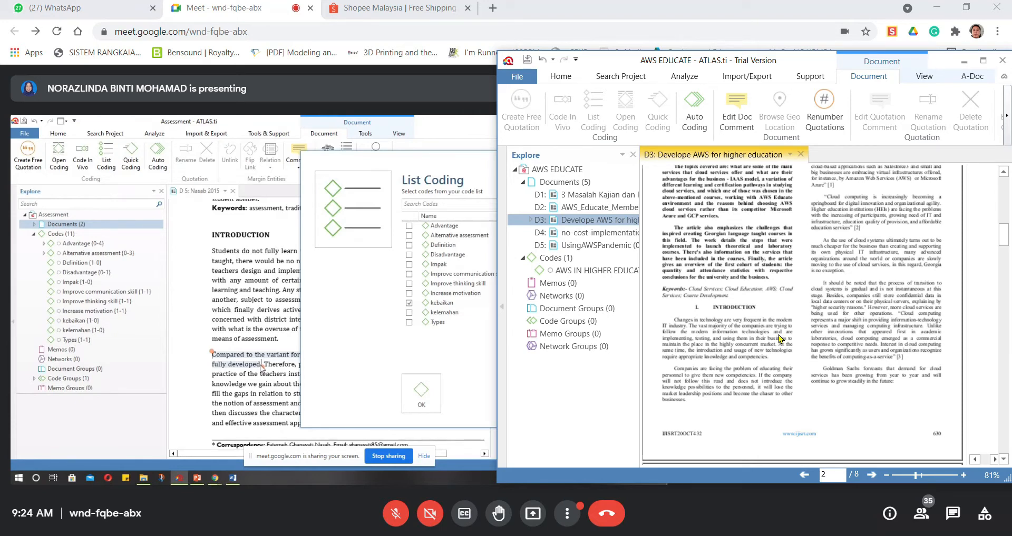
{"action": "scroll", "coordinate": [779, 339], "scroll_direction": "down", "scroll_amount": 1}
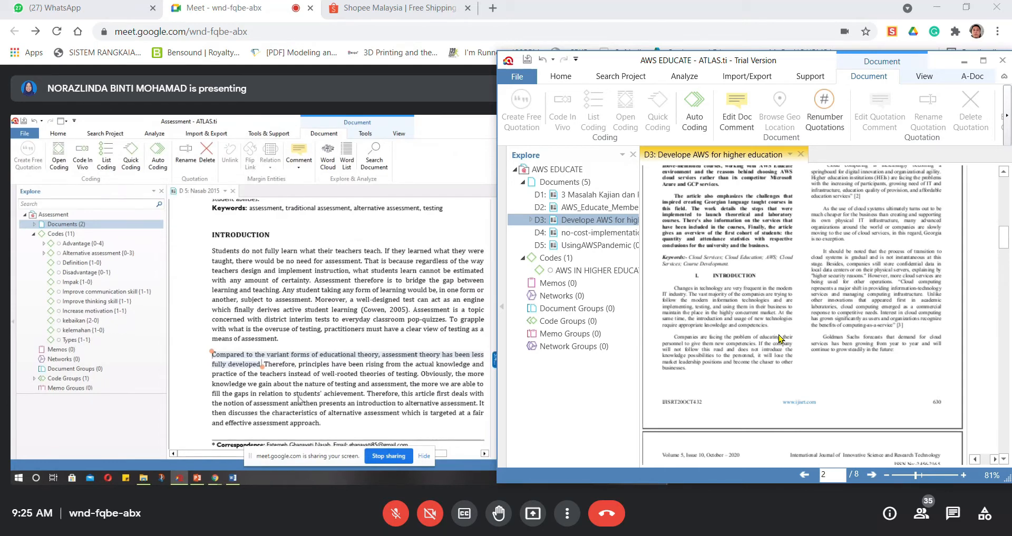
{"action": "scroll", "coordinate": [763, 253], "scroll_direction": "up", "scroll_amount": 6}
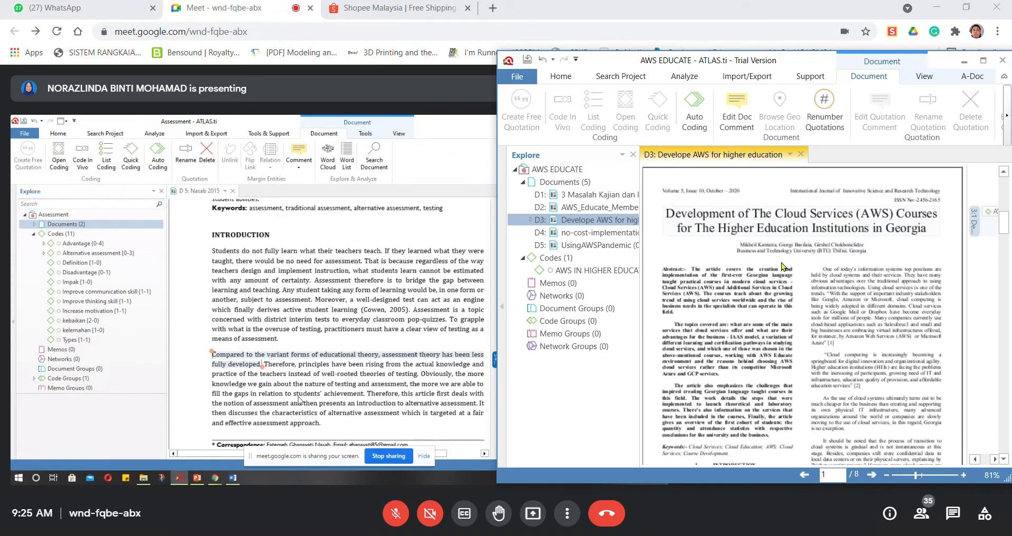
{"action": "scroll", "coordinate": [784, 267], "scroll_direction": "down", "scroll_amount": 1}
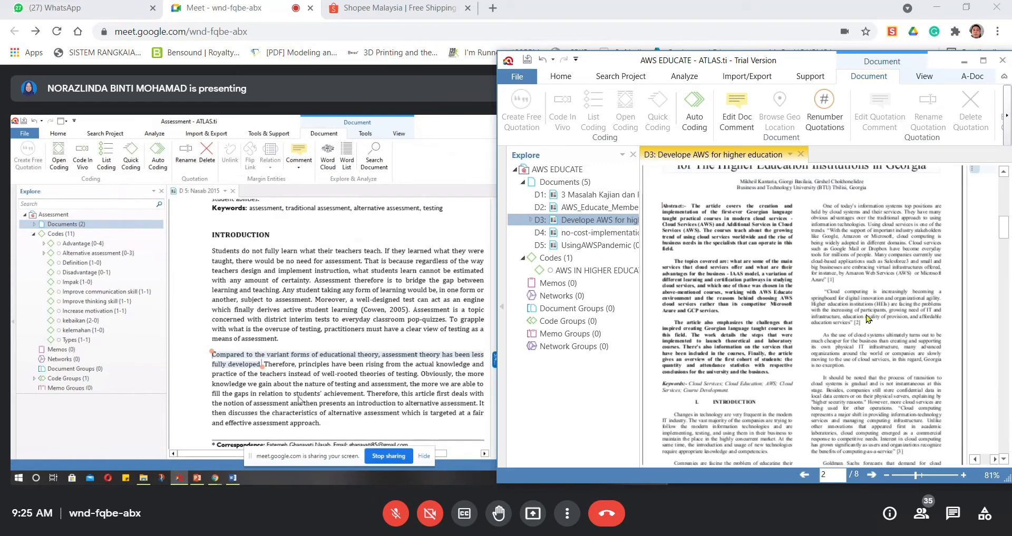
{"action": "scroll", "coordinate": [866, 318], "scroll_direction": "down", "scroll_amount": 1}
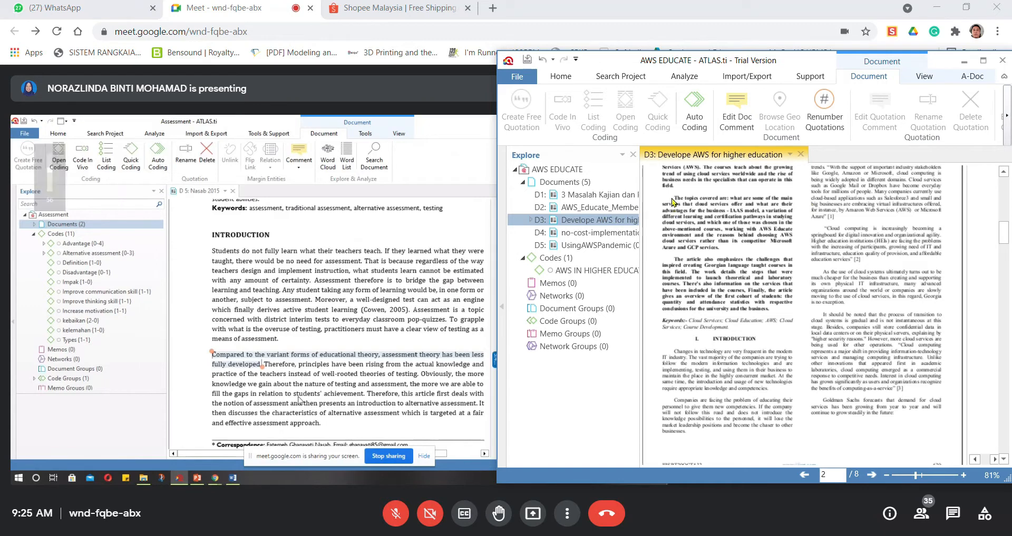
{"action": "left_click_drag", "start_coordinate": [674, 198], "coordinate": [777, 220]}
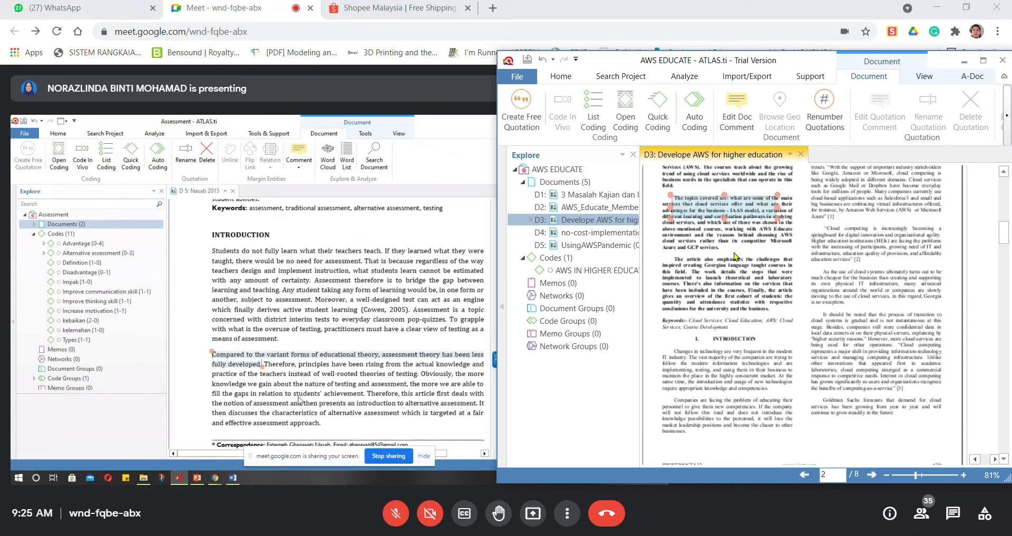
{"action": "left_click", "coordinate": [732, 251]}
{"action": "left_click_drag", "start_coordinate": [674, 199], "coordinate": [794, 213]}
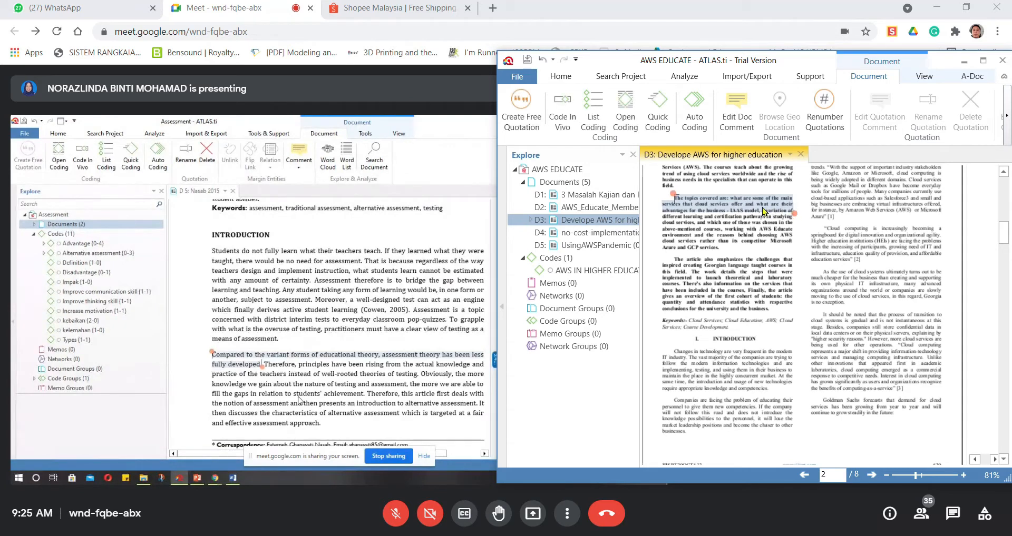
Step: Unmute and re-mute the Google Meet microphone, and return to the AWS EDUCATE project in ATLAS.ti
{"action": "left_click", "coordinate": [400, 514]}
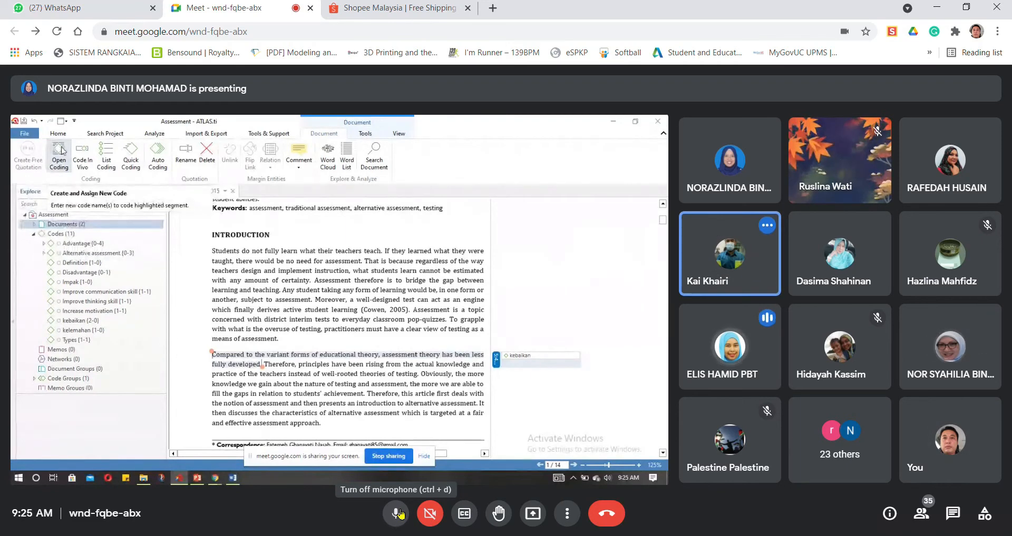
{"action": "left_click", "coordinate": [400, 514]}
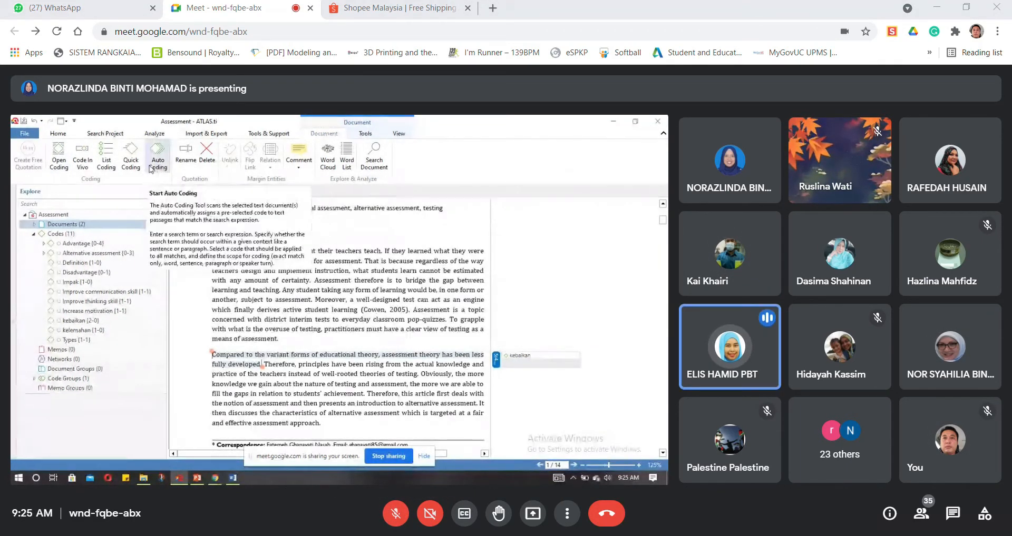
{"action": "left_click", "coordinate": [570, 535]}
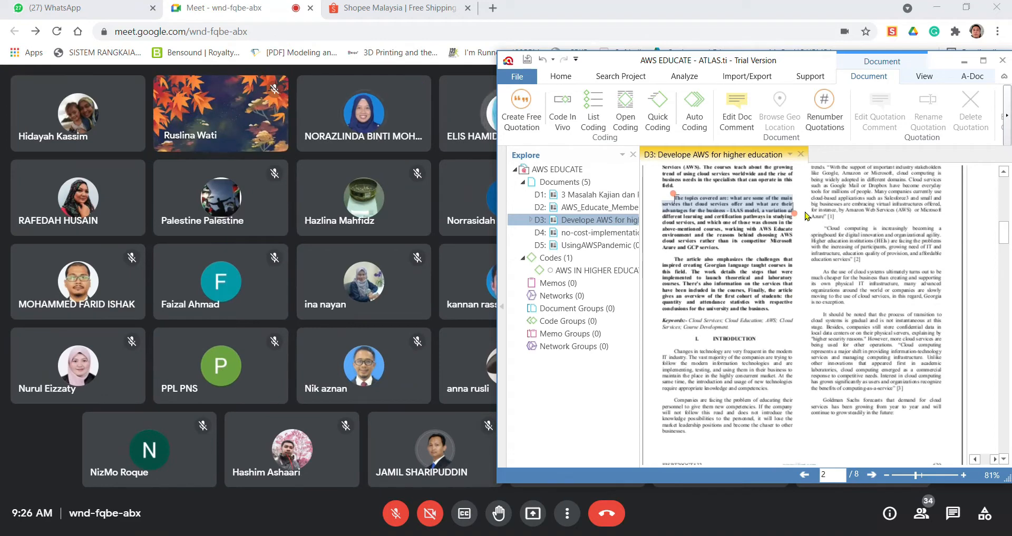
{"action": "left_click", "coordinate": [811, 78]}
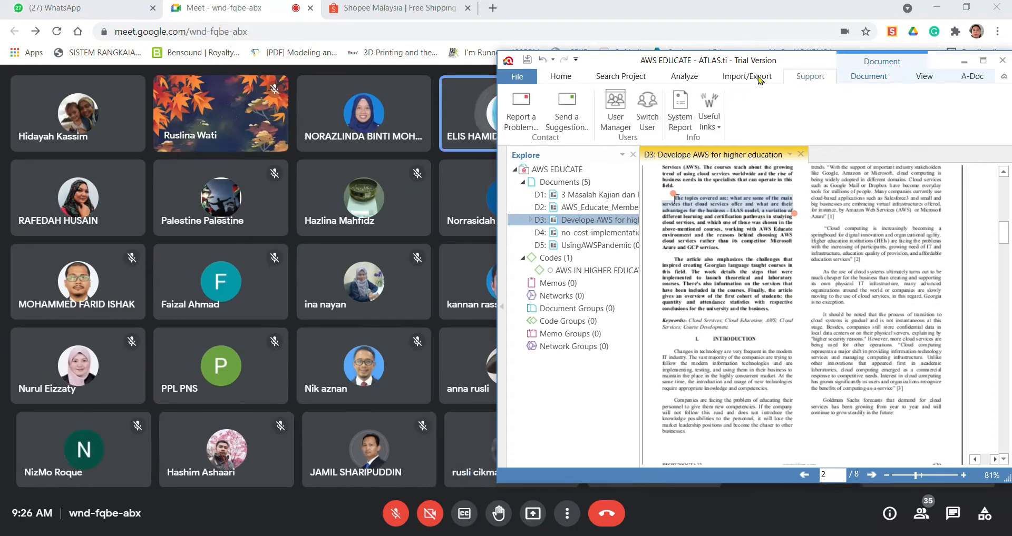
{"action": "left_click", "coordinate": [757, 77]}
{"action": "left_click", "coordinate": [870, 77]}
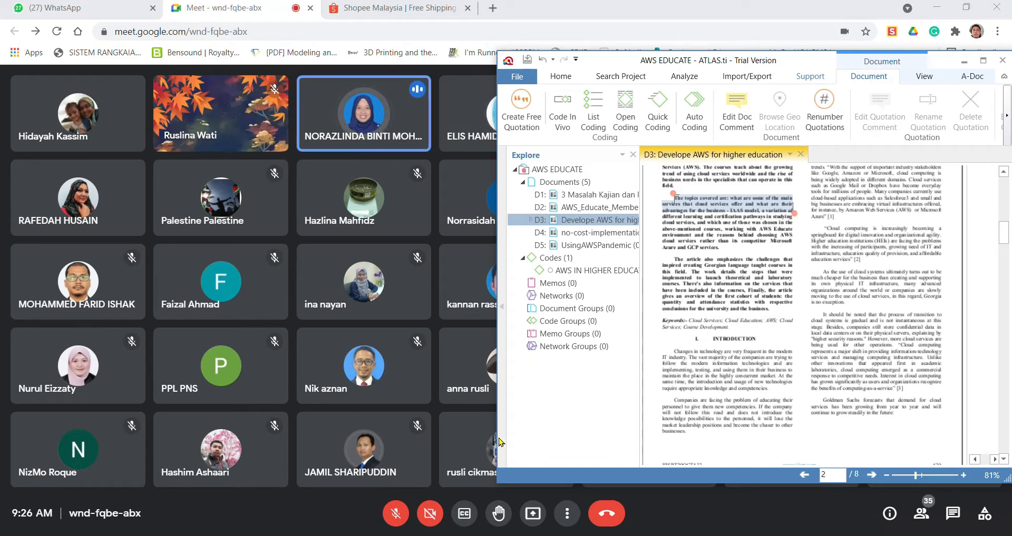
Step: Turn the Google Meet microphone on and off three times, switching back to the AWS EDUCATE project in ATLAS.ti after each time
{"action": "left_click", "coordinate": [399, 519]}
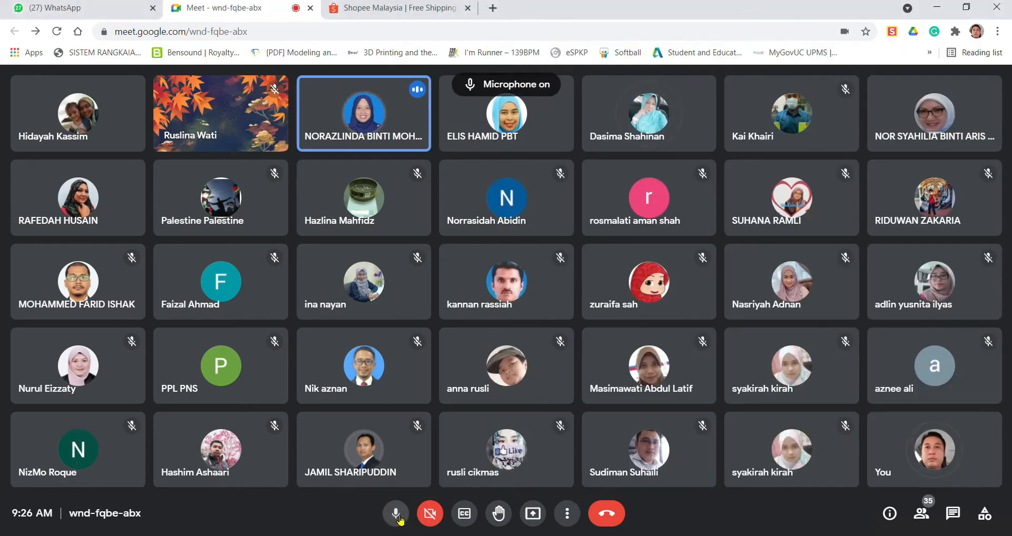
{"action": "left_click", "coordinate": [399, 519]}
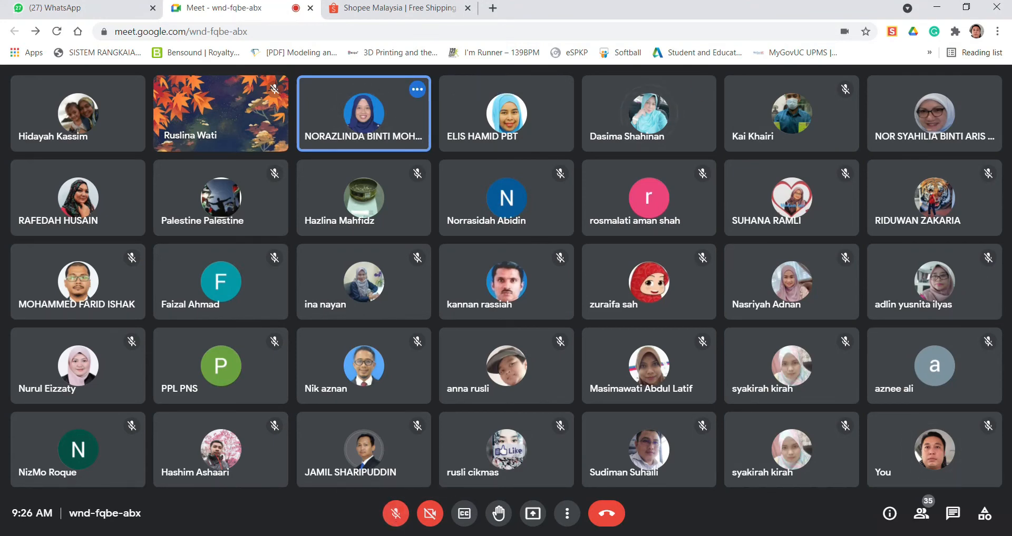
{"action": "key", "text": "alt+Tab"}
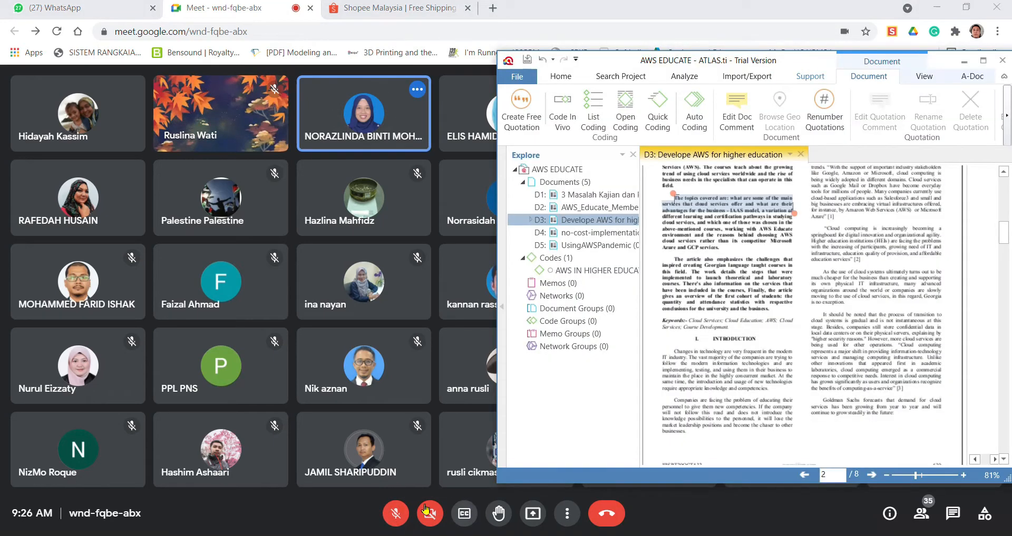
{"action": "left_click", "coordinate": [392, 519]}
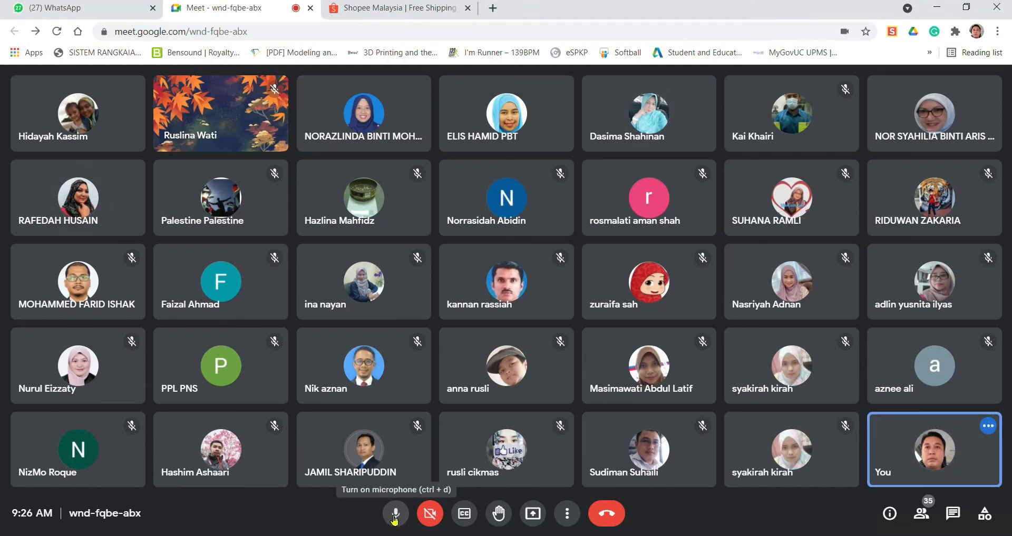
{"action": "left_click", "coordinate": [393, 518]}
{"action": "left_click", "coordinate": [571, 535]}
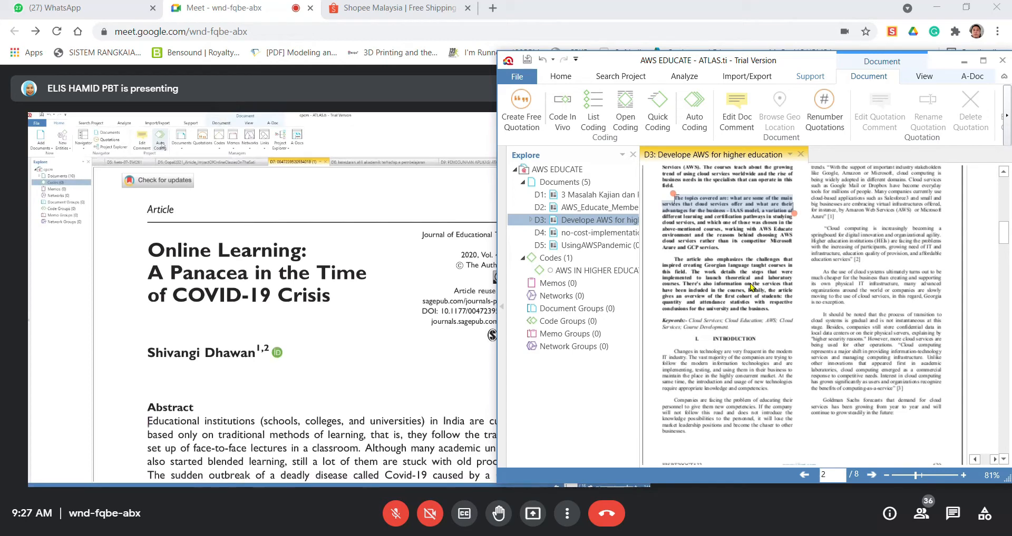
{"action": "left_click", "coordinate": [399, 514]}
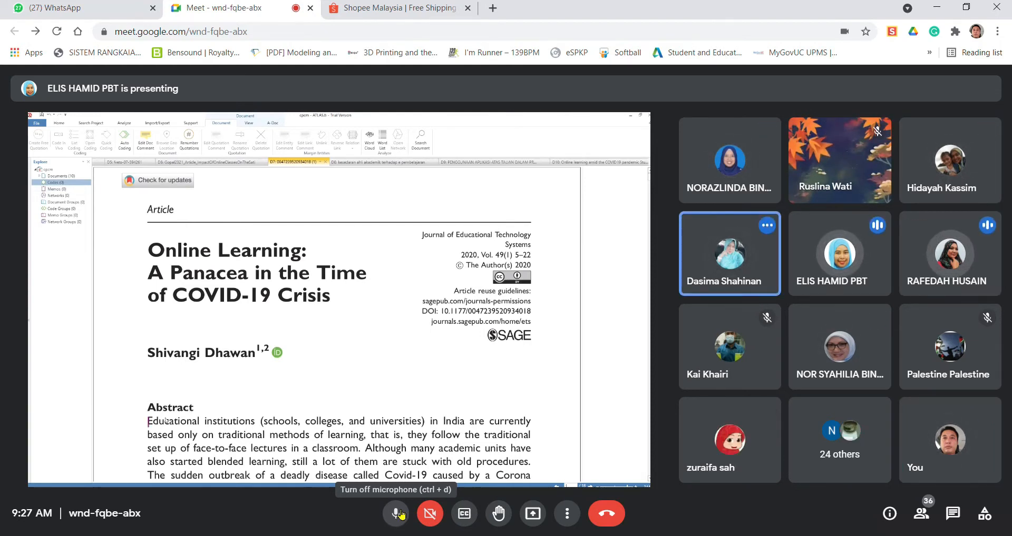
{"action": "left_click", "coordinate": [400, 515]}
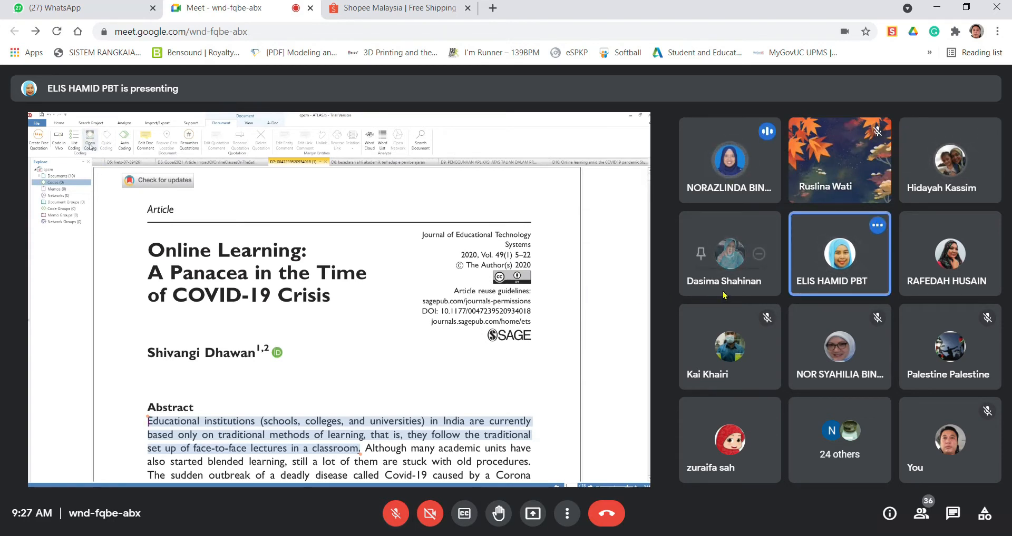
{"action": "left_click", "coordinate": [569, 535]}
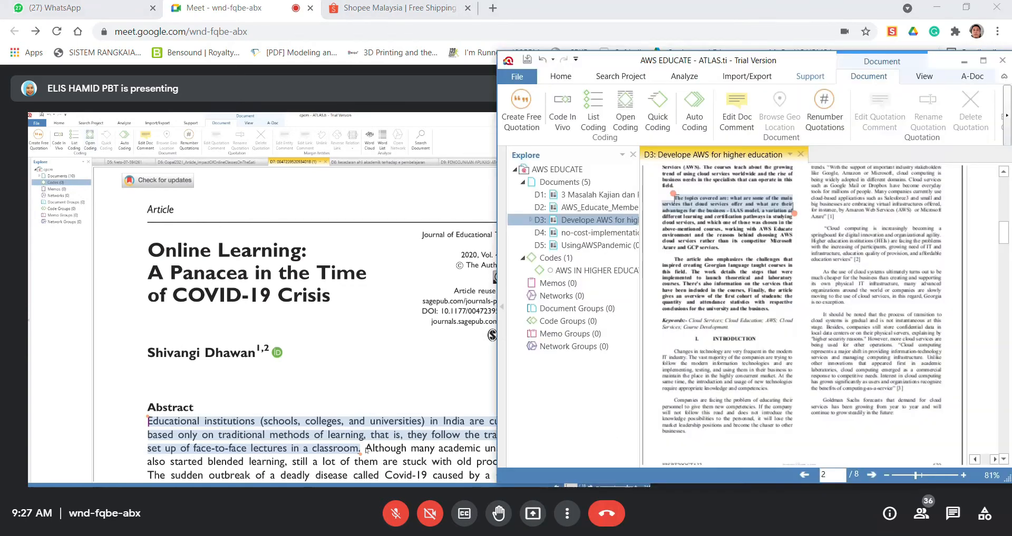
Step: Narrow the AWS EDUCATE window, view the coding options for the selected abstract passage and clear the selection
{"action": "left_click_drag", "start_coordinate": [500, 404], "coordinate": [543, 404]}
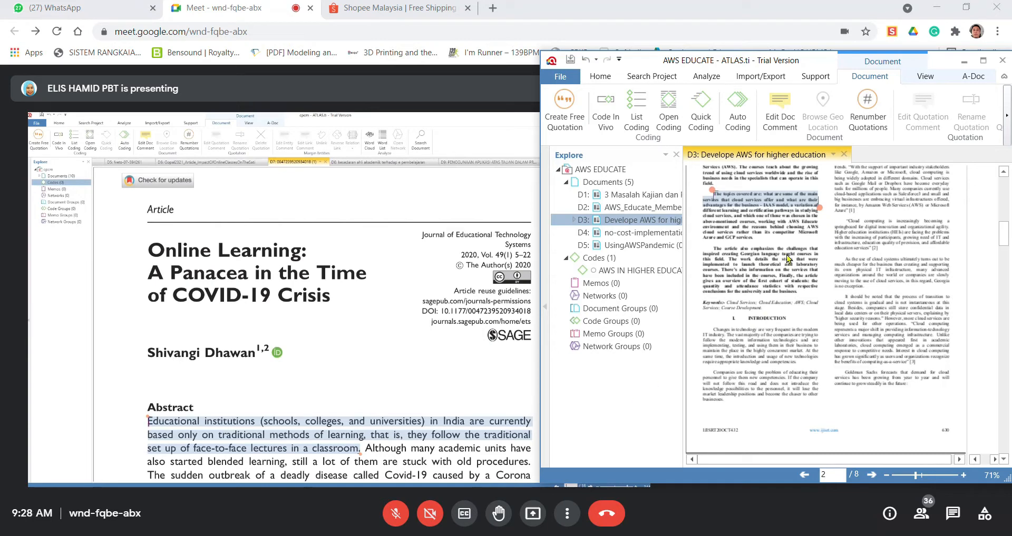
{"action": "right_click", "coordinate": [780, 203]}
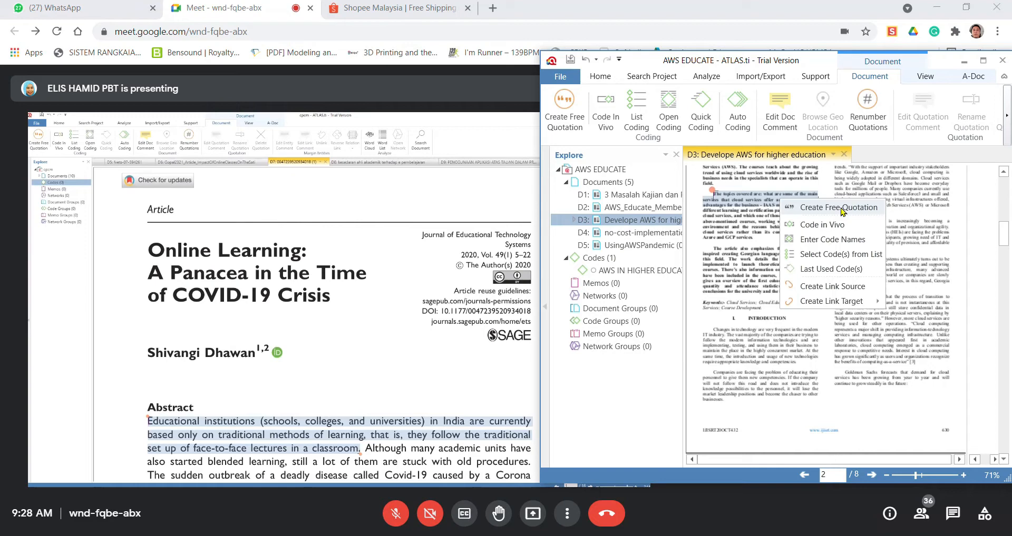
{"action": "left_click", "coordinate": [889, 151]}
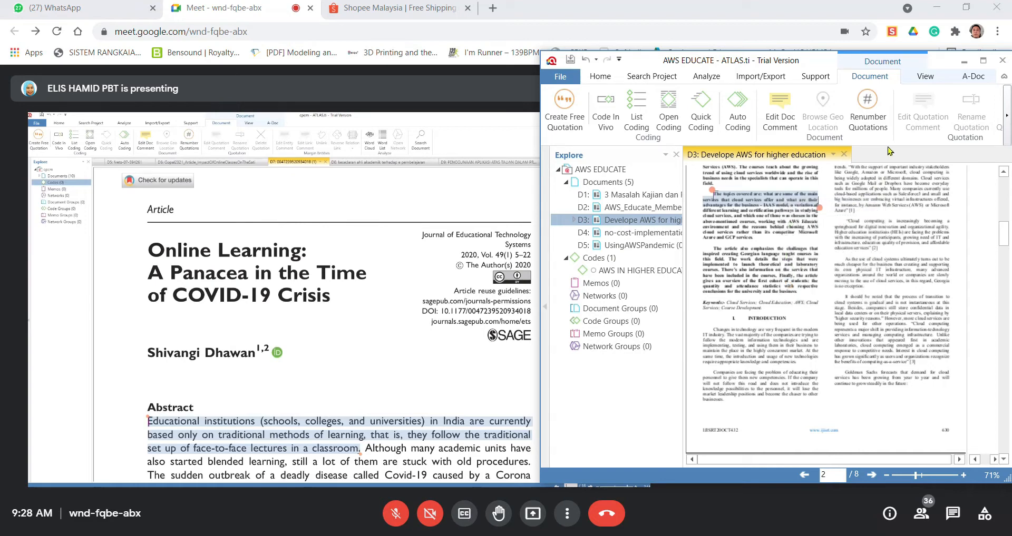
{"action": "left_click", "coordinate": [785, 232]}
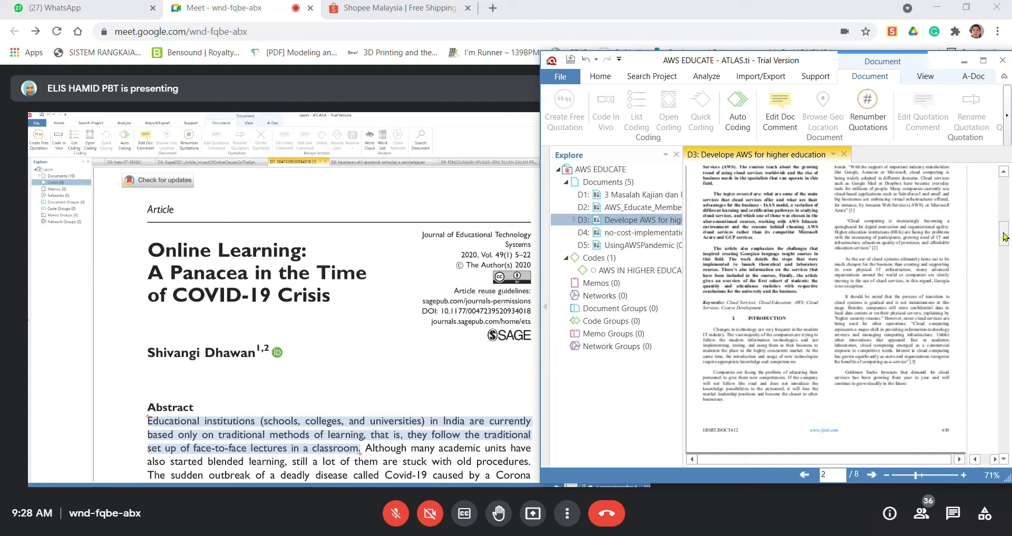
Step: Select the opening lines of the D3 abstract paragraph beginning "The article also emphasizes the challenges"
{"action": "mouse_move", "coordinate": [1005, 235]}
{"action": "left_mouse_down"}
{"action": "mouse_move", "coordinate": [1005, 200]}
{"action": "mouse_move", "coordinate": [1006, 227]}
{"action": "left_mouse_up"}
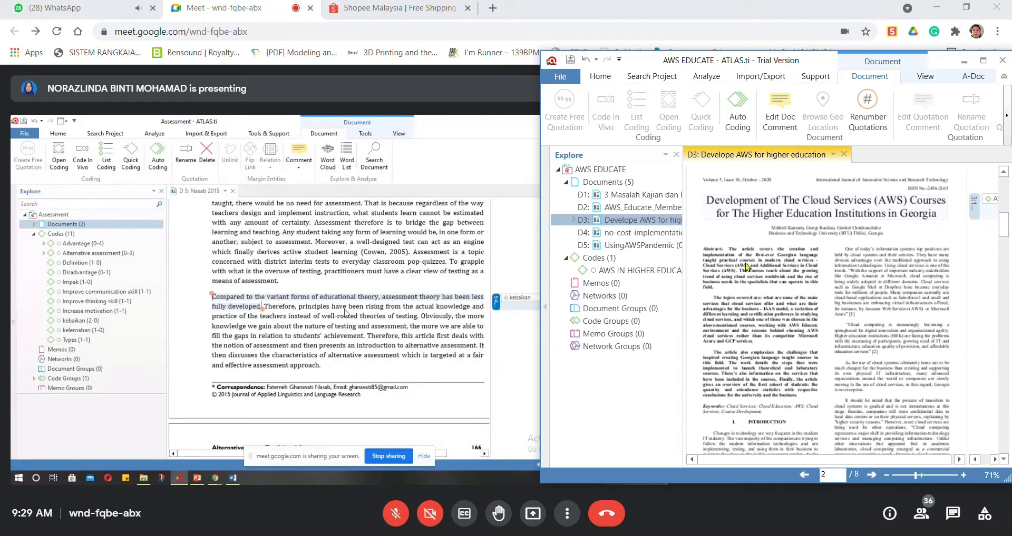
{"action": "scroll", "coordinate": [751, 315], "scroll_direction": "down", "scroll_amount": 1}
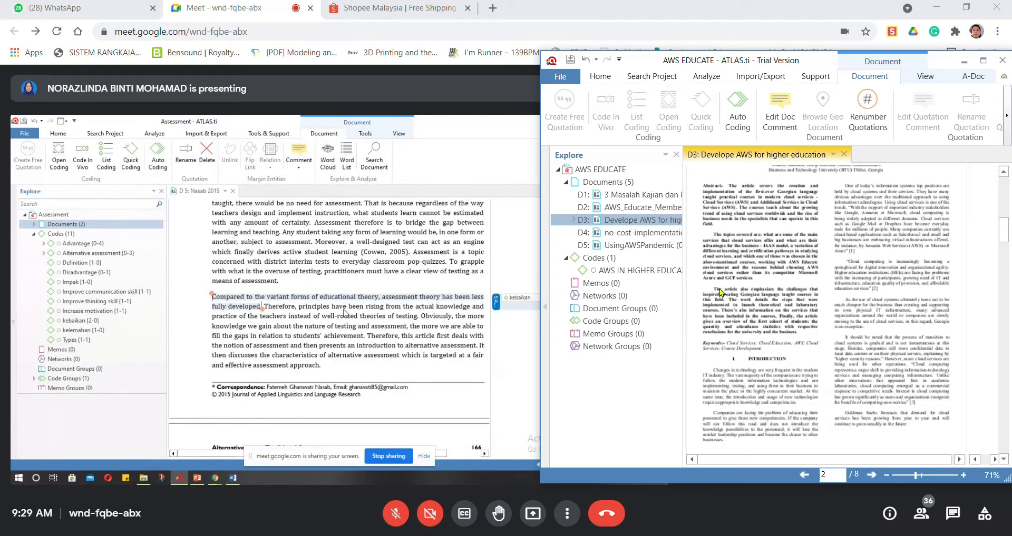
{"action": "left_click_drag", "start_coordinate": [715, 292], "coordinate": [818, 307]}
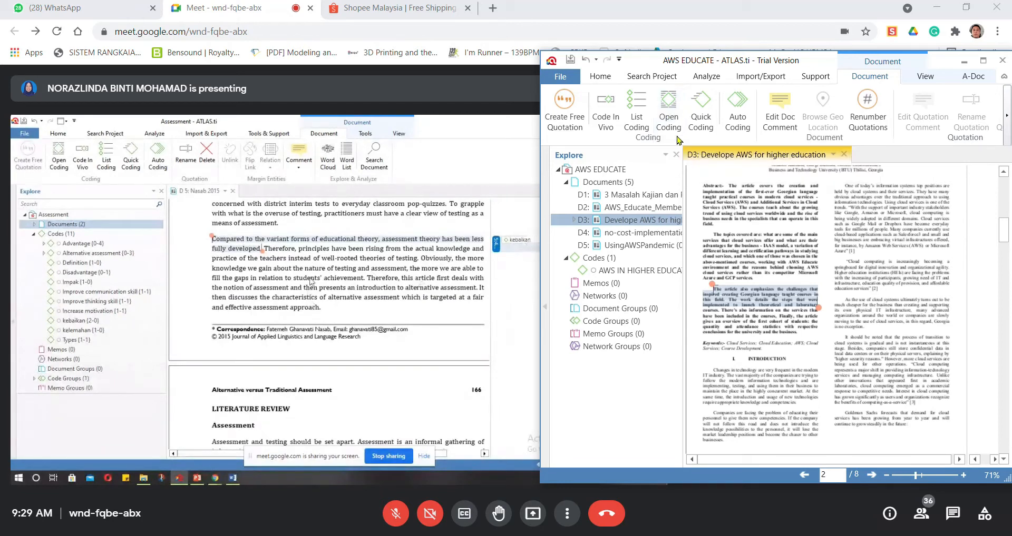
{"action": "left_click", "coordinate": [676, 132]}
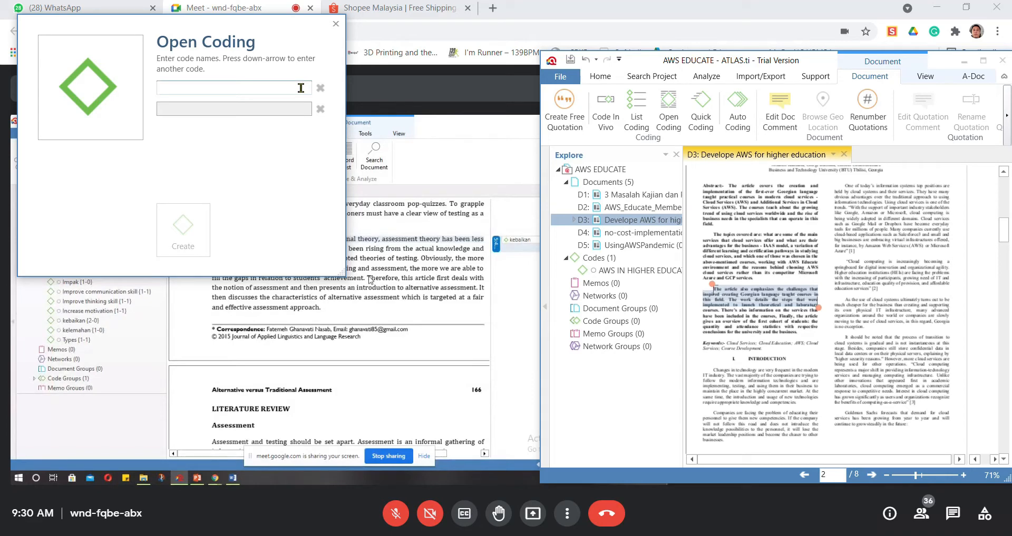
{"action": "left_click", "coordinate": [335, 23]}
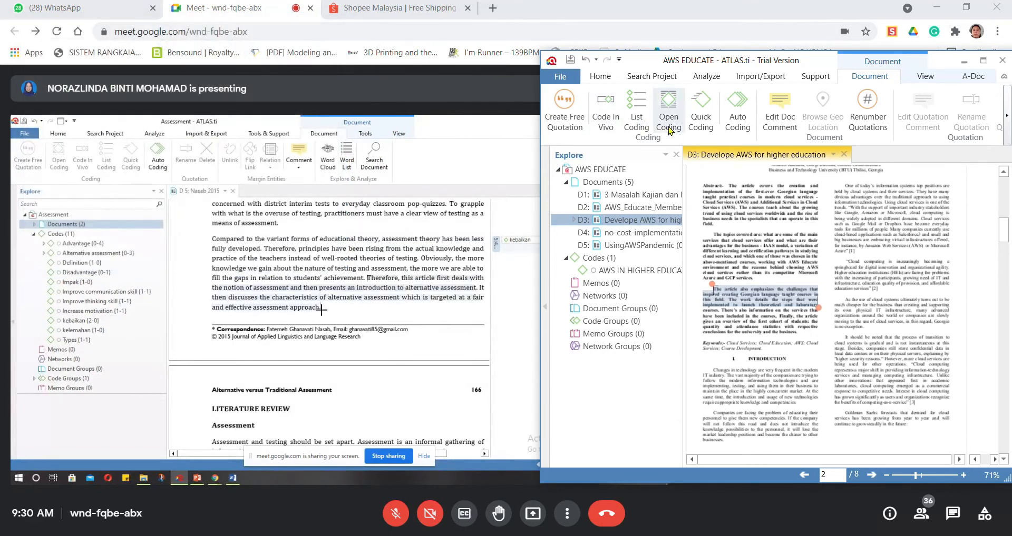
{"action": "left_click", "coordinate": [640, 116]}
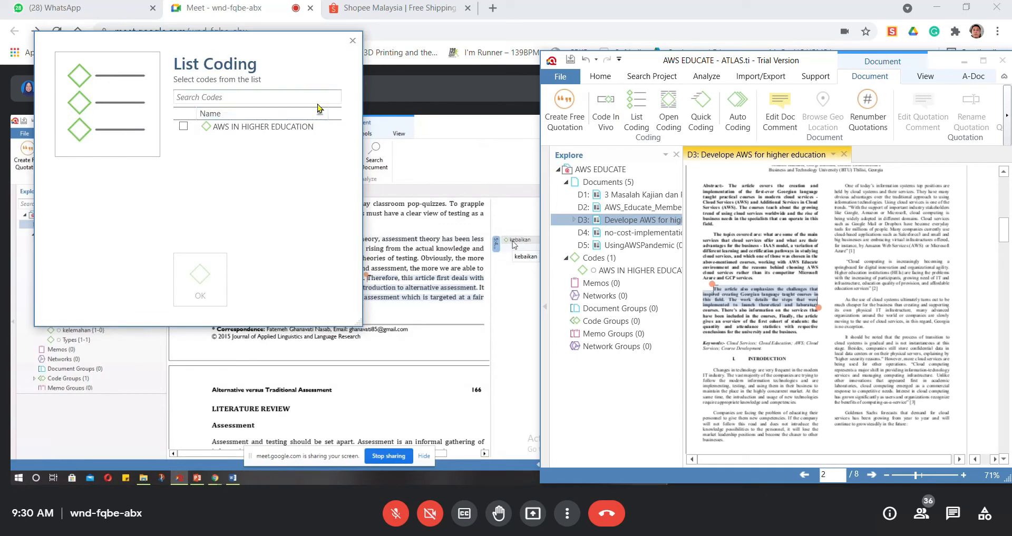
{"action": "left_click", "coordinate": [352, 41]}
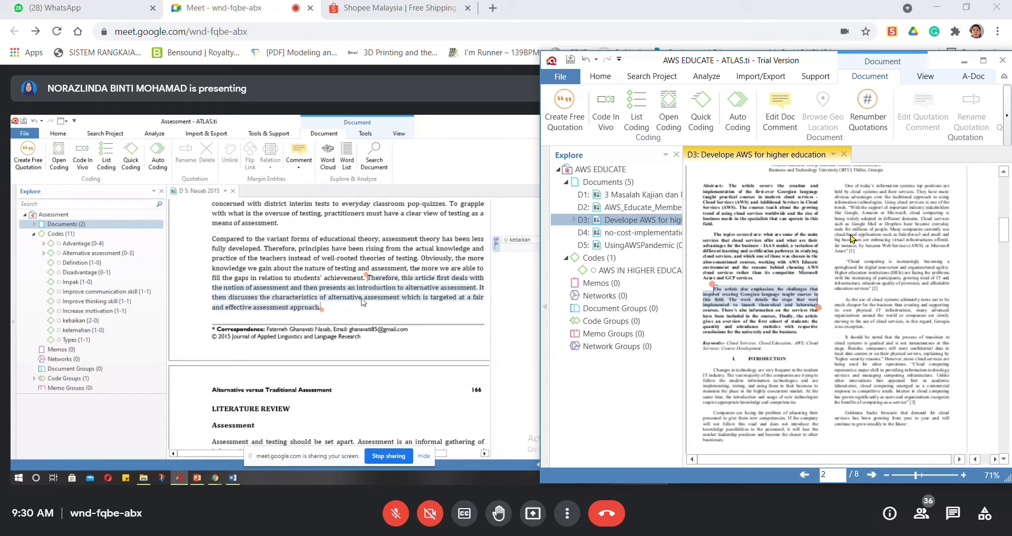
{"action": "right_click", "coordinate": [362, 302]}
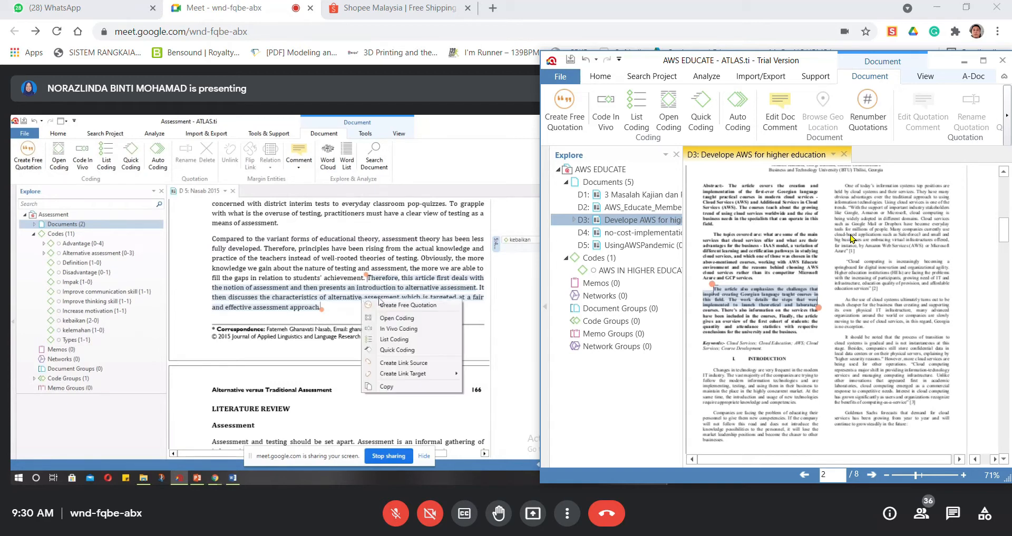
{"action": "left_click", "coordinate": [380, 351]}
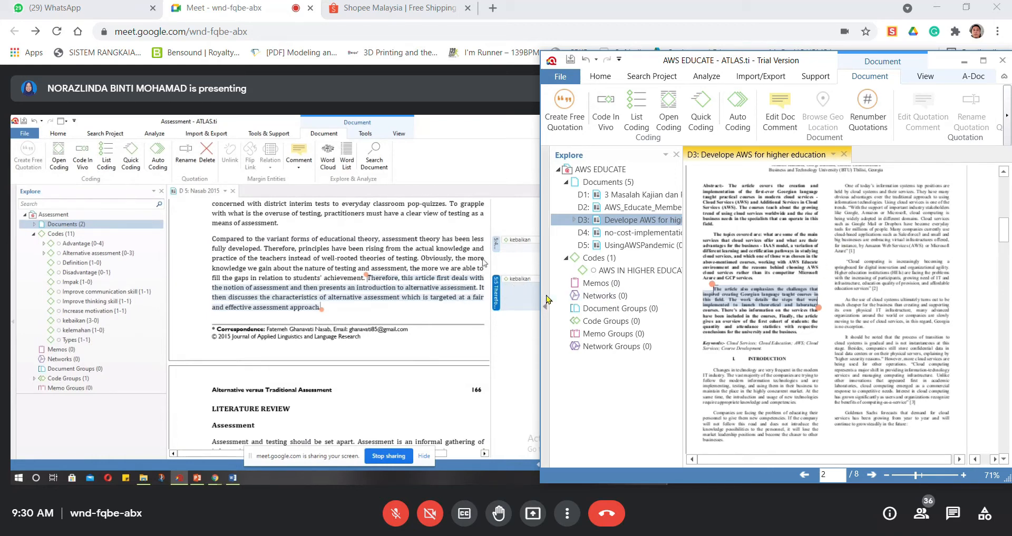
Step: Code the first paragraph of the Introduction in document D3 with a new open code named "Introduction"
{"action": "left_click_drag", "start_coordinate": [544, 295], "coordinate": [548, 296]}
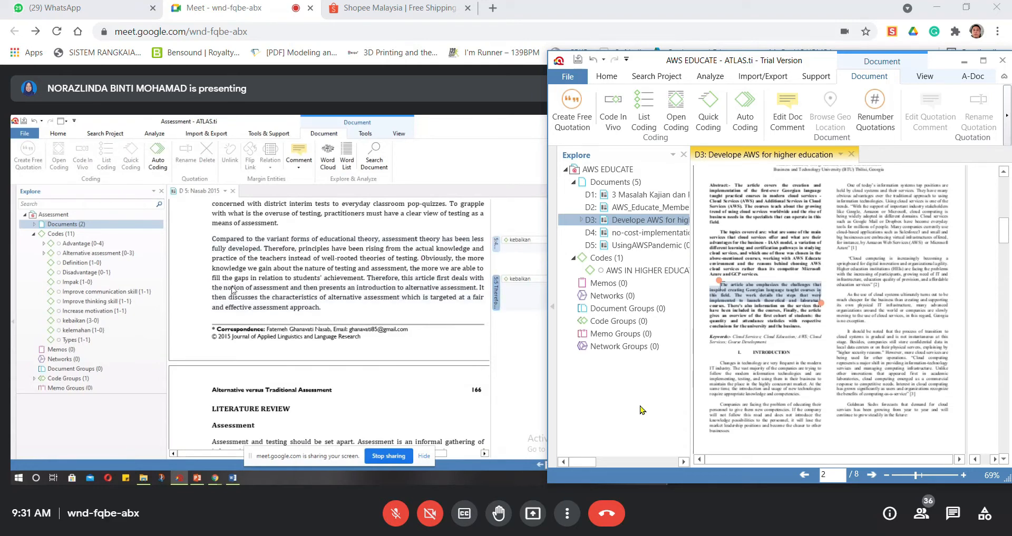
{"action": "left_click", "coordinate": [654, 275]}
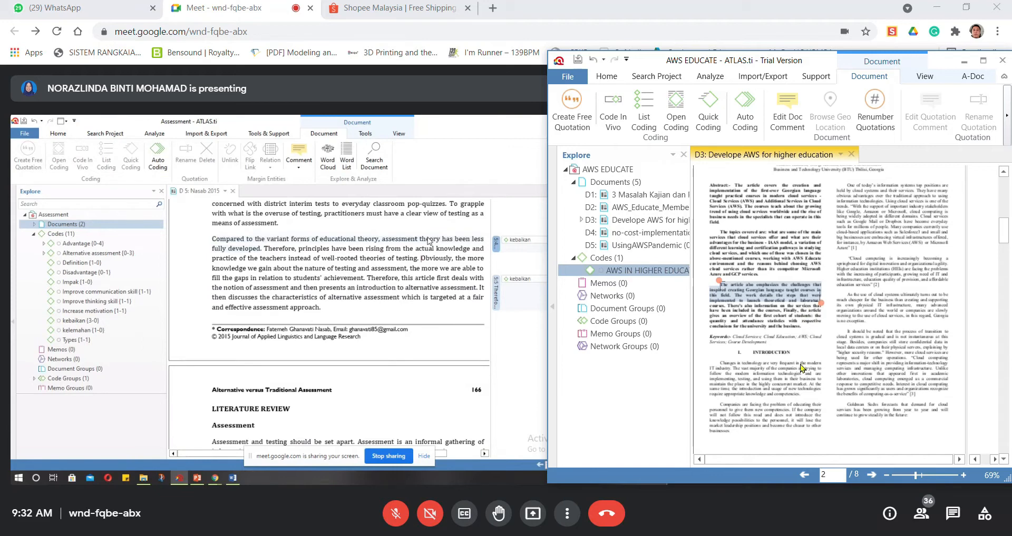
{"action": "left_click", "coordinate": [785, 359]}
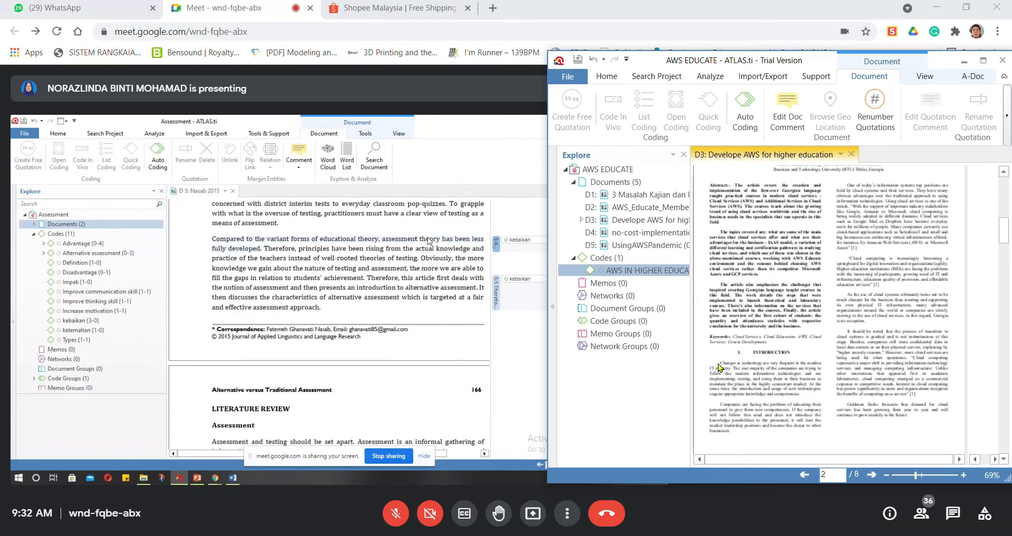
{"action": "left_click_drag", "start_coordinate": [719, 367], "coordinate": [803, 398]}
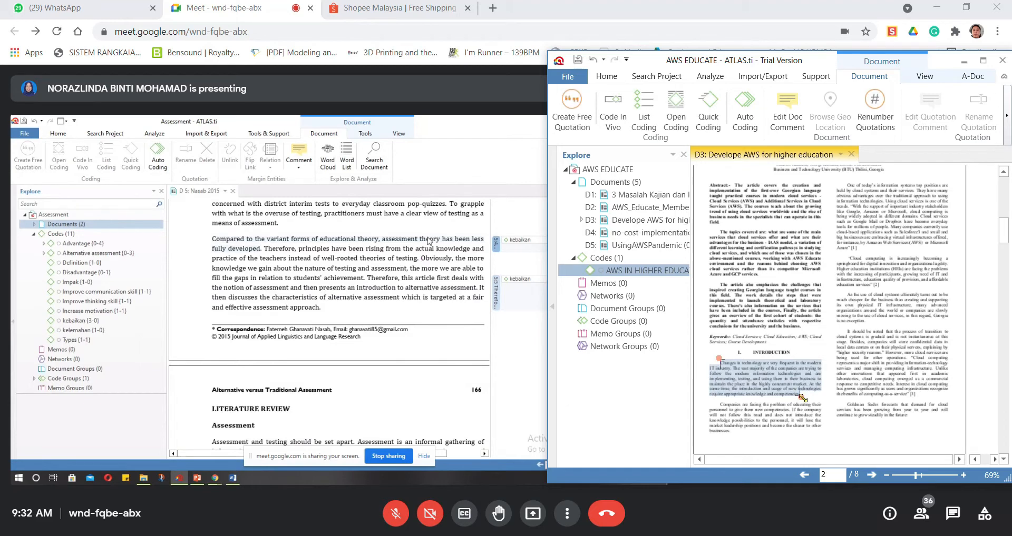
{"action": "right_click", "coordinate": [782, 381]}
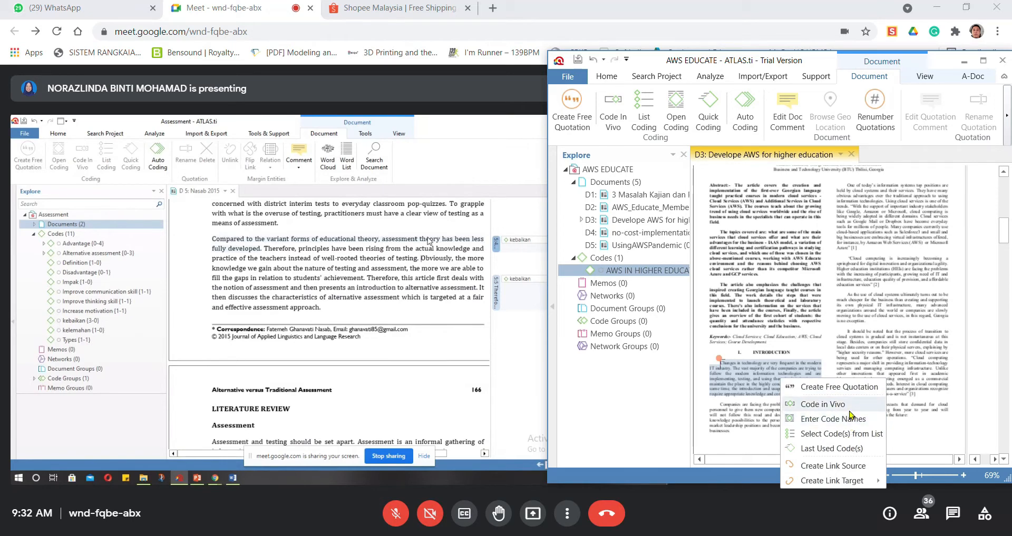
{"action": "left_click", "coordinate": [680, 121]}
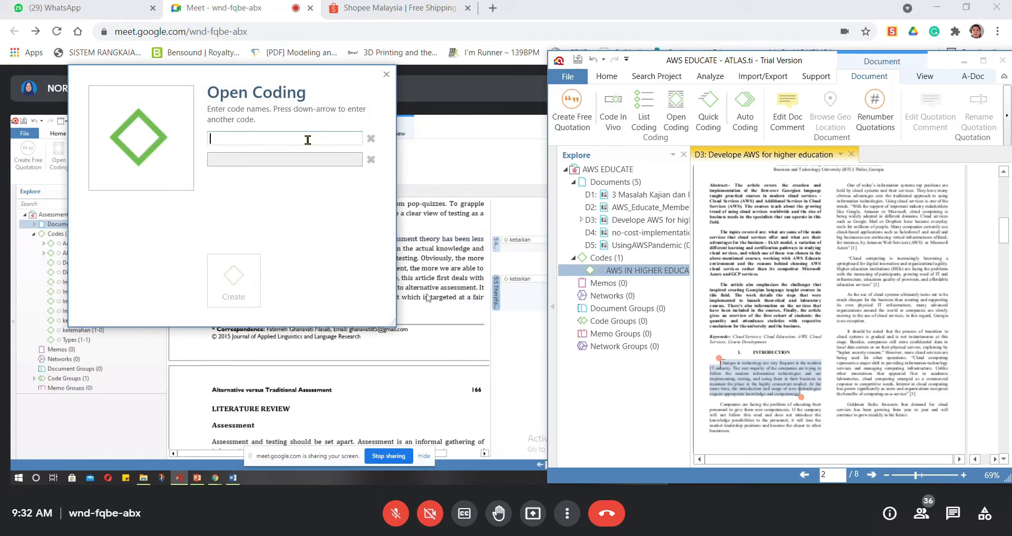
{"action": "type", "text": "In"}
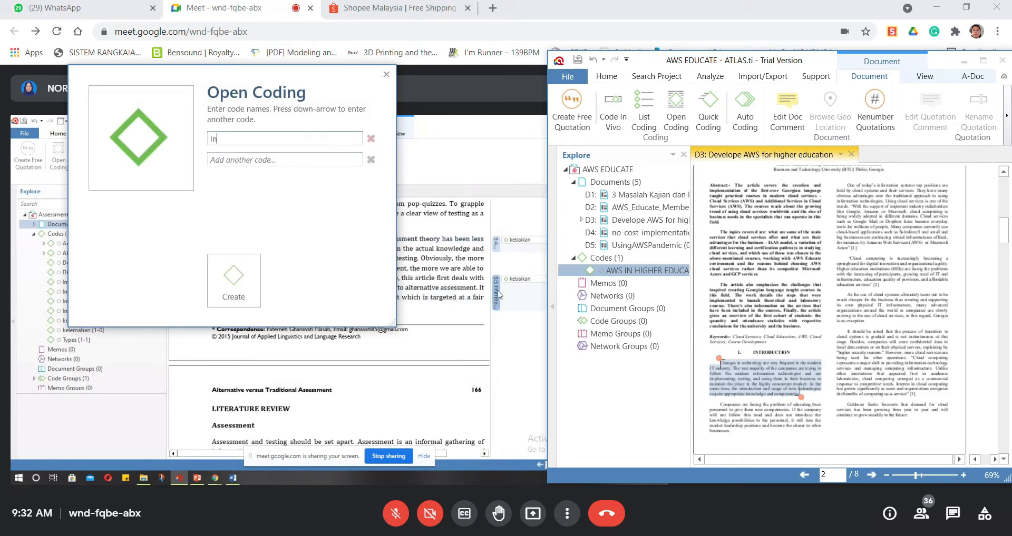
{"action": "type", "text": "troduction"}
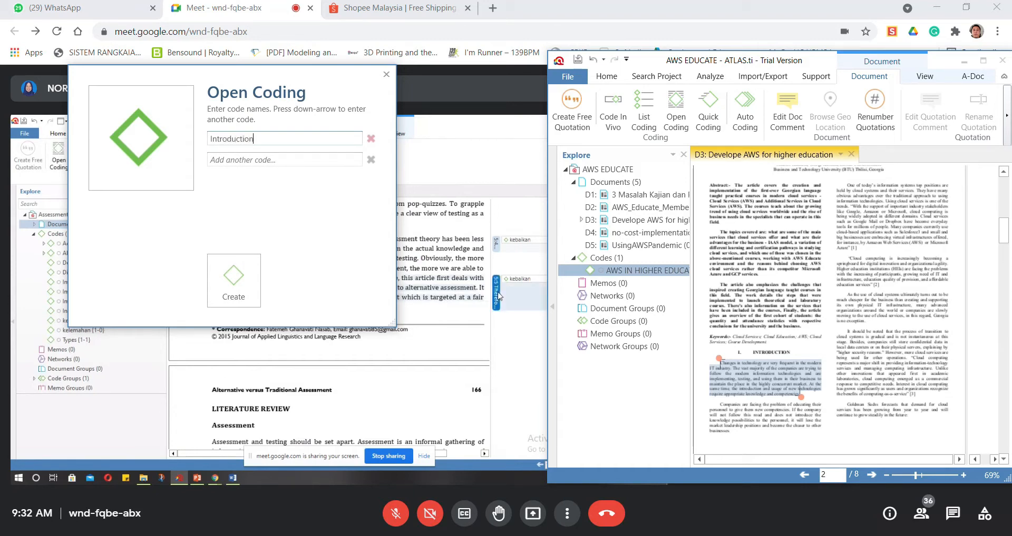
{"action": "left_click", "coordinate": [233, 279]}
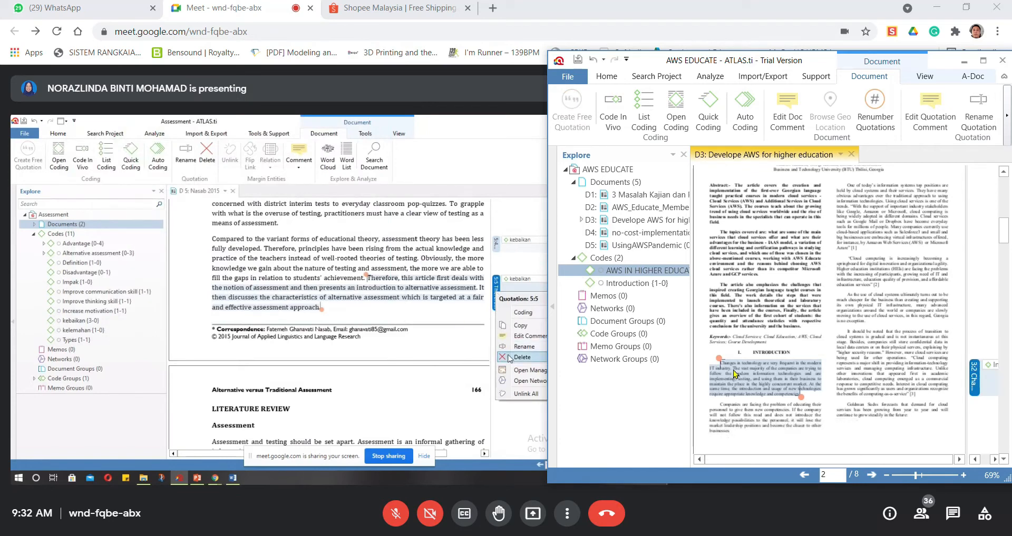
Step: Select the Introduction code, view the options available for the coded Introduction paragraph and dismiss them
{"action": "left_click", "coordinate": [647, 284]}
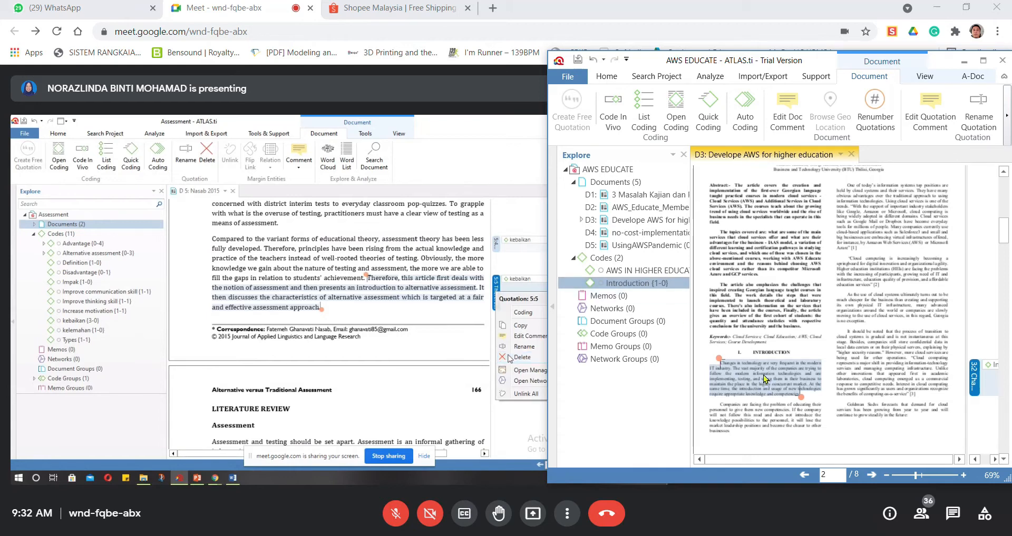
{"action": "right_click", "coordinate": [787, 370]}
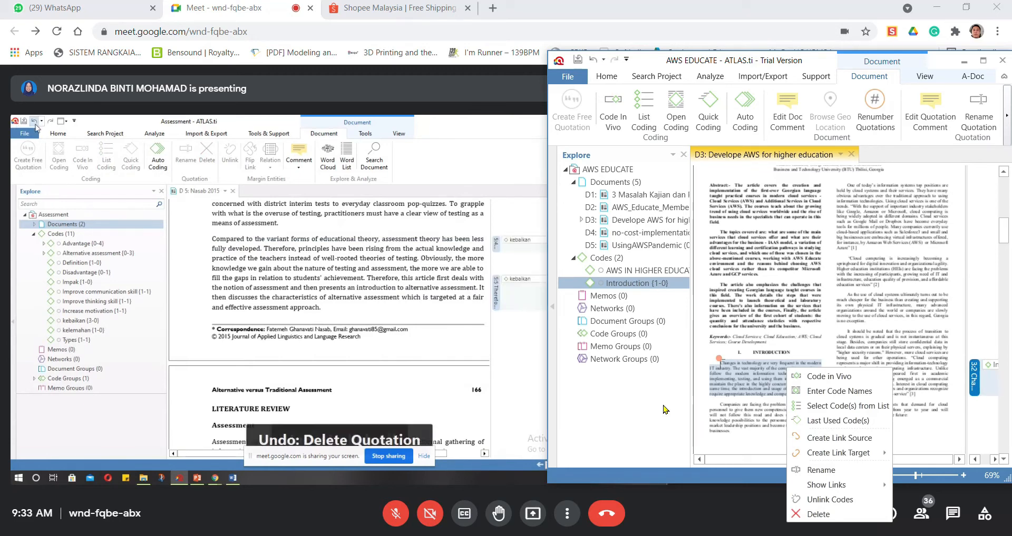
{"action": "left_click", "coordinate": [984, 321]}
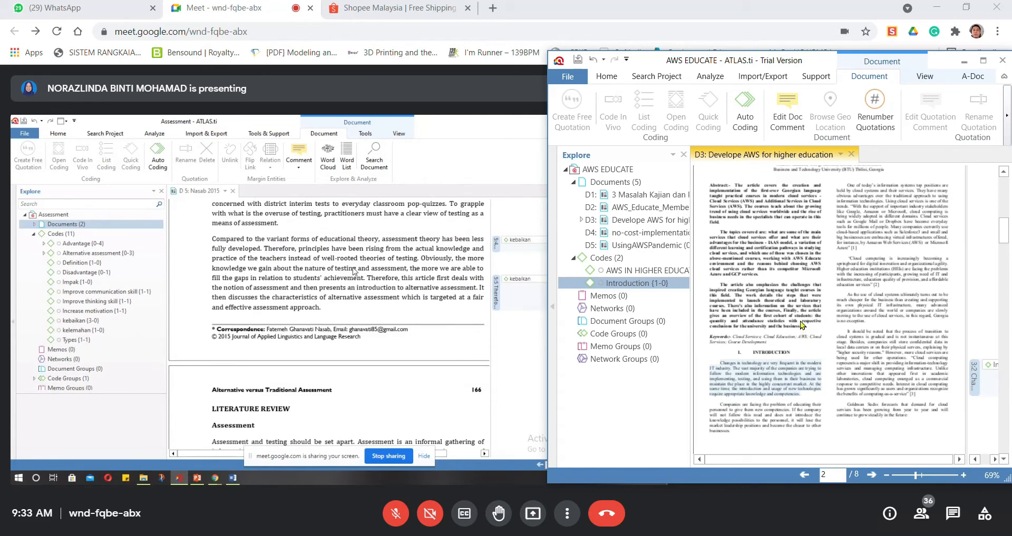
Step: Widen the AWS EDUCATE window slightly and narrow the Explore pane to give document D3 more room
{"action": "scroll", "coordinate": [801, 324], "scroll_direction": "up", "scroll_amount": 3}
{"action": "scroll", "coordinate": [802, 324], "scroll_direction": "down", "scroll_amount": 3}
{"action": "scroll", "coordinate": [870, 313], "scroll_direction": "up", "scroll_amount": 1}
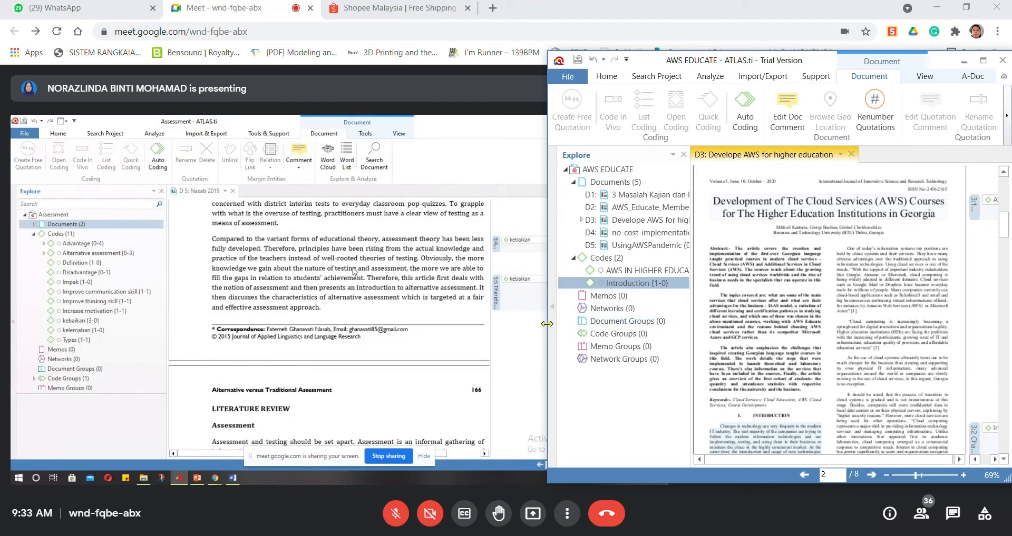
{"action": "mouse_move", "coordinate": [546, 324]}
{"action": "left_mouse_down"}
{"action": "mouse_move", "coordinate": [511, 324]}
{"action": "mouse_move", "coordinate": [532, 324]}
{"action": "left_mouse_up"}
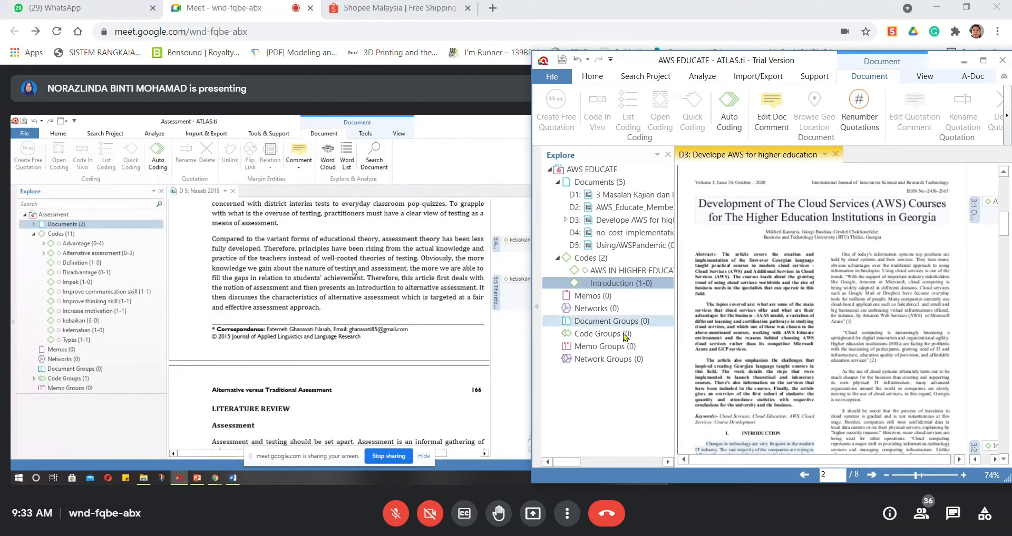
{"action": "left_click_drag", "start_coordinate": [675, 340], "coordinate": [656, 339]}
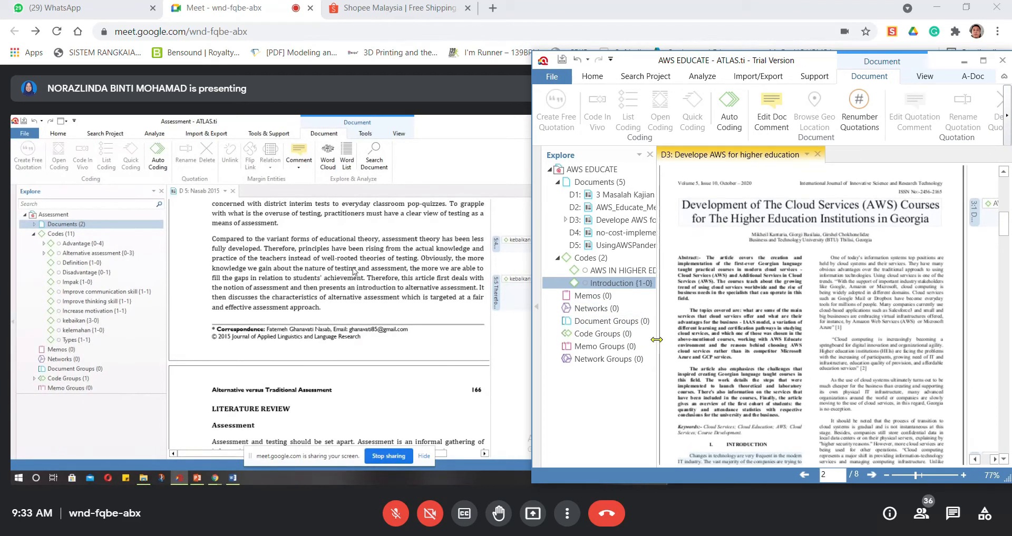
Step: Code the Conclusion and Recommendations section on page 7 of document D3 with a new open code named "Conclusion"
{"action": "scroll", "coordinate": [760, 332], "scroll_direction": "down", "scroll_amount": 3}
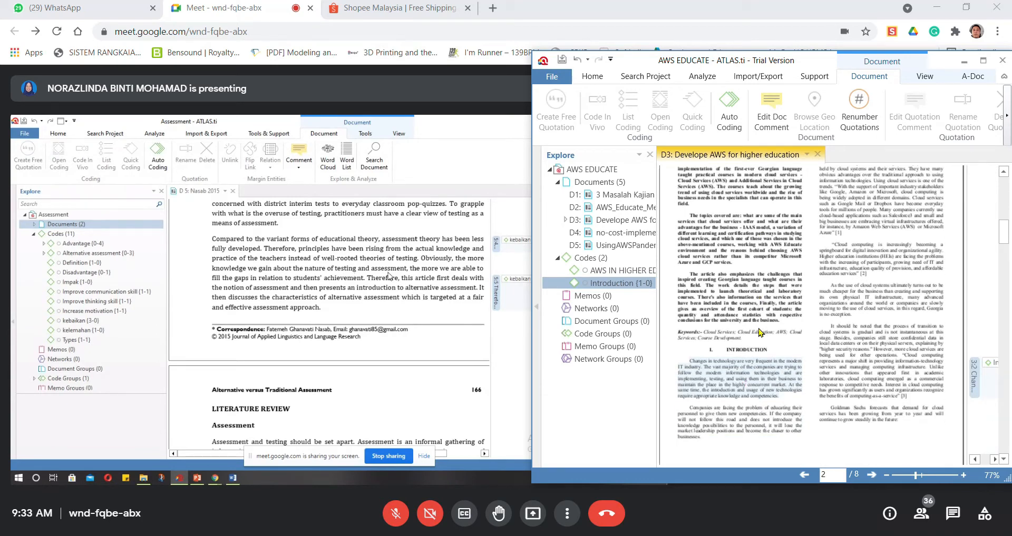
{"action": "scroll", "coordinate": [829, 312], "scroll_direction": "down", "scroll_amount": 10}
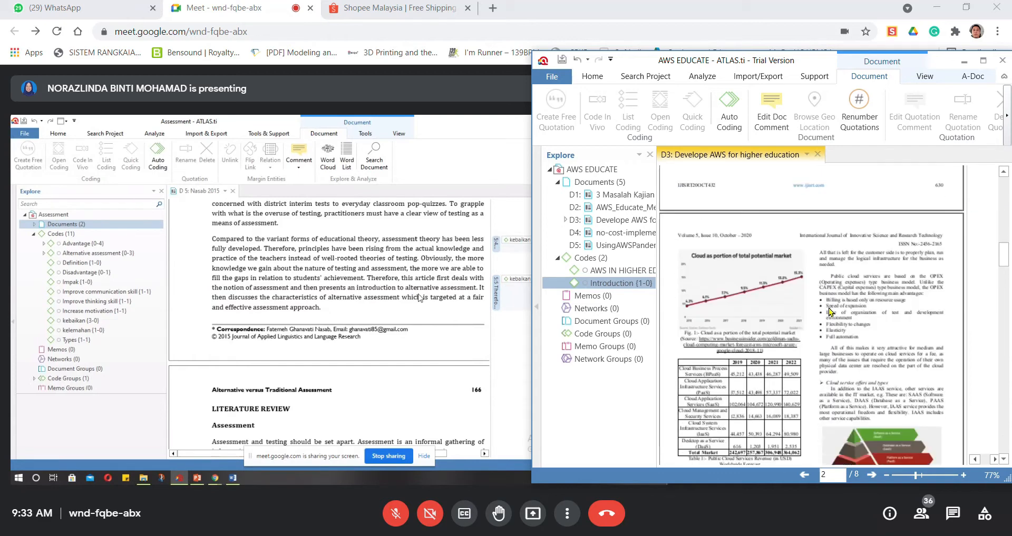
{"action": "scroll", "coordinate": [829, 312], "scroll_direction": "down", "scroll_amount": 6}
{"action": "scroll", "coordinate": [829, 312], "scroll_direction": "down", "scroll_amount": 8}
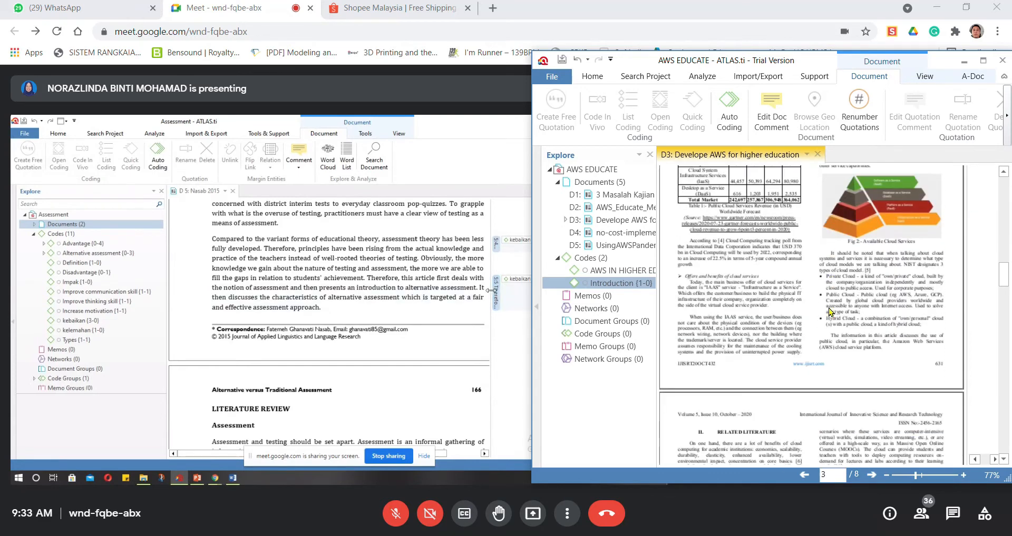
{"action": "scroll", "coordinate": [829, 312], "scroll_direction": "down", "scroll_amount": 14}
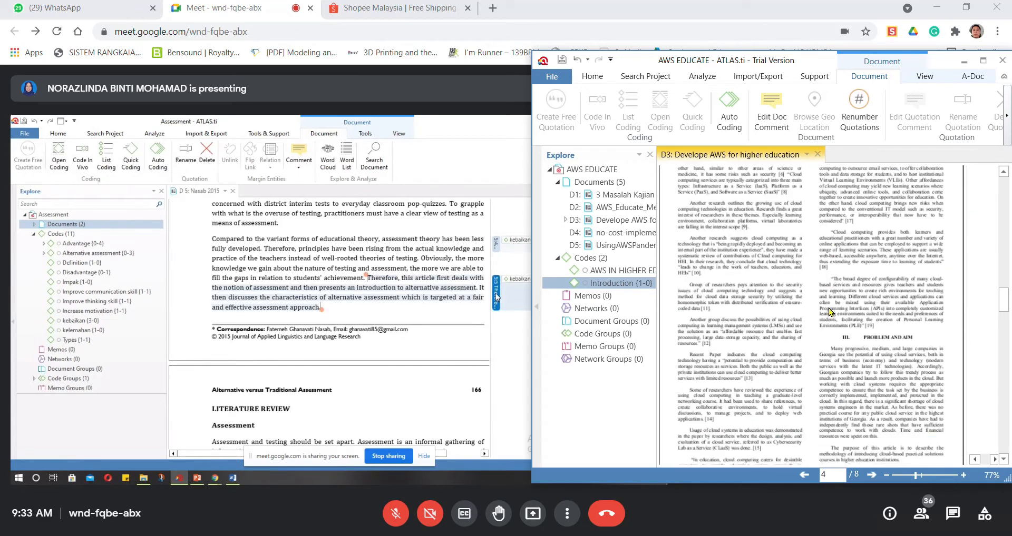
{"action": "scroll", "coordinate": [862, 293], "scroll_direction": "down", "scroll_amount": 12}
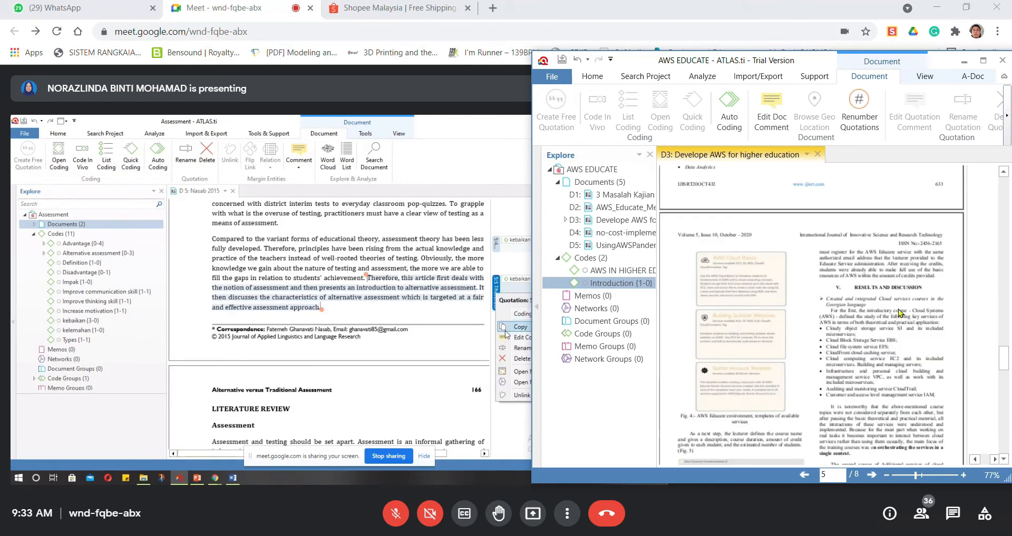
{"action": "scroll", "coordinate": [922, 325], "scroll_direction": "down", "scroll_amount": 20}
{"action": "scroll", "coordinate": [898, 313], "scroll_direction": "down", "scroll_amount": 9}
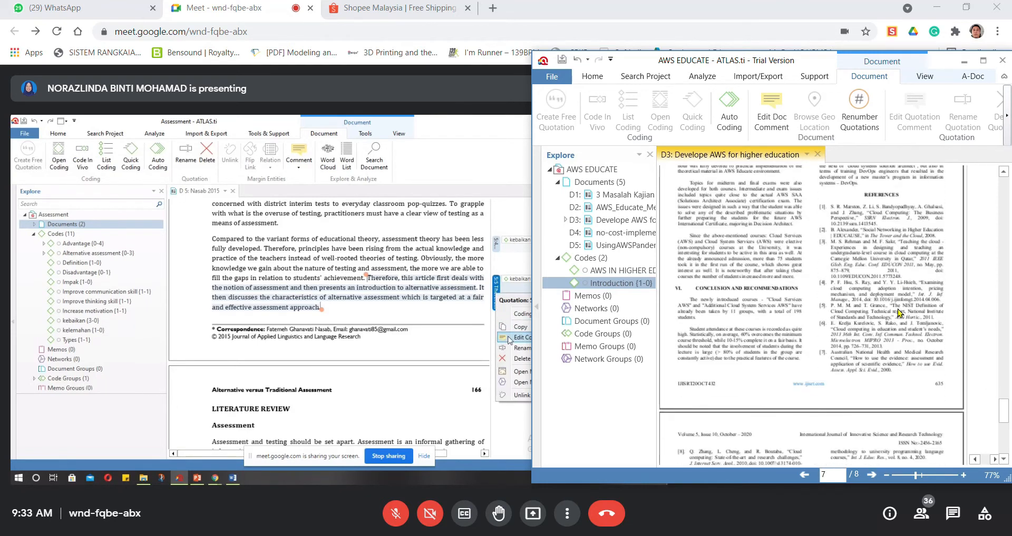
{"action": "scroll", "coordinate": [898, 313], "scroll_direction": "up", "scroll_amount": 6}
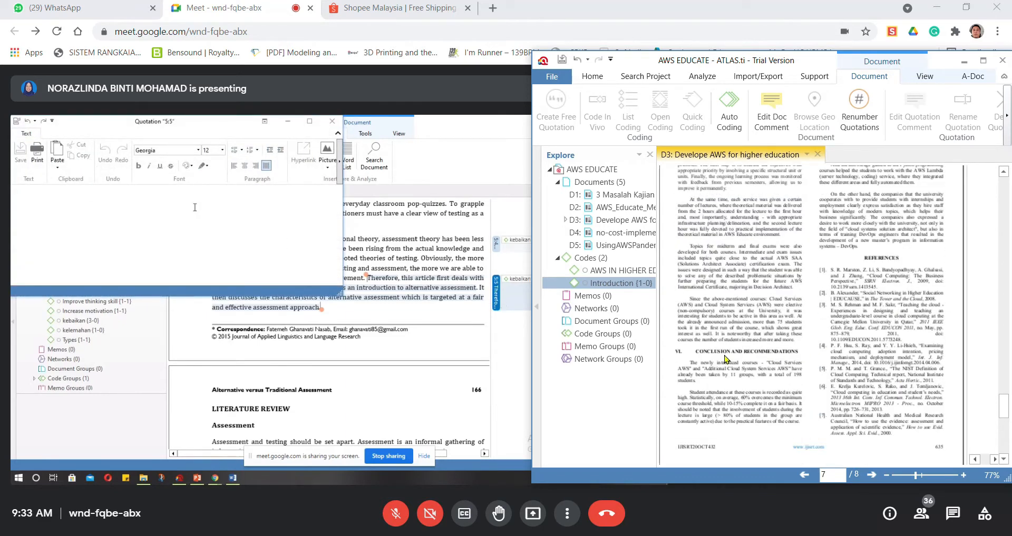
{"action": "left_click_drag", "start_coordinate": [704, 351], "coordinate": [803, 420]}
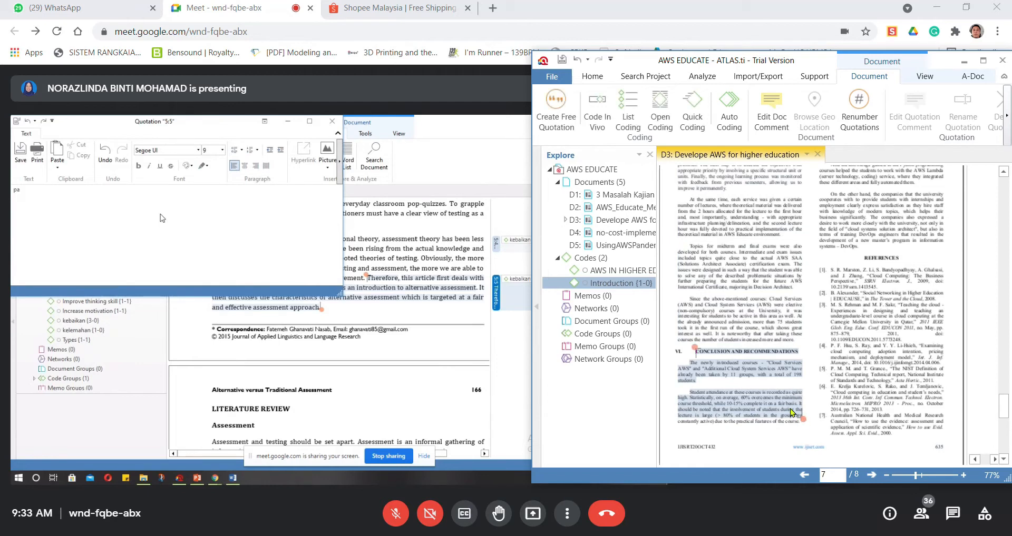
{"action": "left_click", "coordinate": [660, 110]}
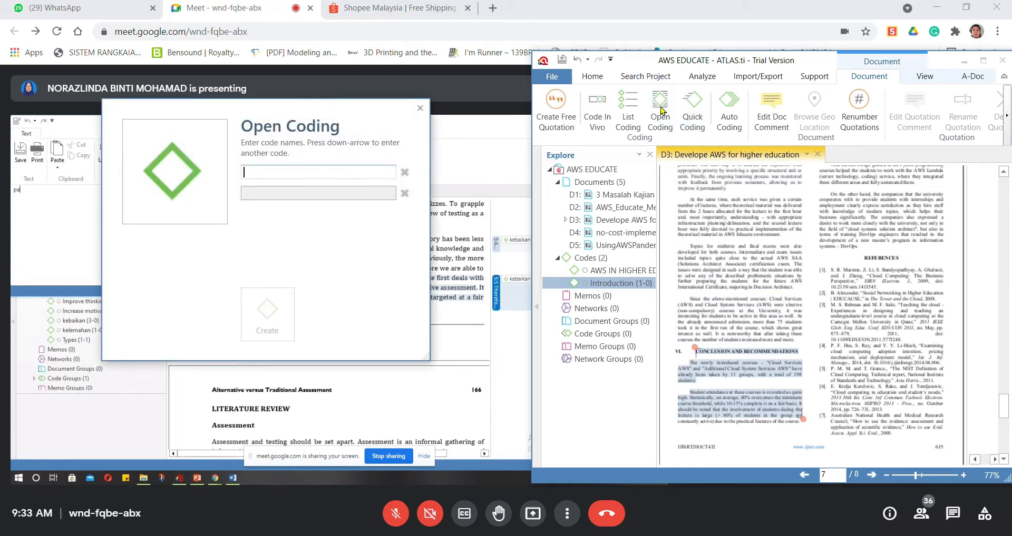
{"action": "type", "text": "Concl"}
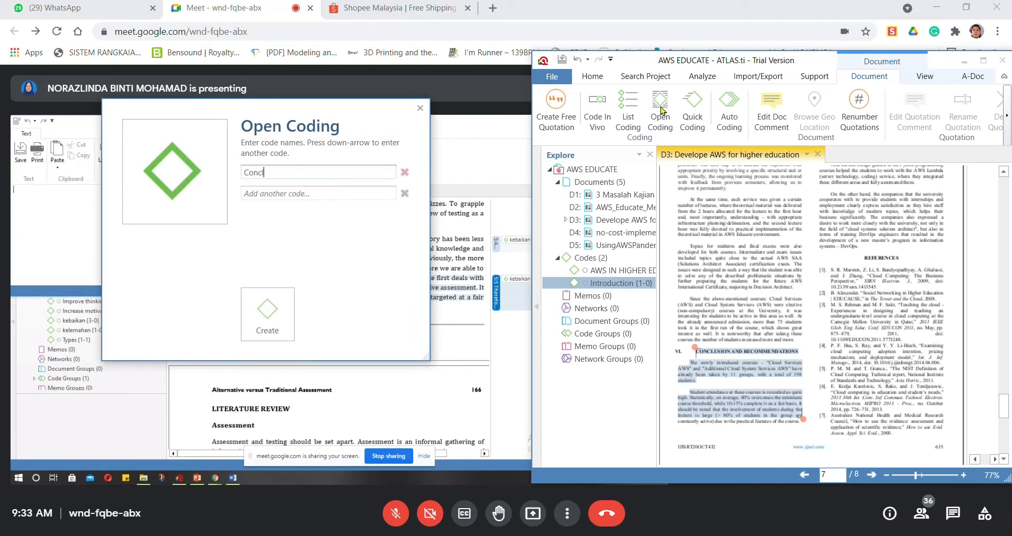
{"action": "type", "text": "usion"}
{"action": "left_click", "coordinate": [265, 314]}
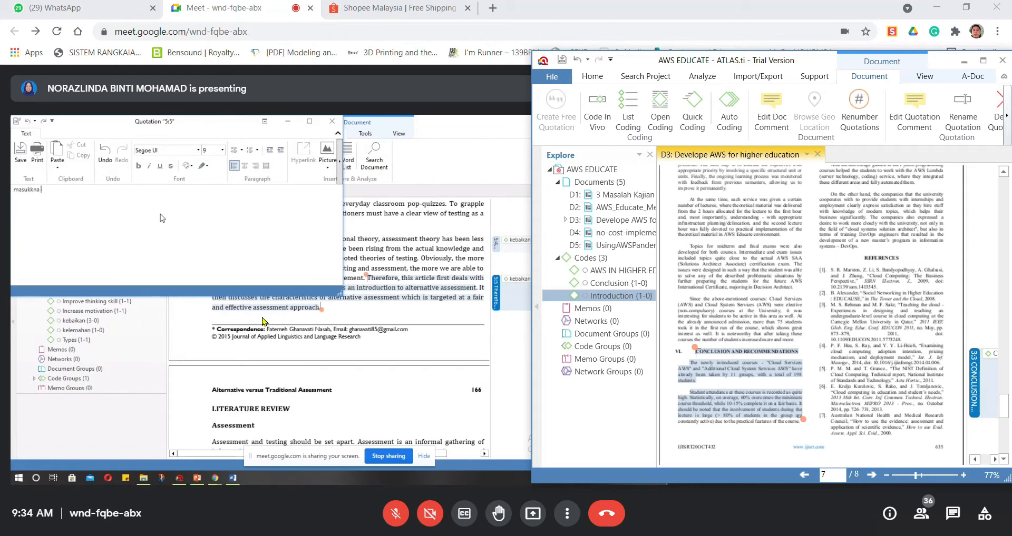
{"action": "key", "text": "BackSpace"}
{"action": "key", "text": "BackSpace"}
{"action": "key", "text": "BackSpace"}
{"action": "key", "text": "BackSpace"}
{"action": "key", "text": "BackSpace"}
{"action": "key", "text": "BackSpace"}
{"action": "key", "text": "BackSpace"}
{"action": "key", "text": "BackSpace"}
{"action": "left_click", "coordinate": [331, 122]}
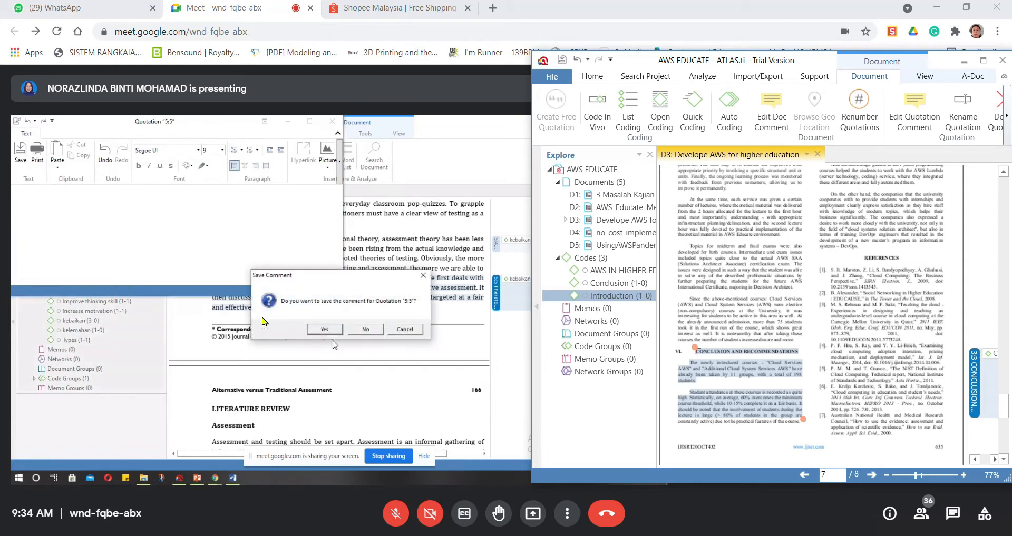
{"action": "left_click", "coordinate": [375, 330]}
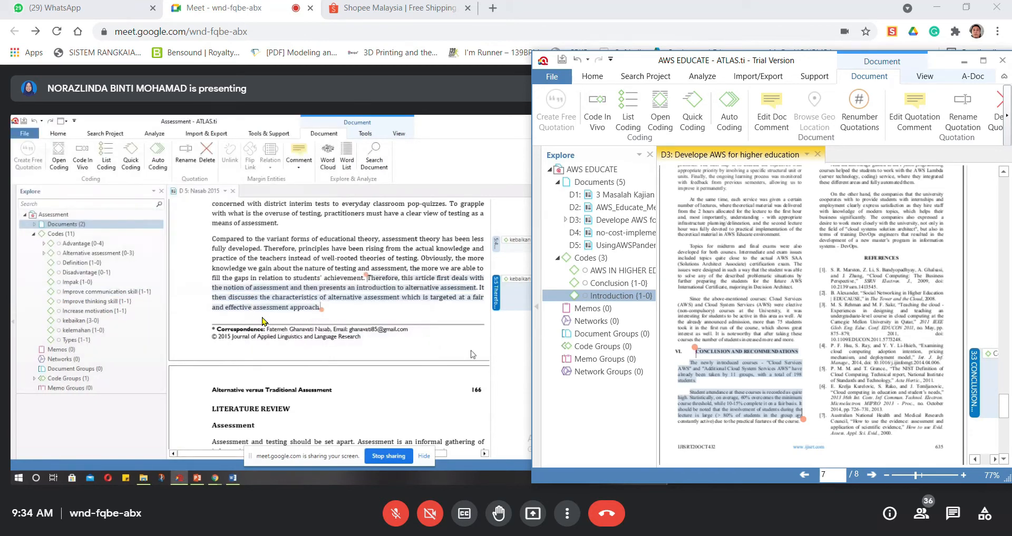
Step: Open the comment editor of the Conclusion quotation in D3 and close it without writing a comment
{"action": "double_click", "coordinate": [989, 386]}
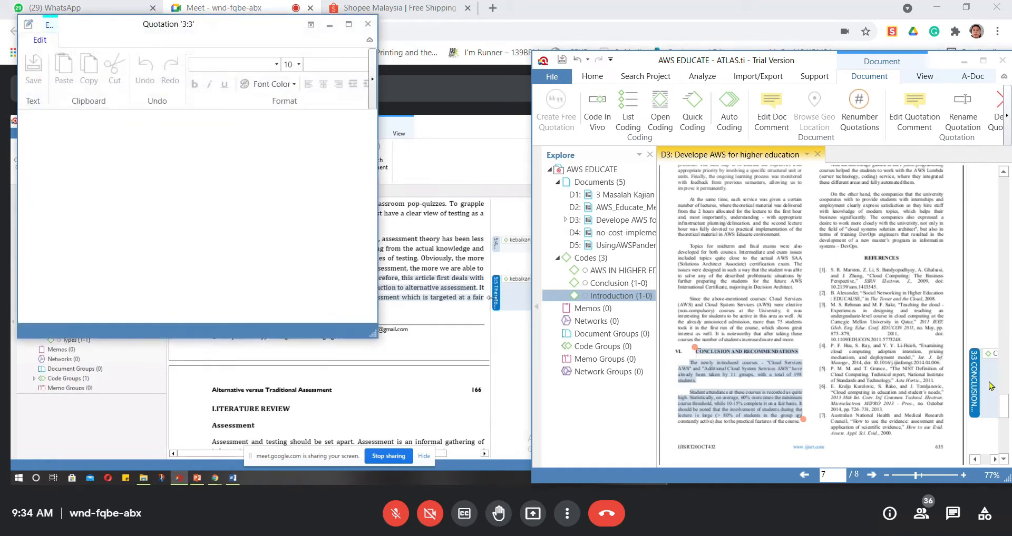
{"action": "left_click", "coordinate": [368, 24]}
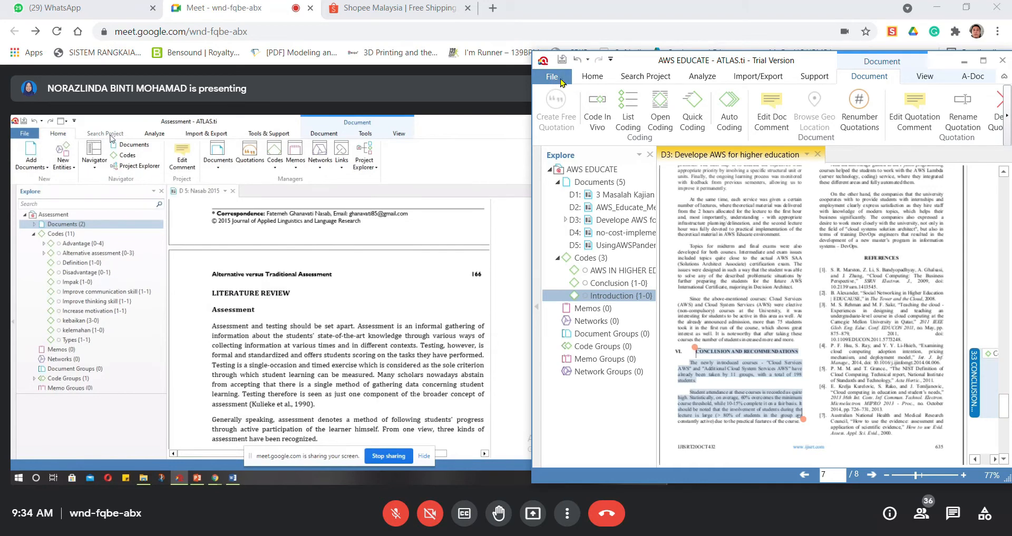
Step: Search all entity types in the project for "aws educate in education", widening the AWS EDUCATE window as needed
{"action": "left_click", "coordinate": [646, 76]}
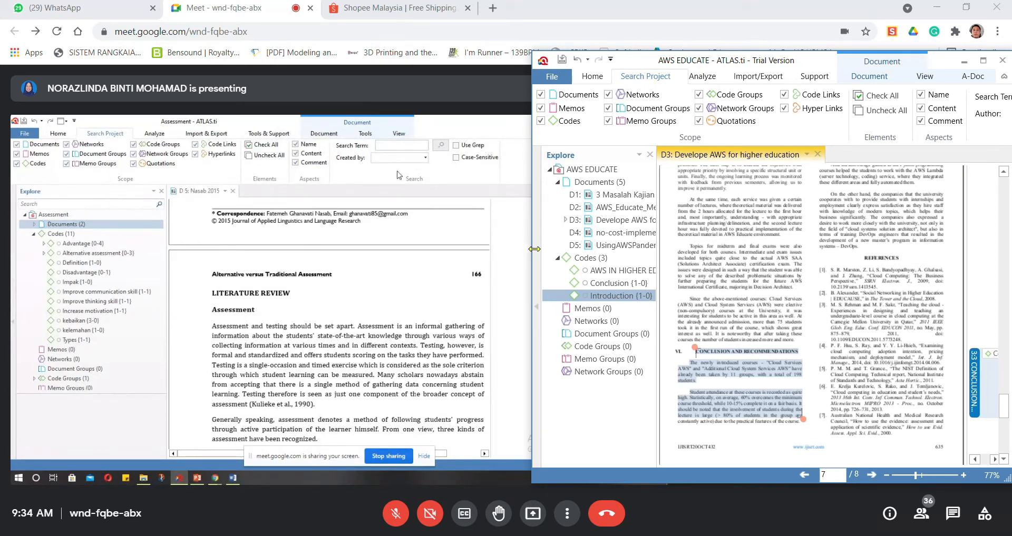
{"action": "left_click_drag", "start_coordinate": [534, 248], "coordinate": [479, 247]}
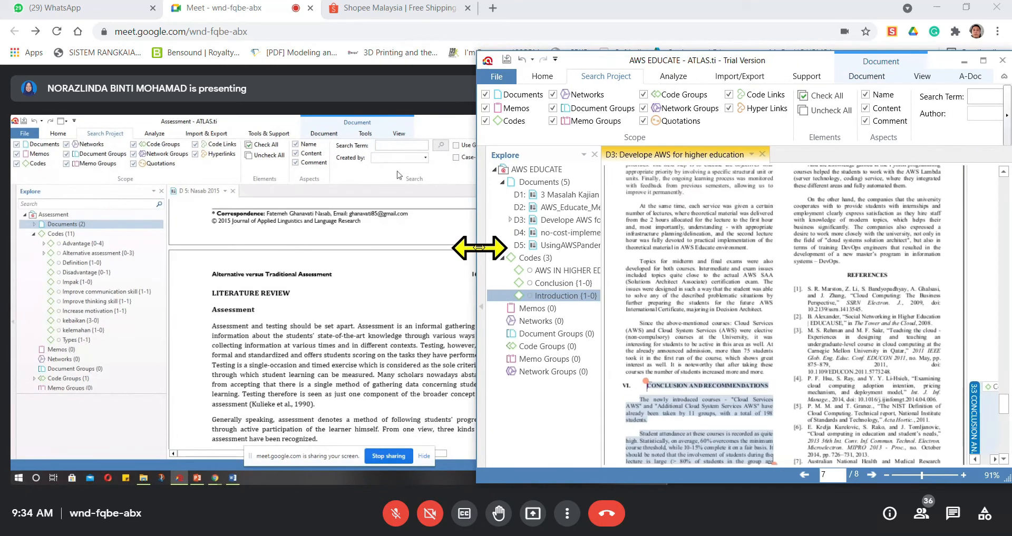
{"action": "left_click", "coordinate": [984, 100]}
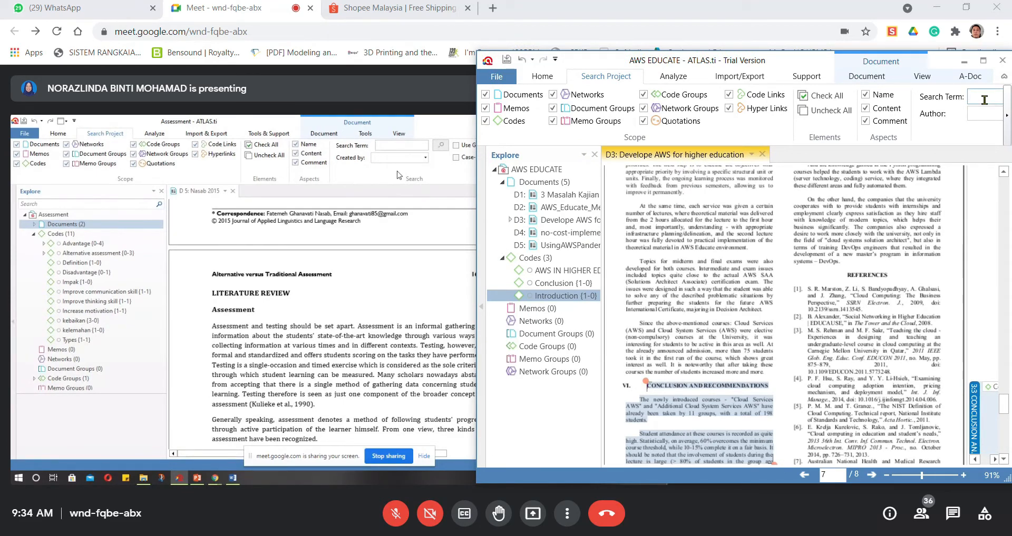
{"action": "type", "text": "aws"}
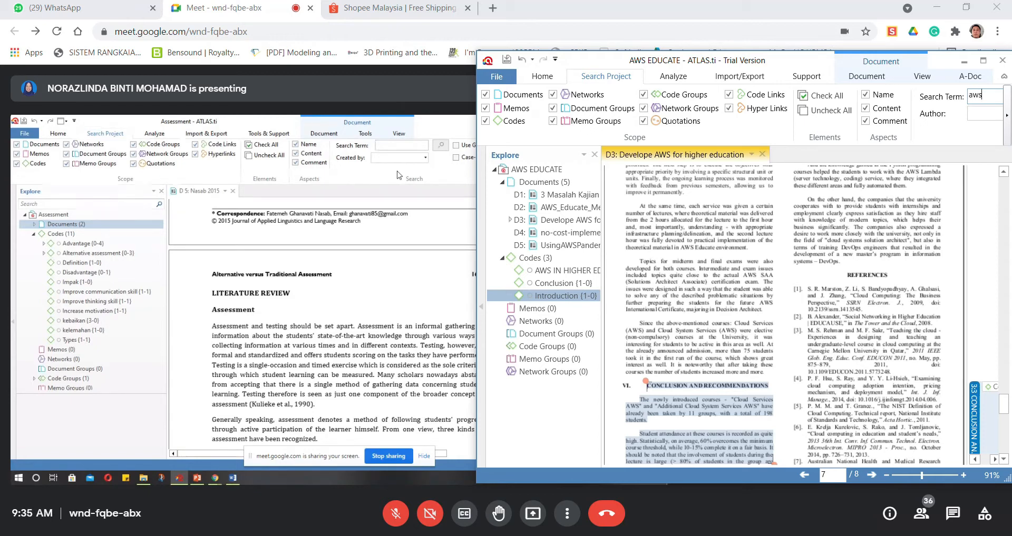
{"action": "type", "text": " educate"}
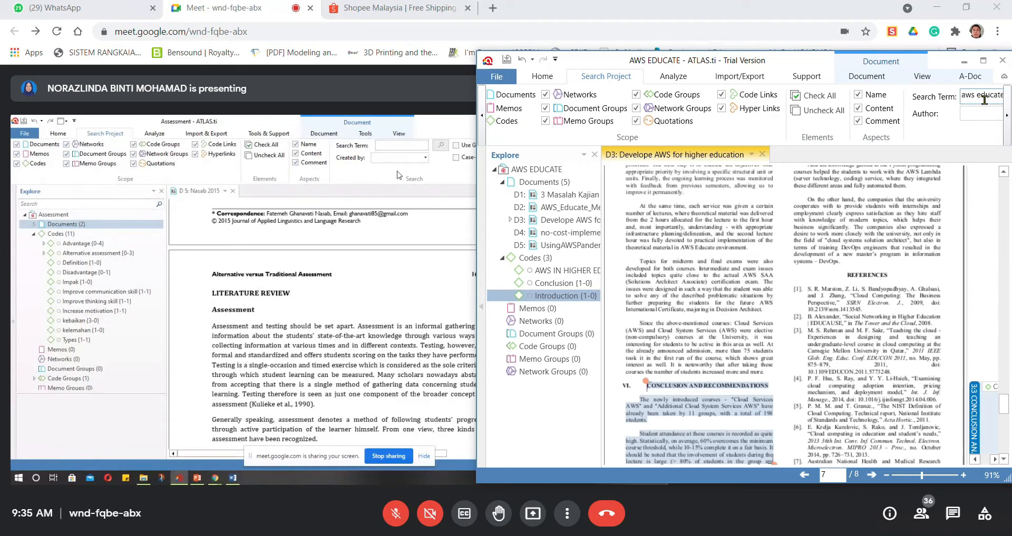
{"action": "type", "text": " in educati"}
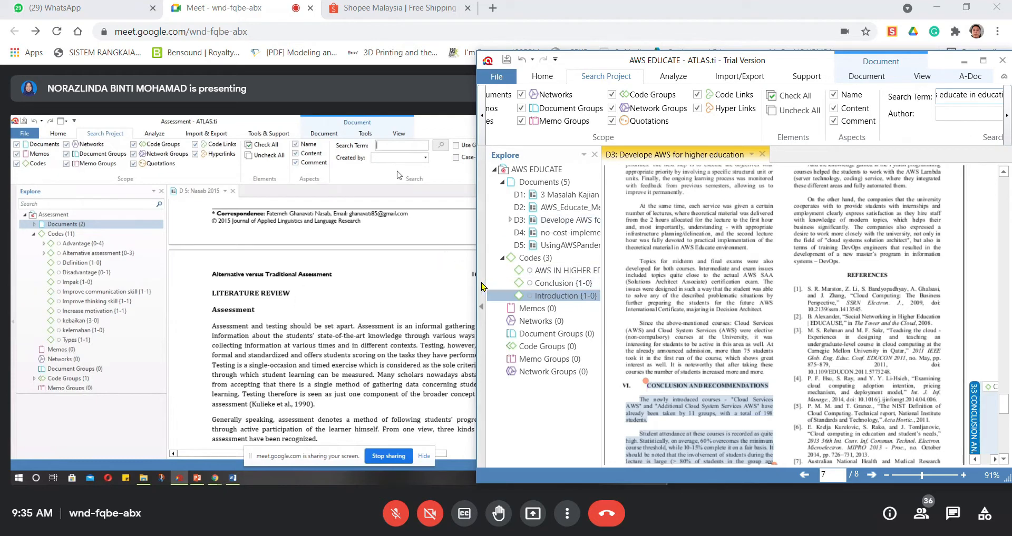
{"action": "left_click_drag", "start_coordinate": [476, 283], "coordinate": [426, 283]}
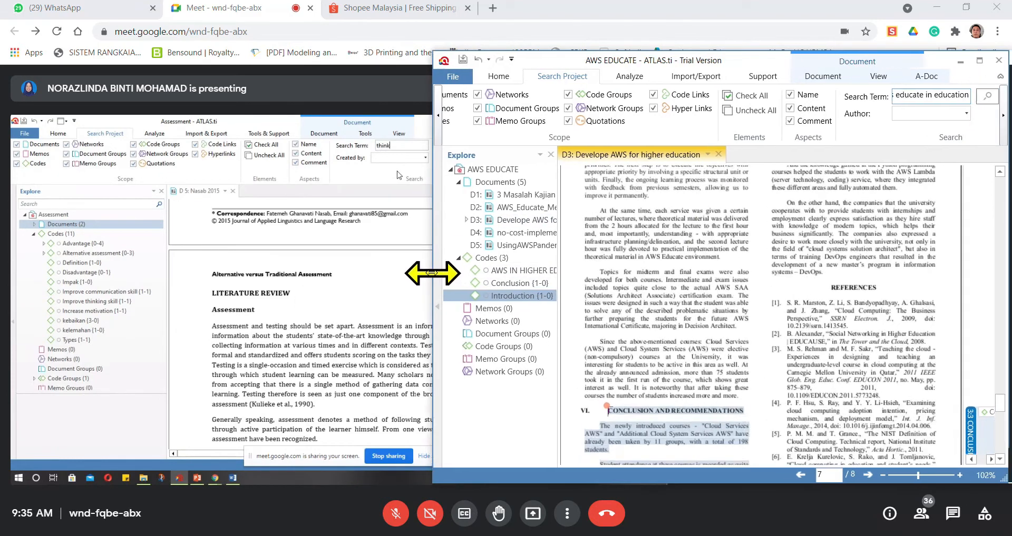
{"action": "left_click", "coordinate": [986, 99]}
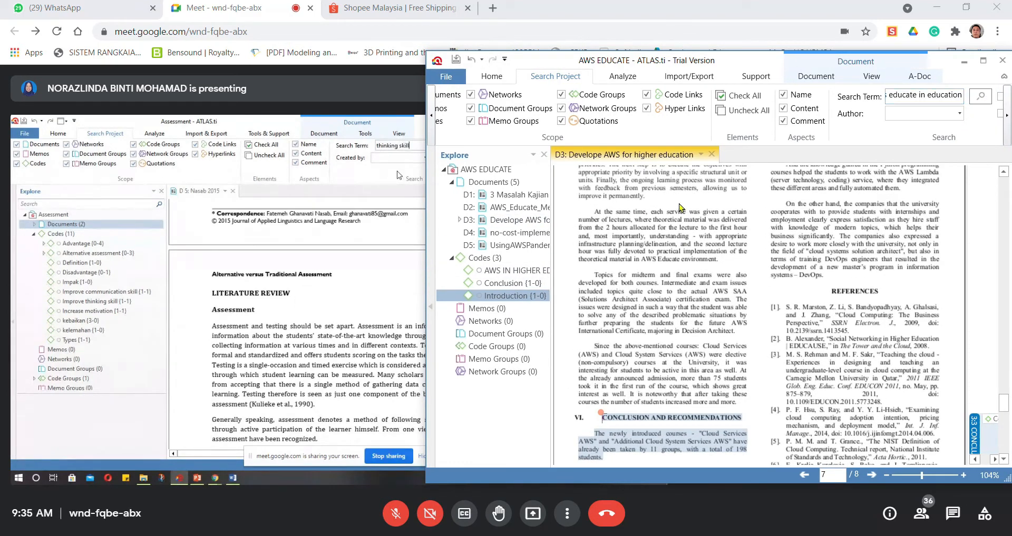
Step: Place the Text Search Result window over the AWS EDUCATE window and narrow both to uncover the shared demonstration
{"action": "left_click_drag", "start_coordinate": [330, 43], "coordinate": [781, 168]}
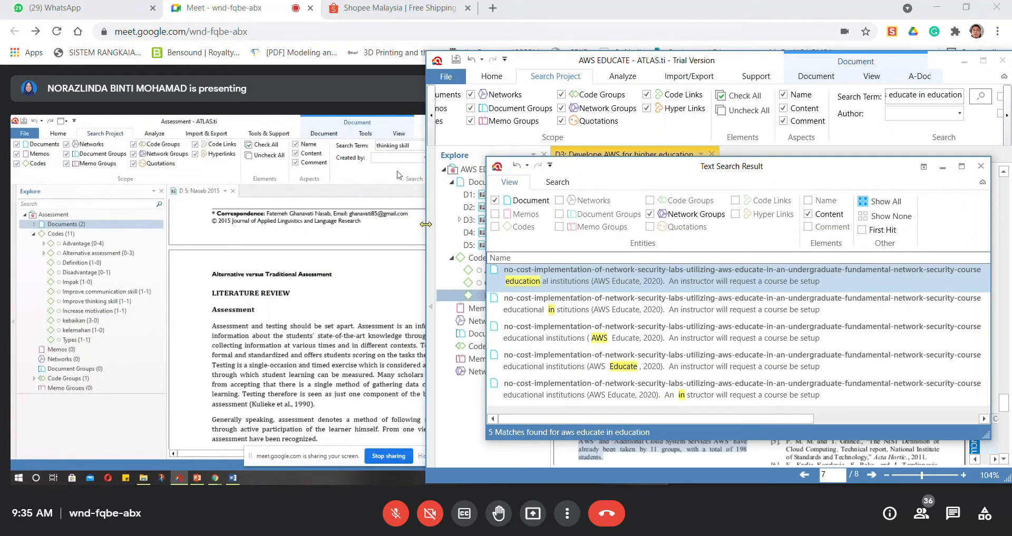
{"action": "left_click_drag", "start_coordinate": [427, 225], "coordinate": [483, 225]}
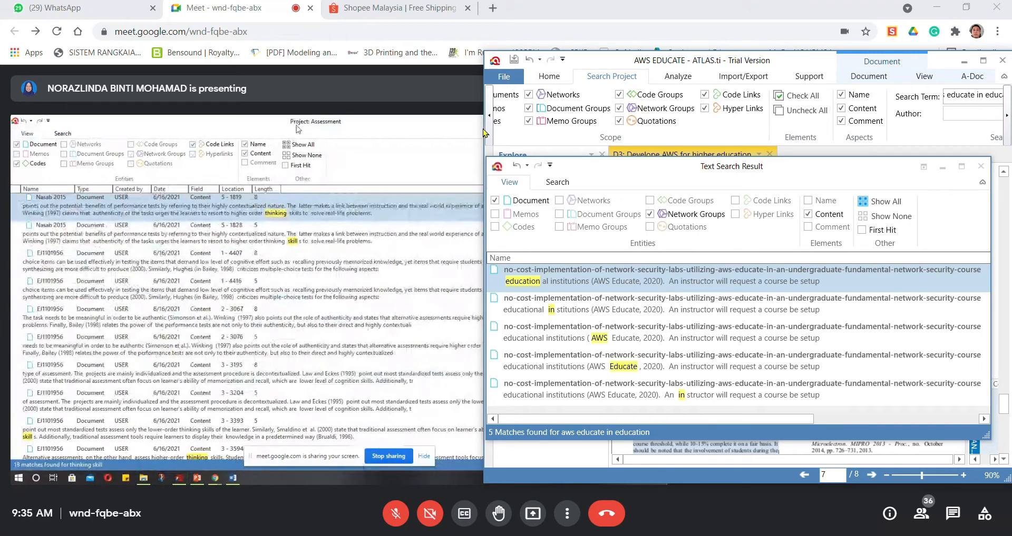
{"action": "left_click_drag", "start_coordinate": [484, 132], "coordinate": [494, 133]}
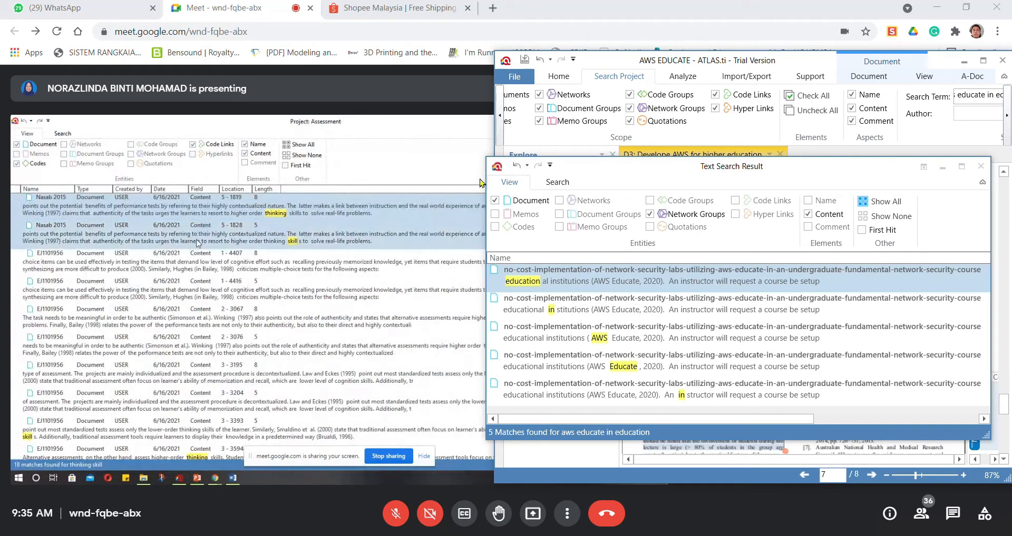
{"action": "left_click_drag", "start_coordinate": [487, 181], "coordinate": [500, 181]}
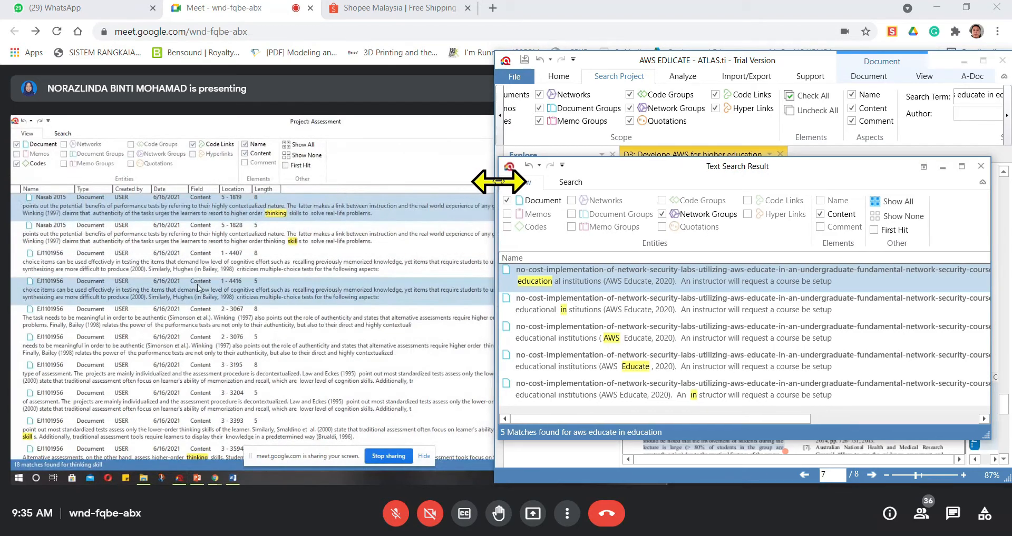
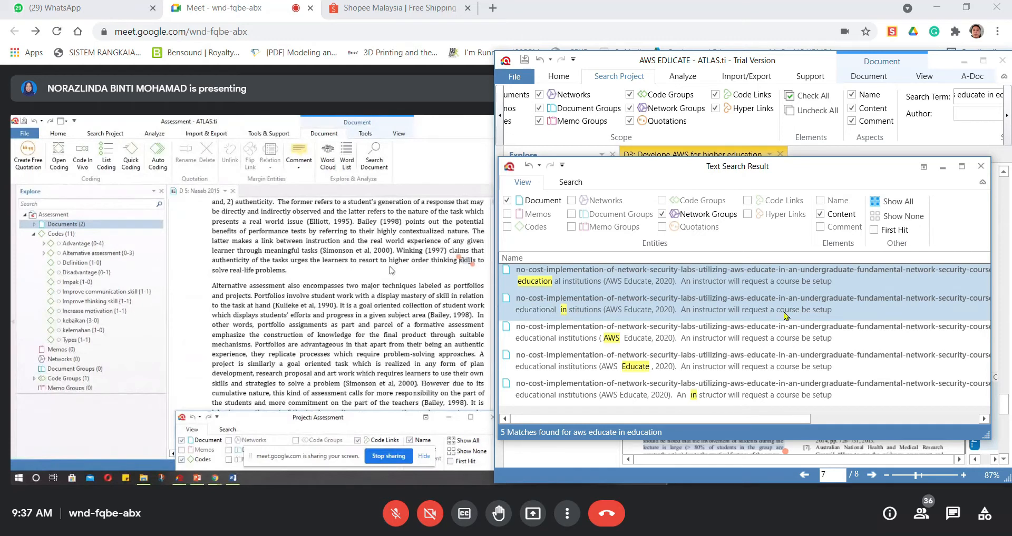
Step: Open the third hit, highlighting "AWS", then close the search results and document D3
{"action": "left_click", "coordinate": [781, 338]}
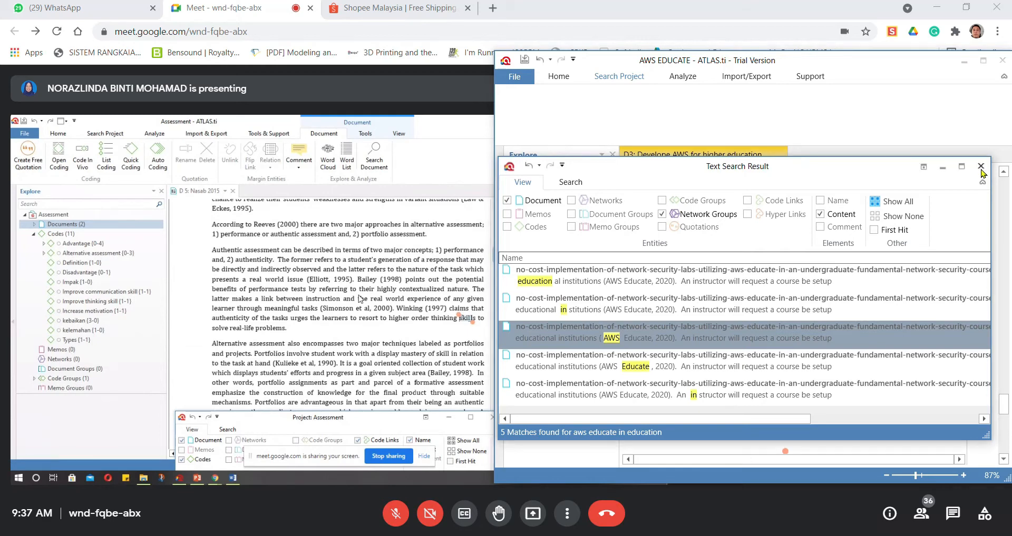
{"action": "left_click", "coordinate": [980, 166]}
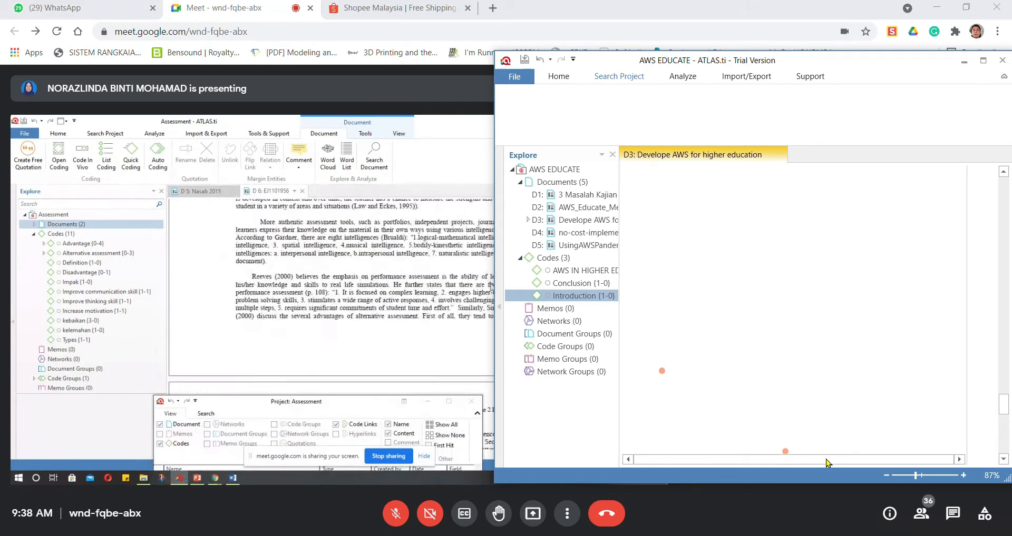
{"action": "left_click", "coordinate": [780, 154]}
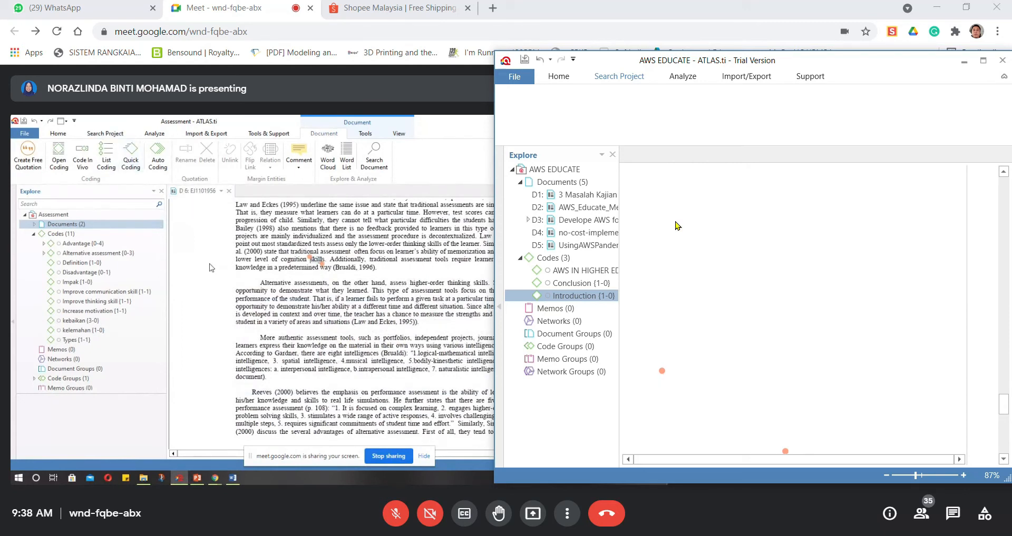
Step: Open document D1, 3 Masalah Kajian dan Pernyataan masalah, in a narrower project window and show its document commands
{"action": "left_click", "coordinate": [559, 78]}
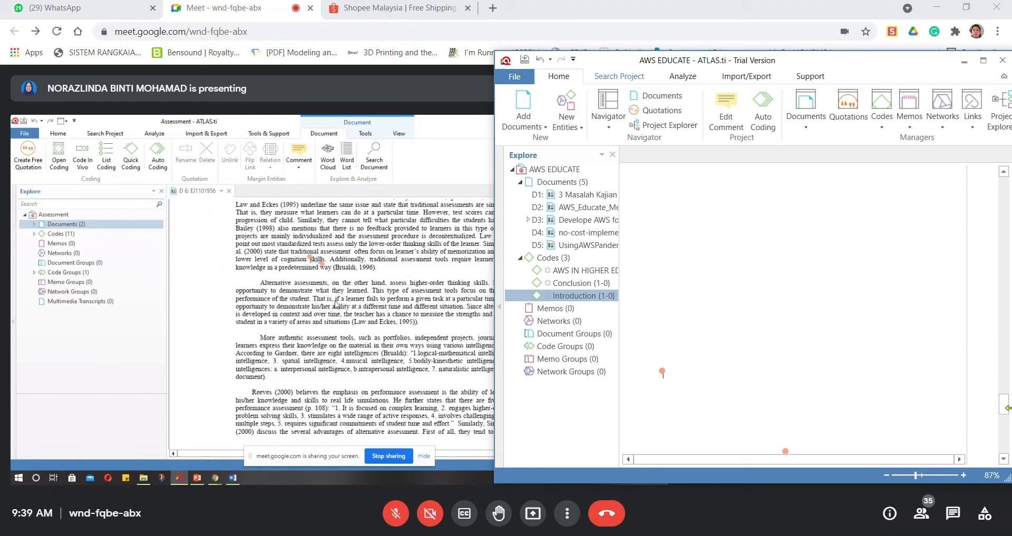
{"action": "left_click_drag", "start_coordinate": [1001, 407], "coordinate": [990, 192]}
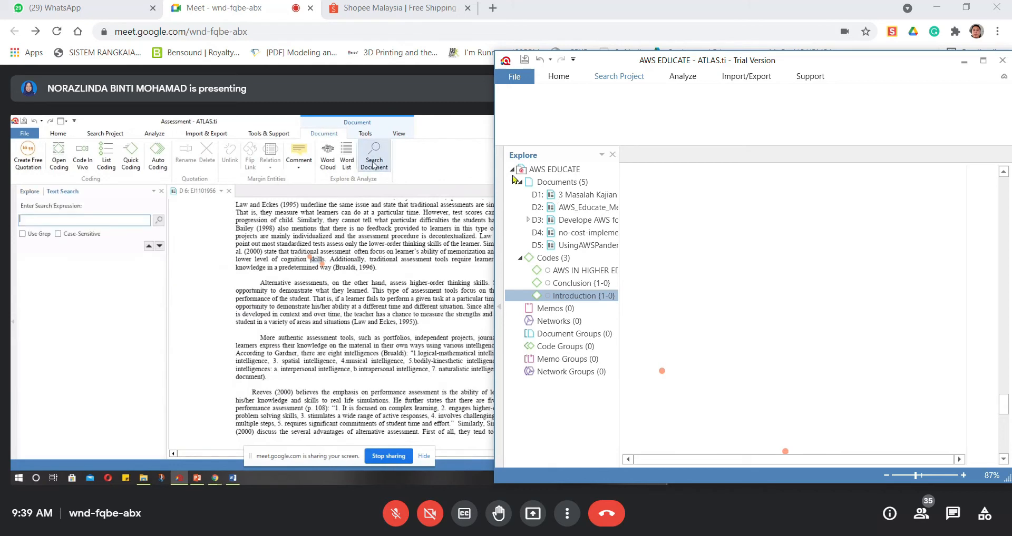
{"action": "left_click_drag", "start_coordinate": [494, 190], "coordinate": [558, 195]}
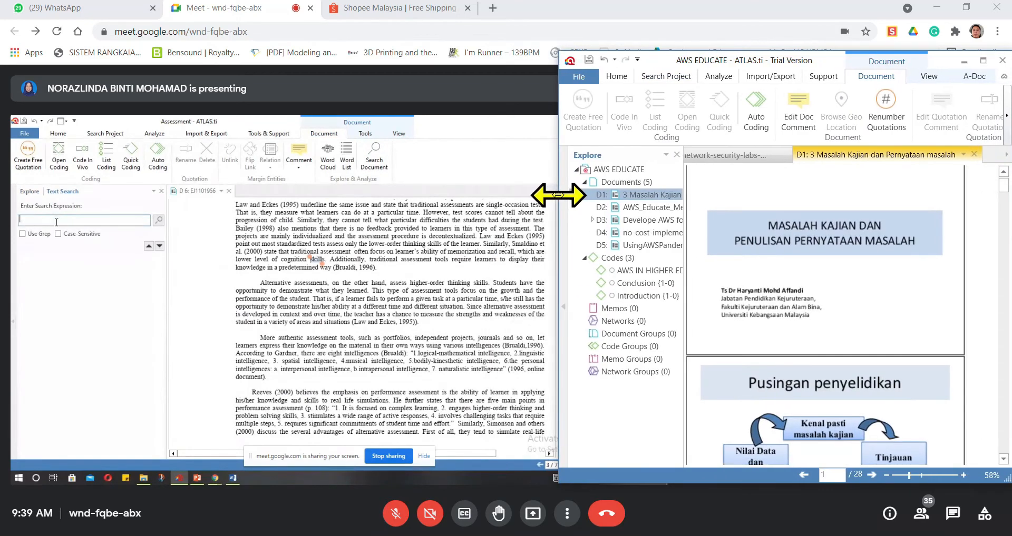
{"action": "scroll", "coordinate": [800, 263], "scroll_direction": "up", "scroll_amount": 1}
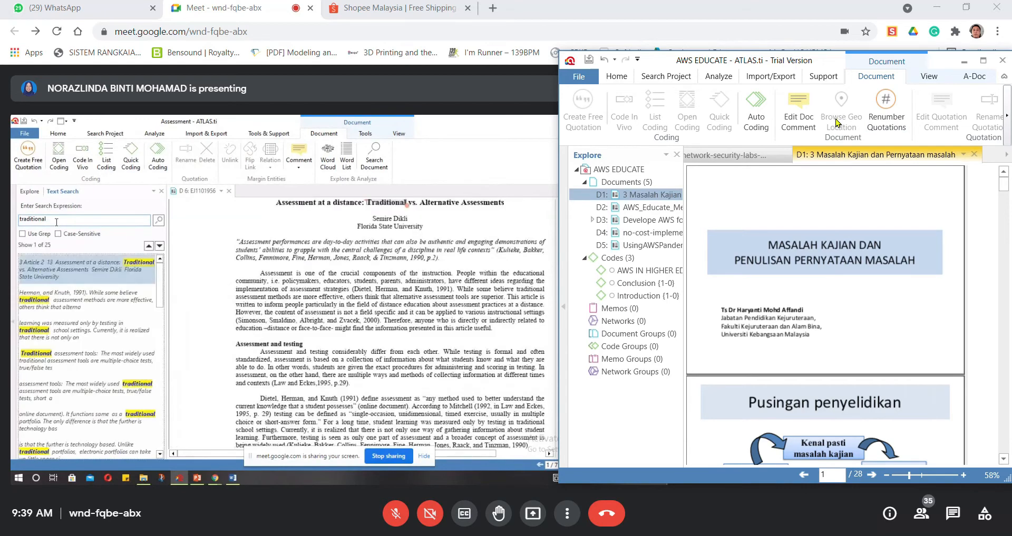
{"action": "left_click", "coordinate": [619, 81]}
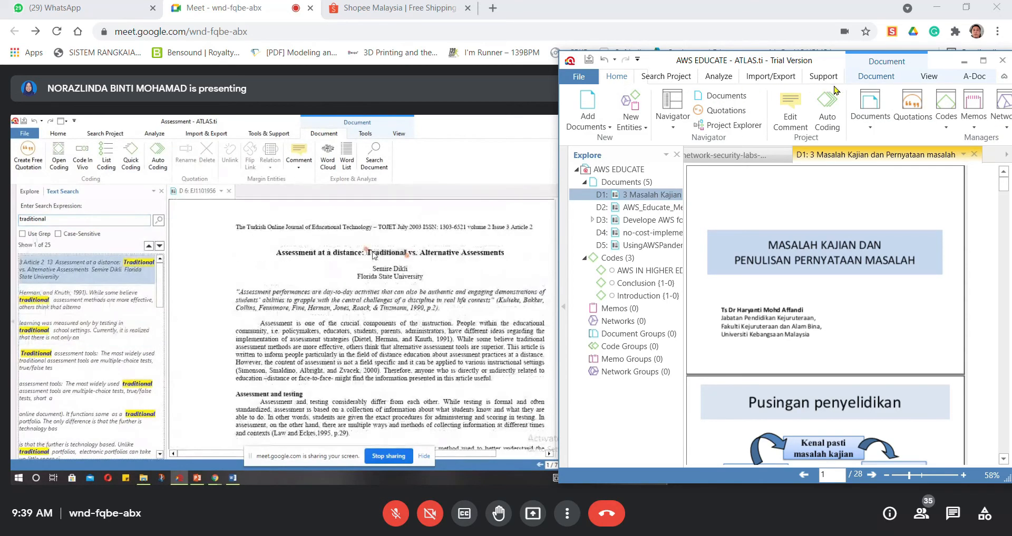
{"action": "left_click", "coordinate": [881, 82]}
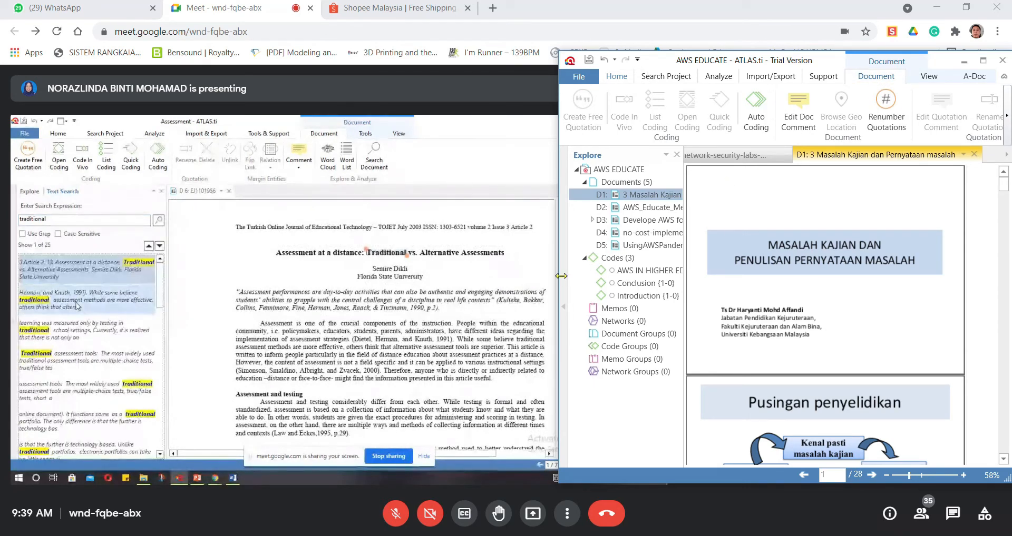
Step: Widen the AWS EDUCATE window and search the text of document D1 for "aws educate"
{"action": "left_click_drag", "start_coordinate": [555, 266], "coordinate": [417, 267]}
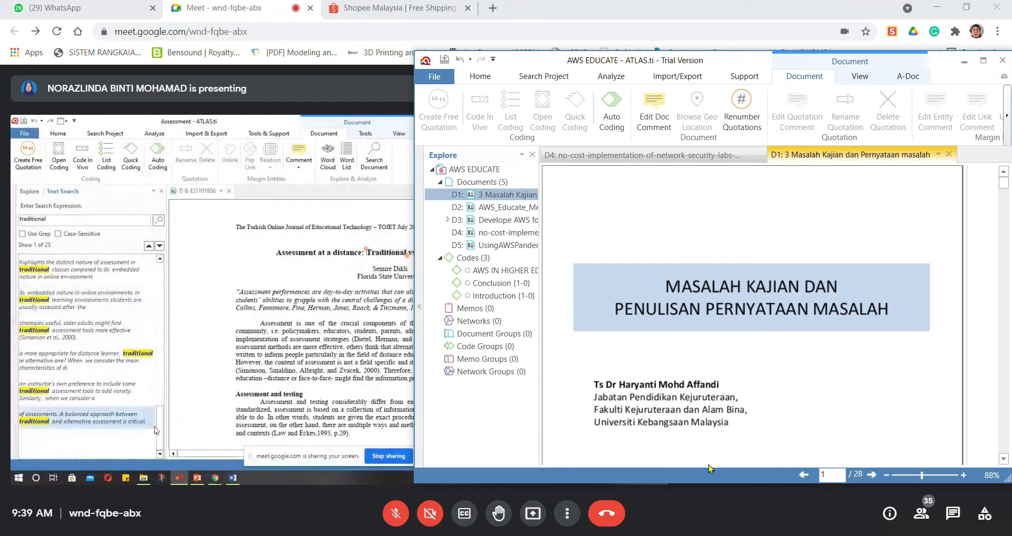
{"action": "left_click_drag", "start_coordinate": [414, 272], "coordinate": [150, 276]}
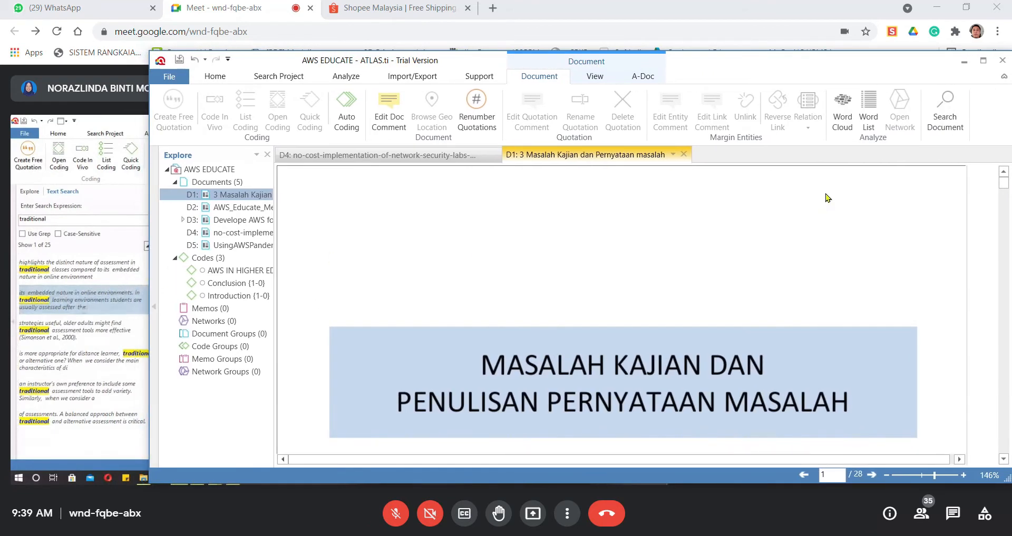
{"action": "left_click", "coordinate": [948, 108]}
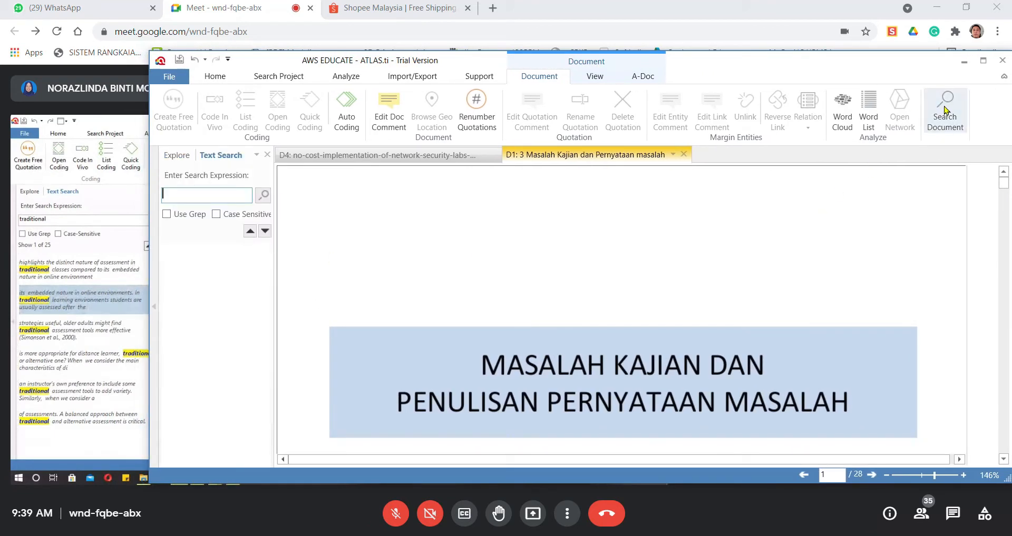
{"action": "type", "text": "aws "}
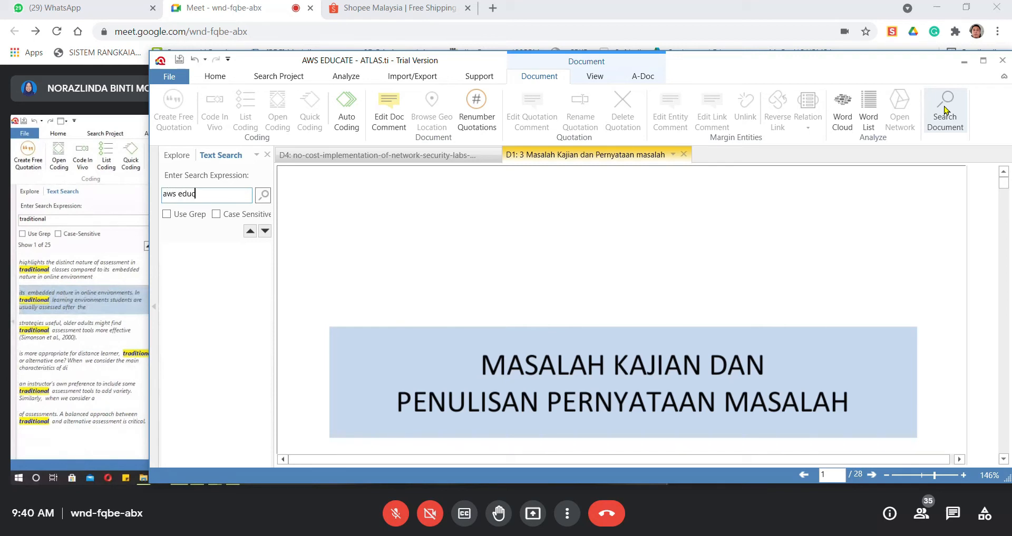
{"action": "type", "text": "educate"}
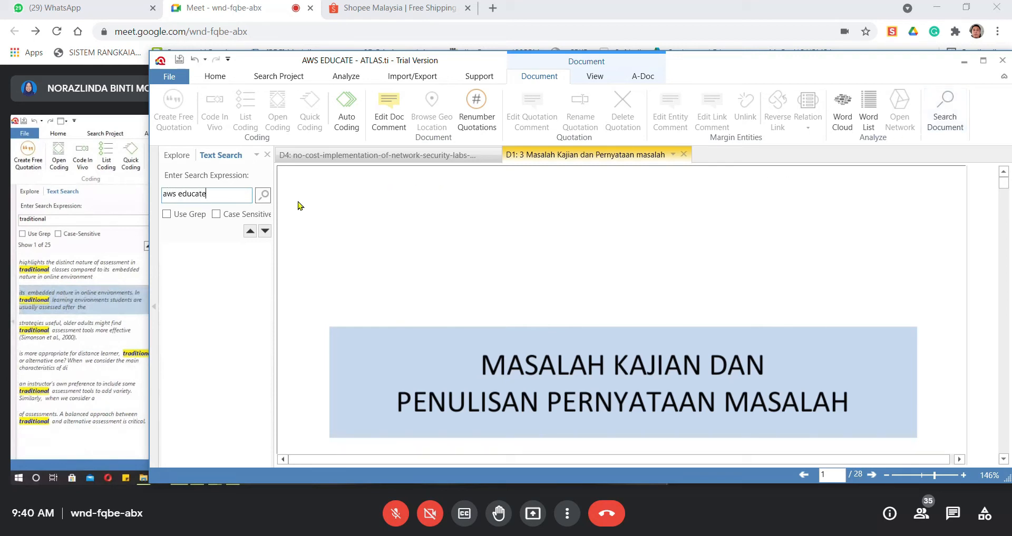
{"action": "left_click", "coordinate": [264, 197]}
Step: Narrow the project window, look through the first pages of D1 and close the text search
{"action": "left_click_drag", "start_coordinate": [152, 283], "coordinate": [564, 314]}
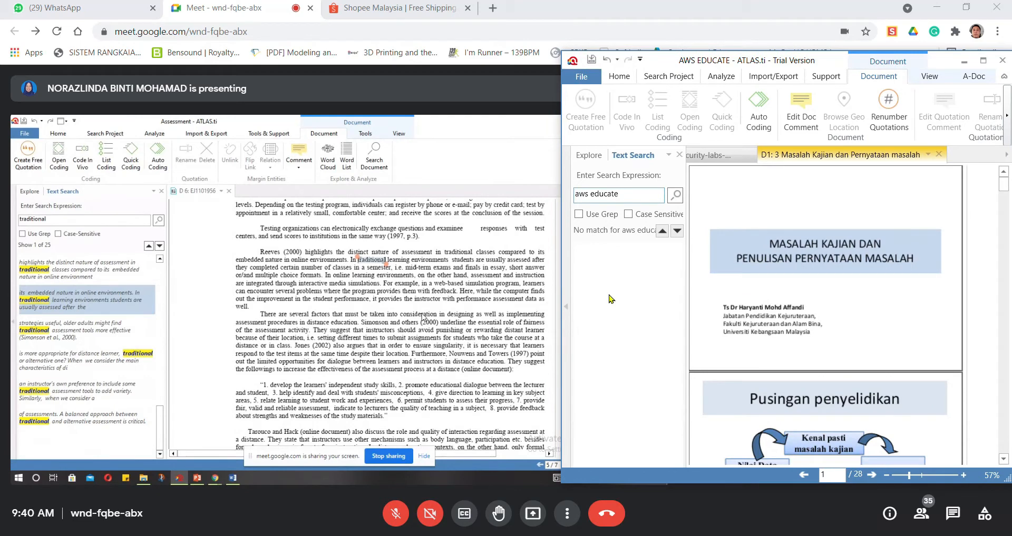
{"action": "scroll", "coordinate": [814, 294], "scroll_direction": "down", "scroll_amount": 4}
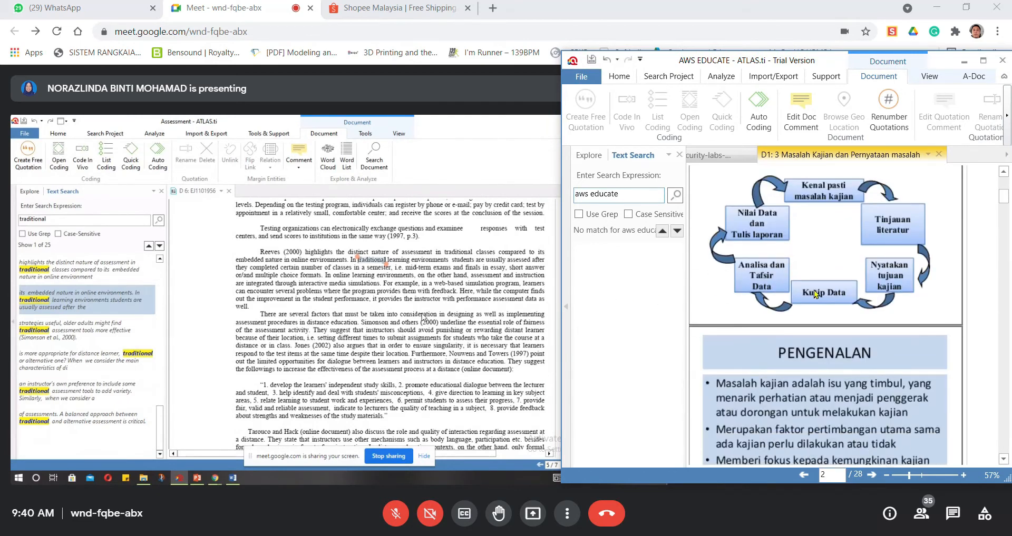
{"action": "scroll", "coordinate": [814, 294], "scroll_direction": "down", "scroll_amount": 3}
{"action": "scroll", "coordinate": [815, 294], "scroll_direction": "up", "scroll_amount": 6}
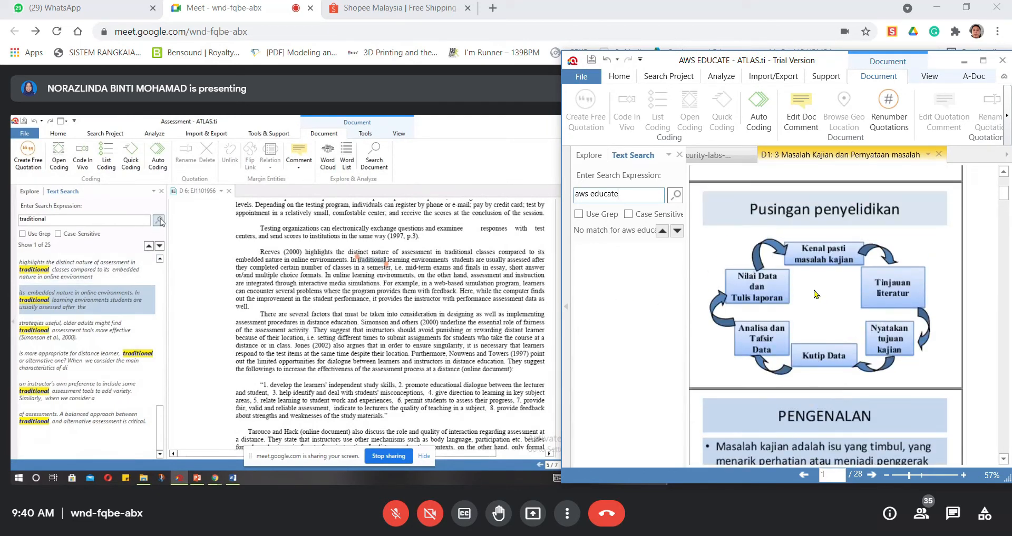
{"action": "left_click", "coordinate": [680, 155]}
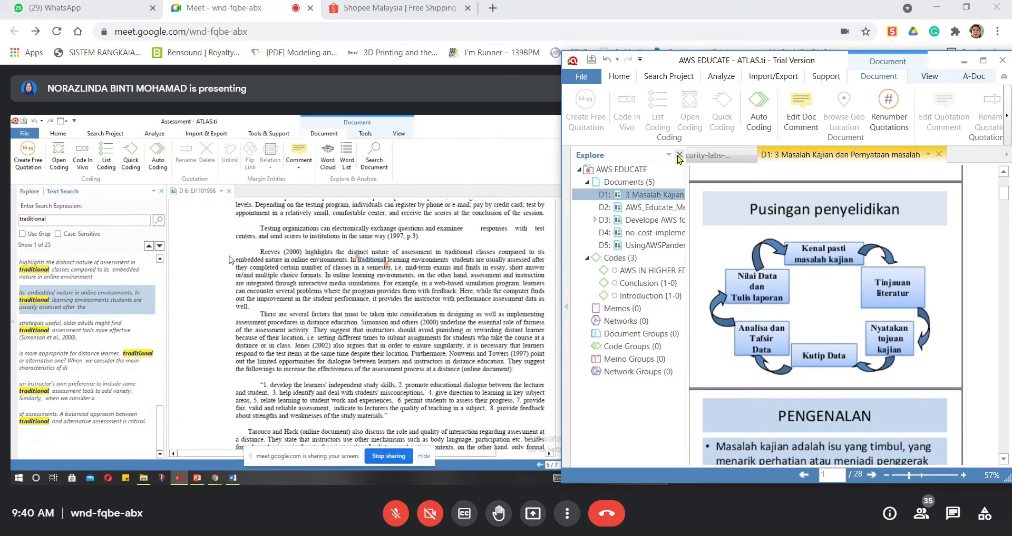
Step: Delete document D1, 3 Masalah Kajian dan Pernyataan masalah, from the AWS EDUCATE project
{"action": "right_click", "coordinate": [619, 196]}
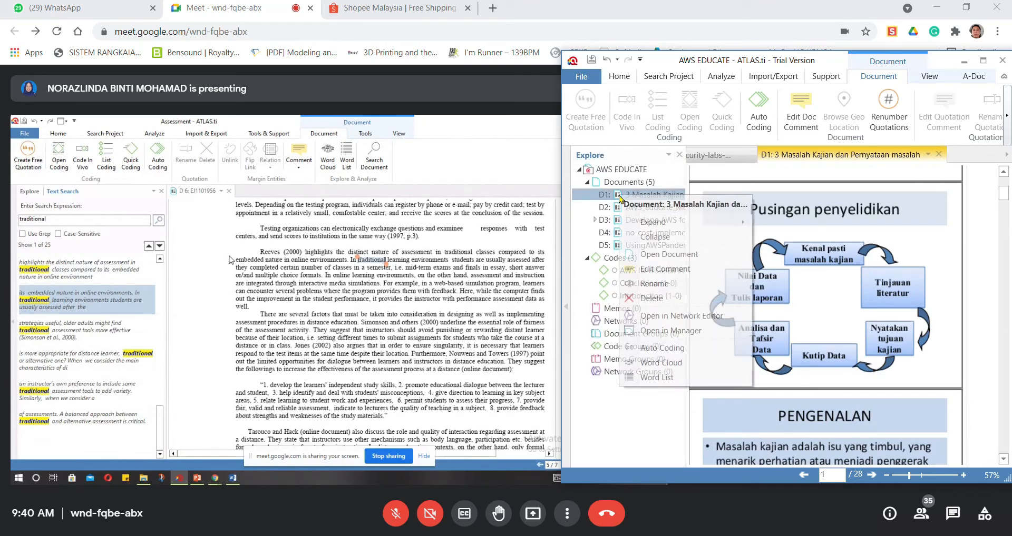
{"action": "left_click", "coordinate": [653, 299]}
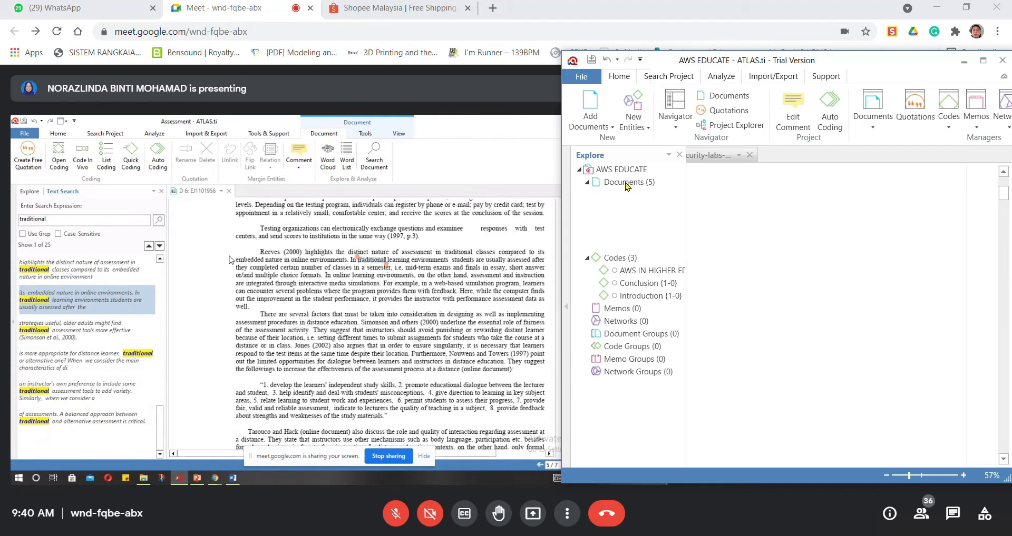
{"action": "left_click", "coordinate": [560, 290]}
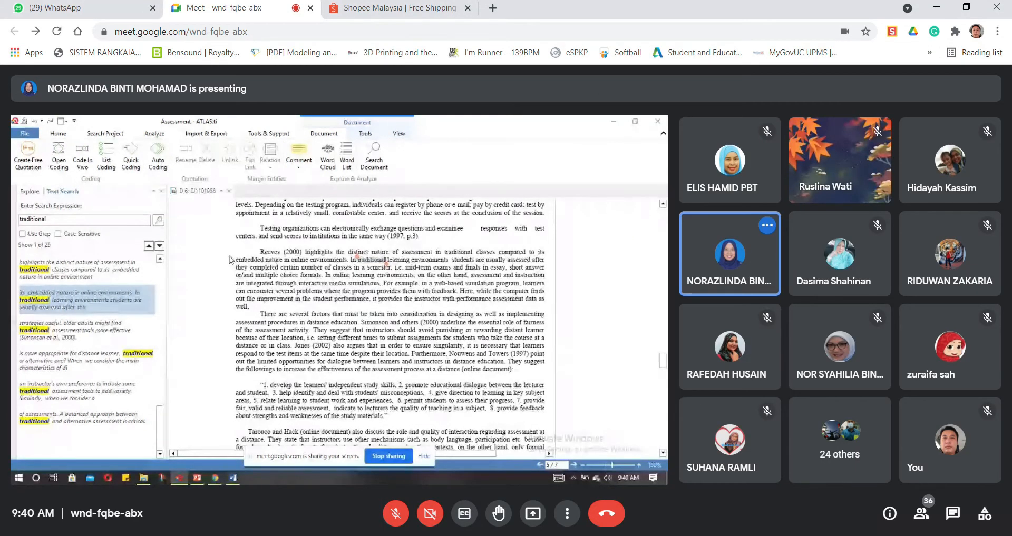
{"action": "key", "text": "alt+Tab"}
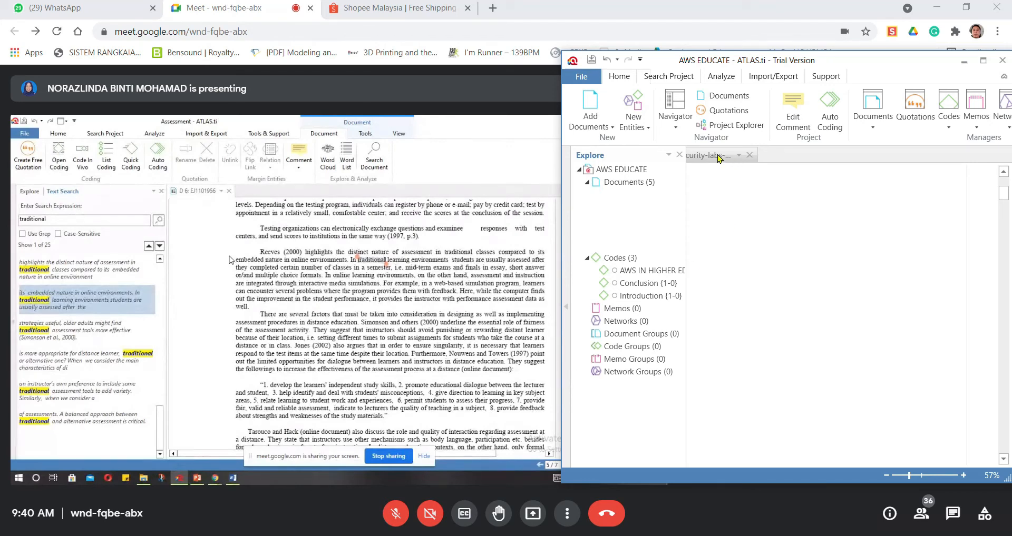
Step: Close the remaining open document and enlarge the AWS EDUCATE project window
{"action": "left_click", "coordinate": [749, 155]}
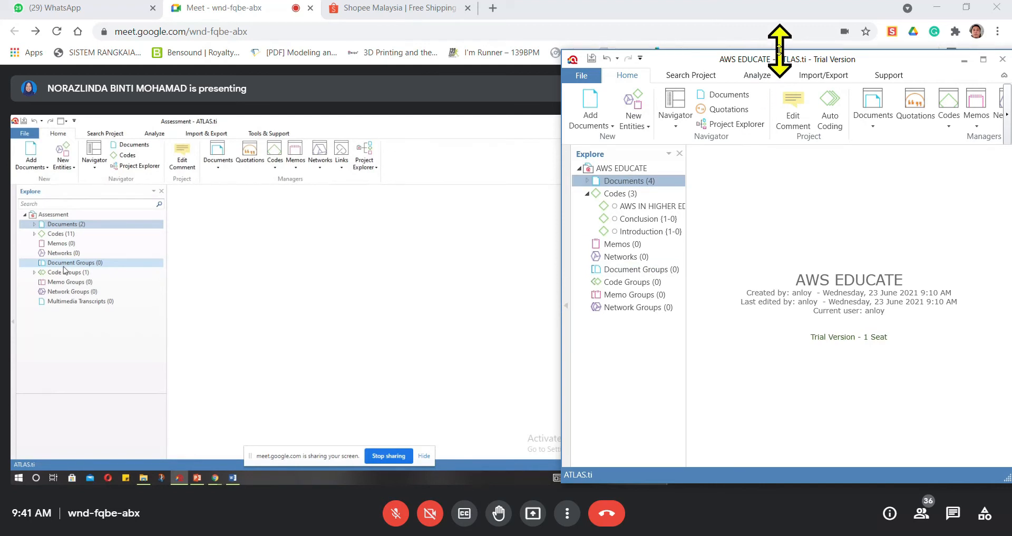
{"action": "left_click_drag", "start_coordinate": [770, 51], "coordinate": [770, 0]}
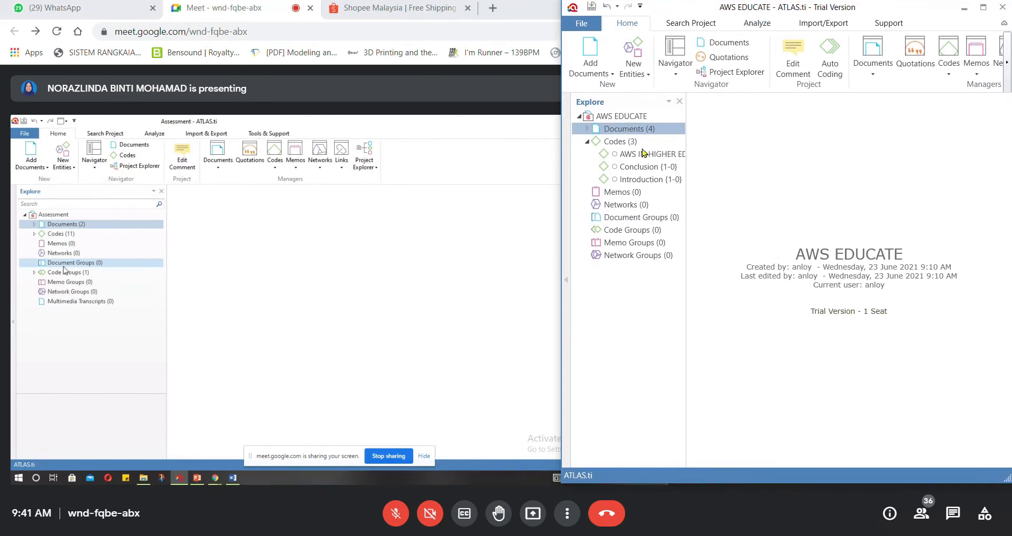
{"action": "left_click_drag", "start_coordinate": [562, 245], "coordinate": [452, 225]}
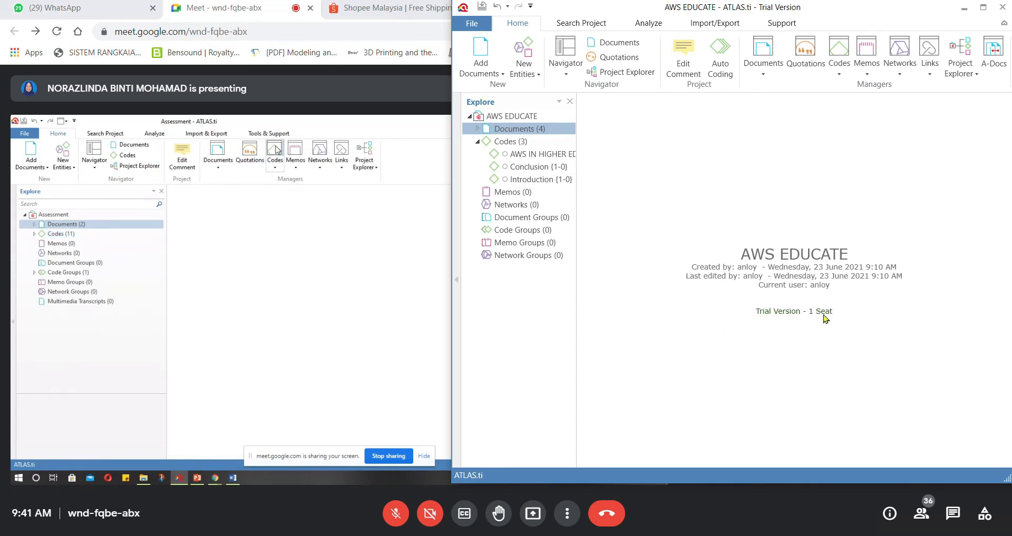
Step: Open the Code Manager as a separate window and narrow the project window to uncover the shared demonstration
{"action": "left_click", "coordinate": [838, 55]}
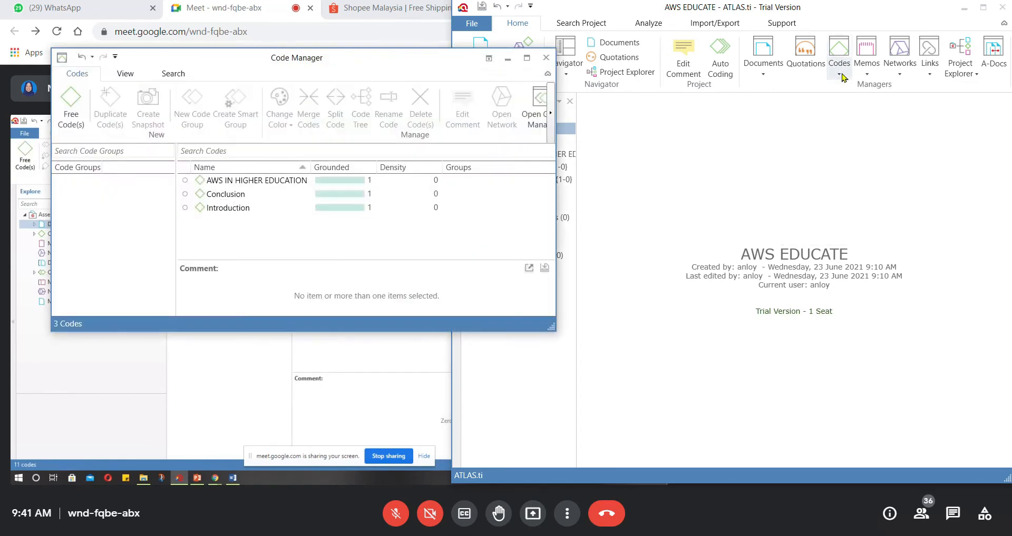
{"action": "left_click_drag", "start_coordinate": [256, 59], "coordinate": [786, 172]}
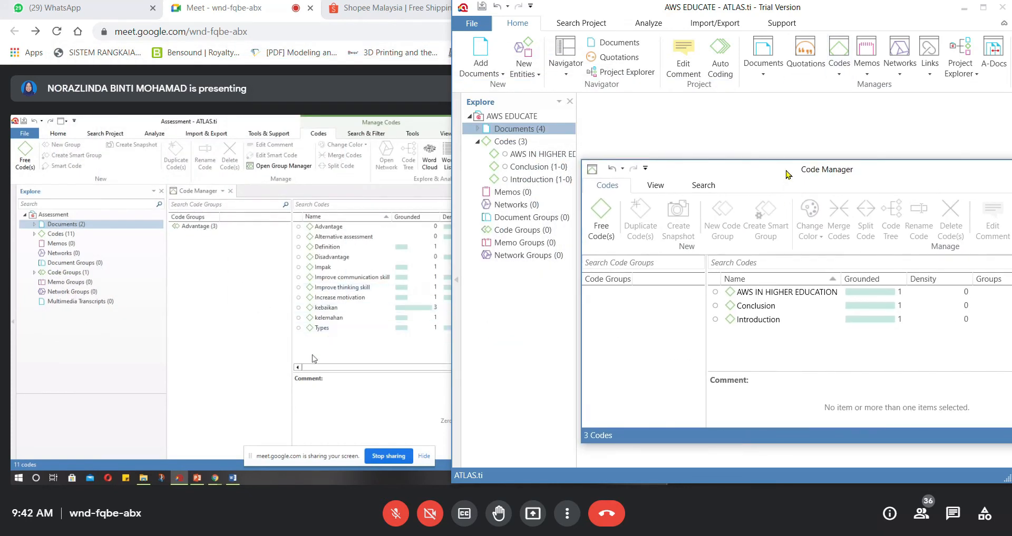
{"action": "left_click_drag", "start_coordinate": [453, 259], "coordinate": [518, 250]}
{"action": "left_click", "coordinate": [983, 11]}
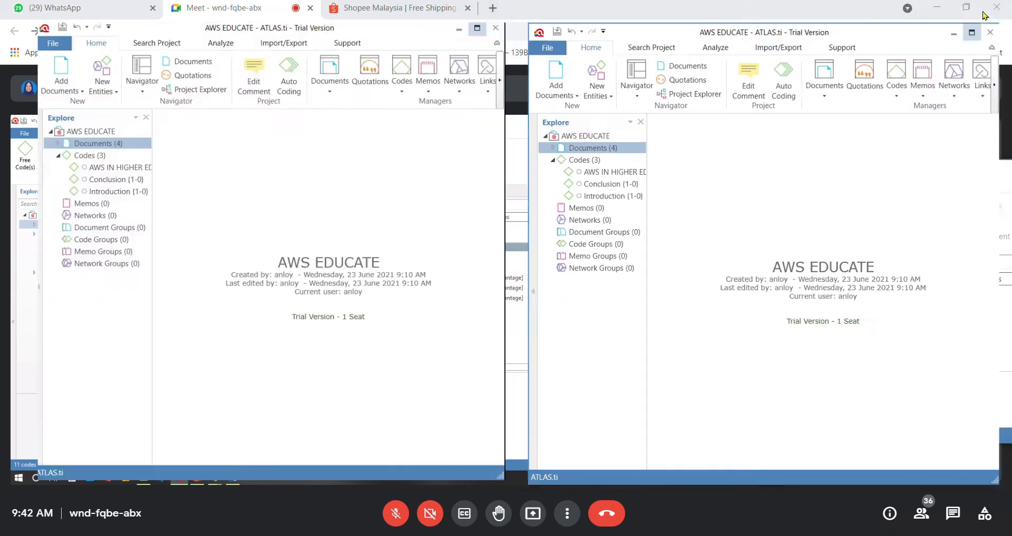
{"action": "left_click", "coordinate": [983, 11]}
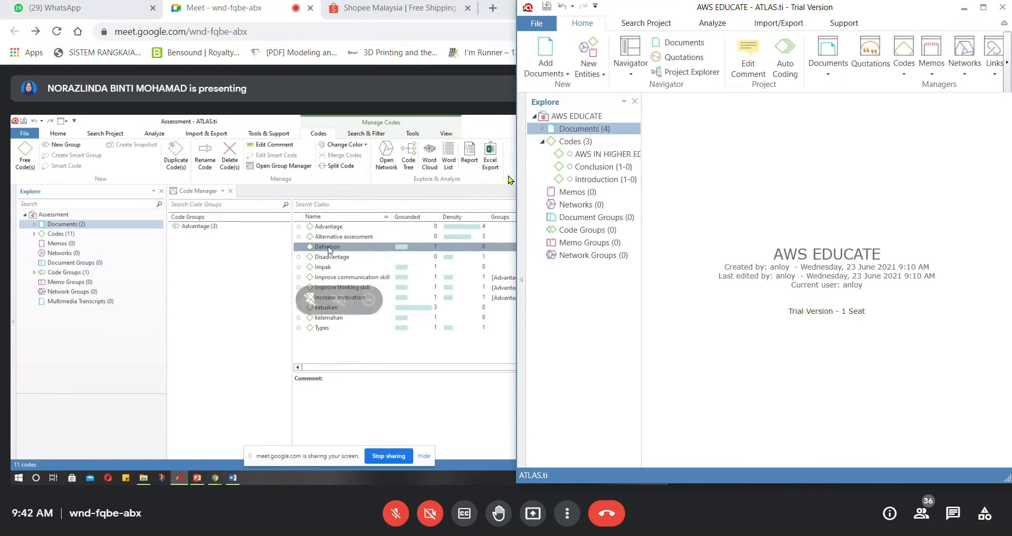
{"action": "left_click_drag", "start_coordinate": [514, 180], "coordinate": [690, 209]}
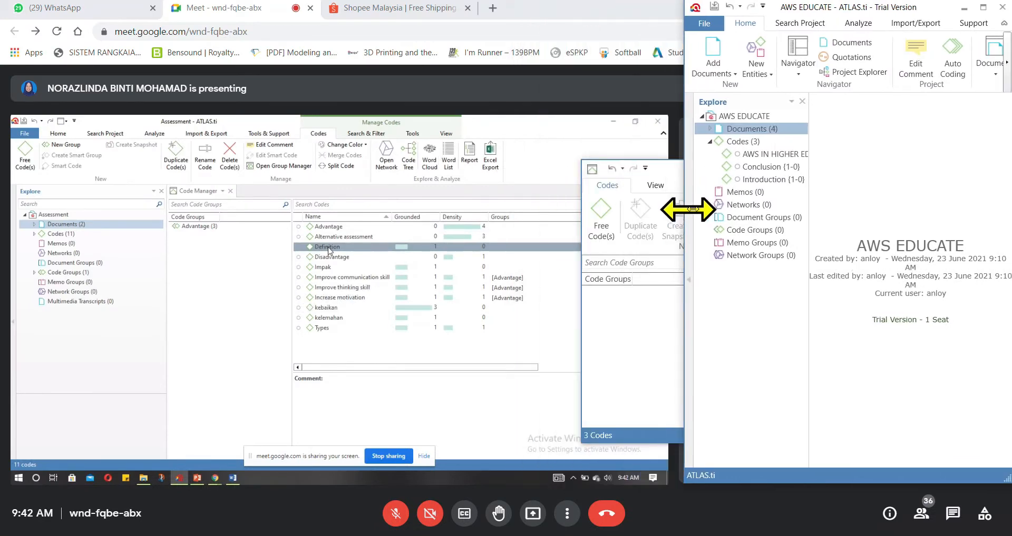
Step: Position the Code Manager beside the shared demonstration and select the code AWS IN HIGHER EDUCATION
{"action": "left_click", "coordinate": [654, 185]}
{"action": "left_click_drag", "start_coordinate": [662, 171], "coordinate": [731, 181]}
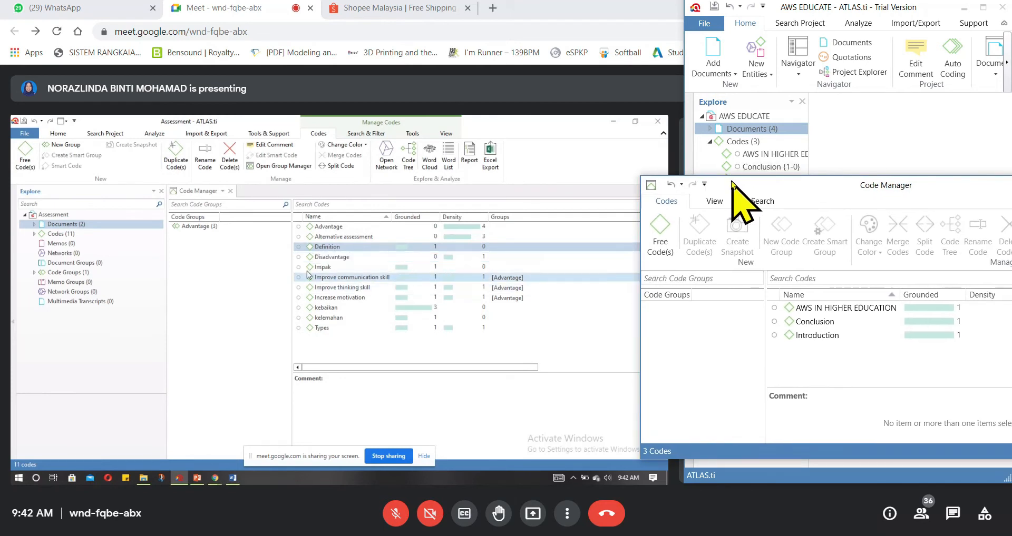
{"action": "mouse_move", "coordinate": [684, 148]}
{"action": "left_mouse_down"}
{"action": "mouse_move", "coordinate": [642, 147]}
{"action": "mouse_move", "coordinate": [671, 151]}
{"action": "left_mouse_up"}
{"action": "left_click", "coordinate": [650, 209]}
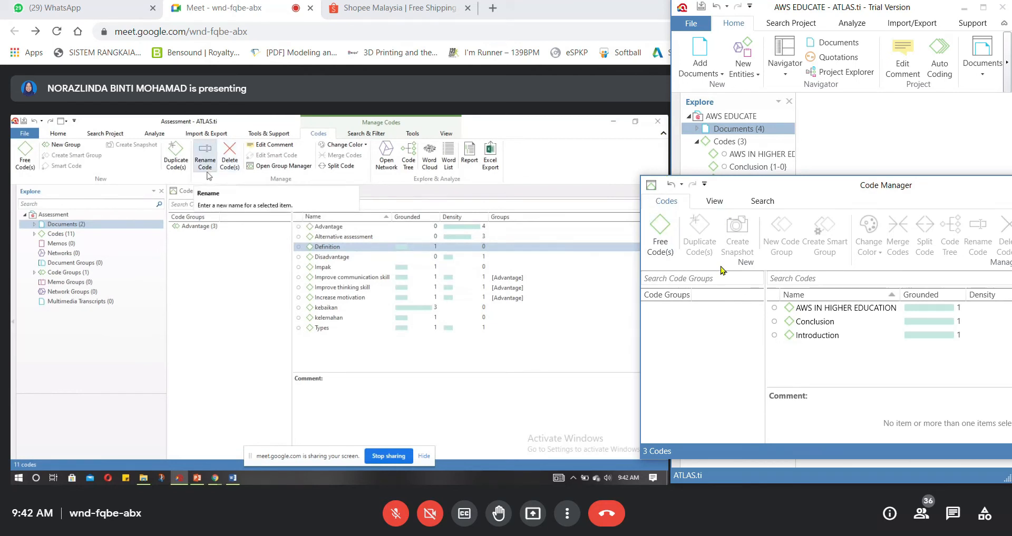
{"action": "left_click_drag", "start_coordinate": [797, 187], "coordinate": [780, 148]}
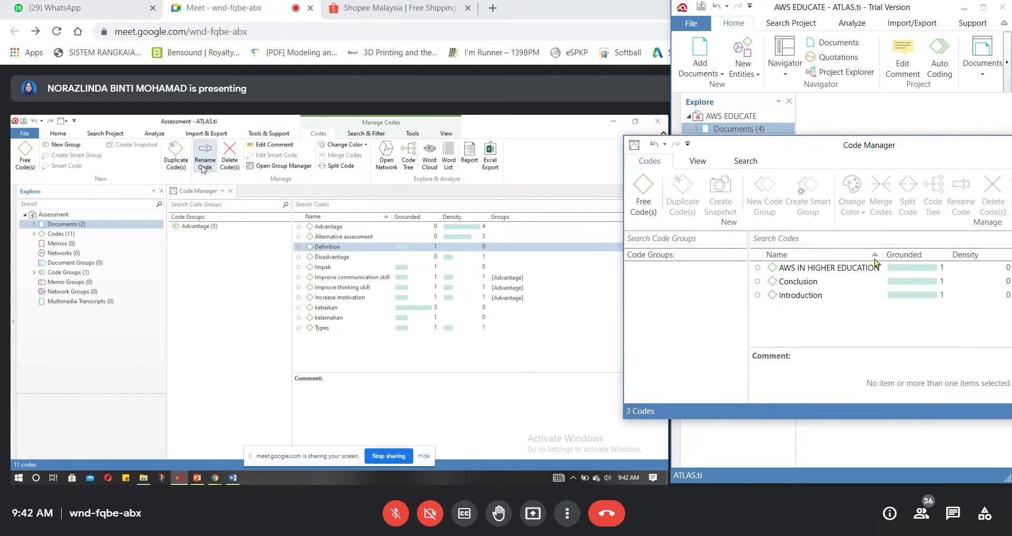
{"action": "left_click", "coordinate": [875, 268]}
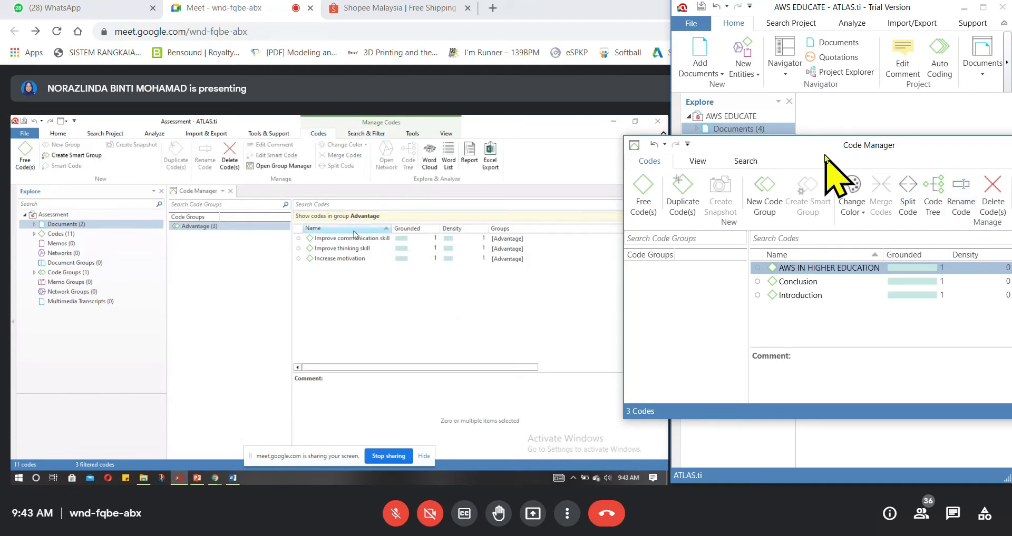
{"action": "left_click_drag", "start_coordinate": [825, 154], "coordinate": [603, 187]}
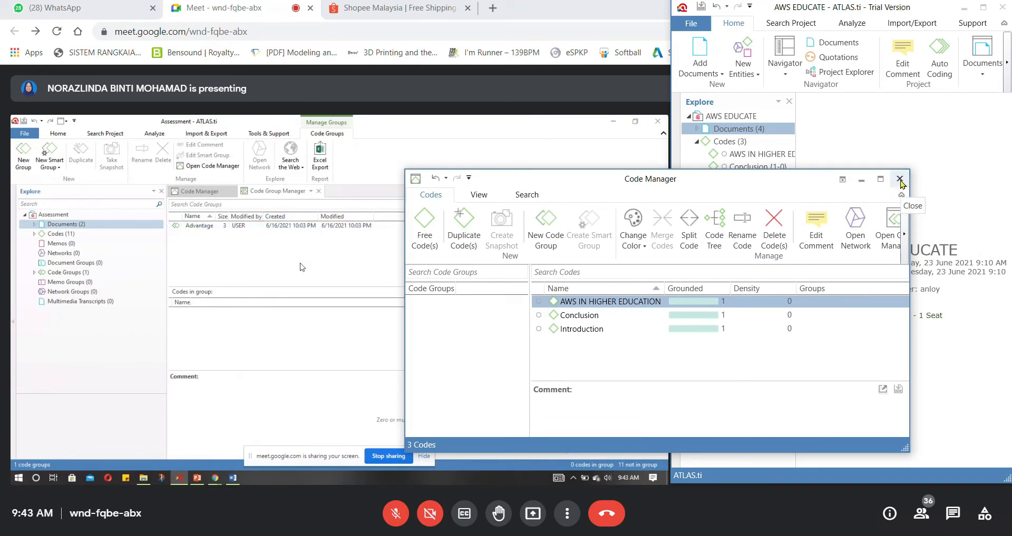
{"action": "left_click_drag", "start_coordinate": [583, 183], "coordinate": [835, 209]}
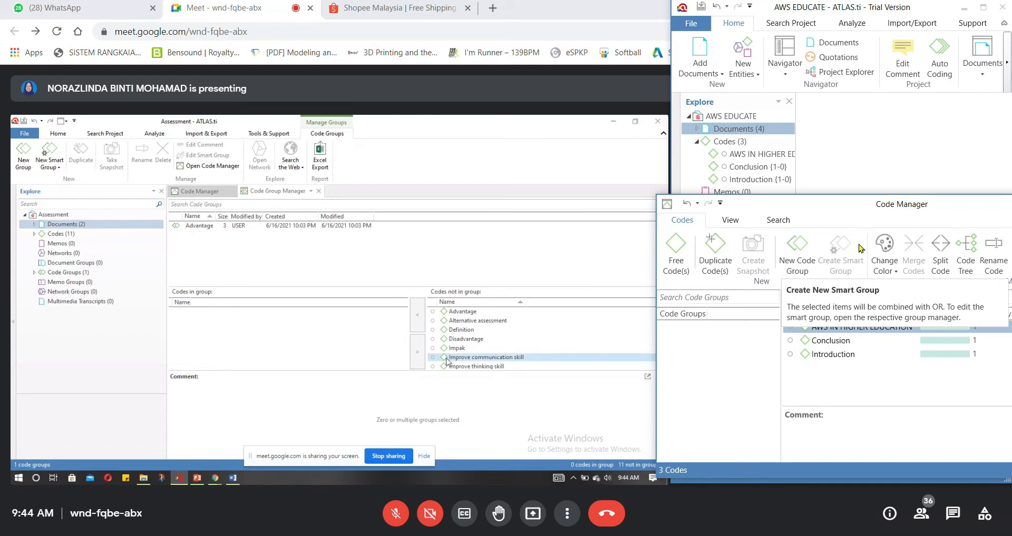
{"action": "scroll", "coordinate": [447, 362], "scroll_direction": "down", "scroll_amount": 3}
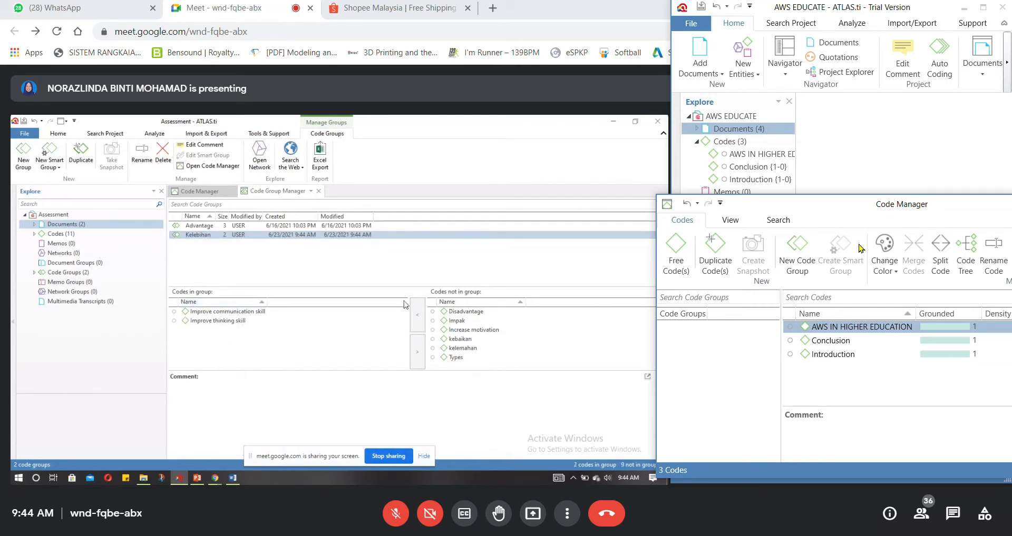
{"action": "left_click", "coordinate": [474, 330]}
{"action": "left_click", "coordinate": [417, 316]}
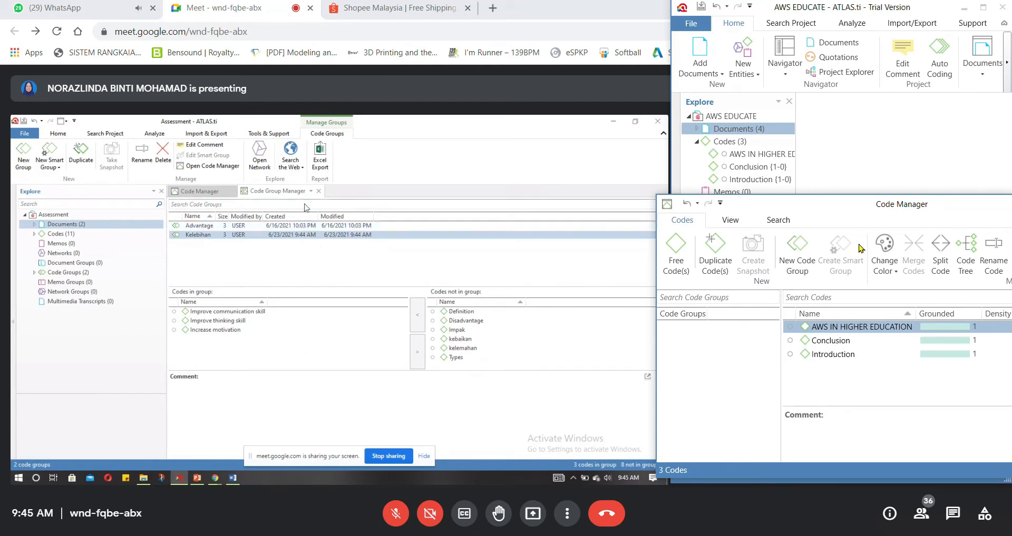
{"action": "double_click", "coordinate": [243, 224]}
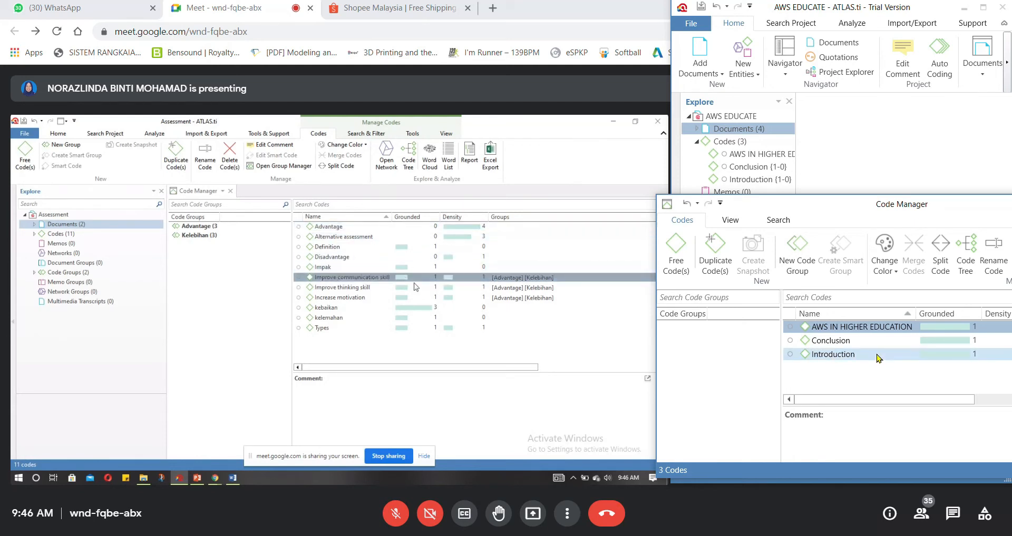
Step: Try to link the code Introduction to the code AWS IN HIGHER EDUCATION in the Code Manager
{"action": "left_click", "coordinate": [877, 358]}
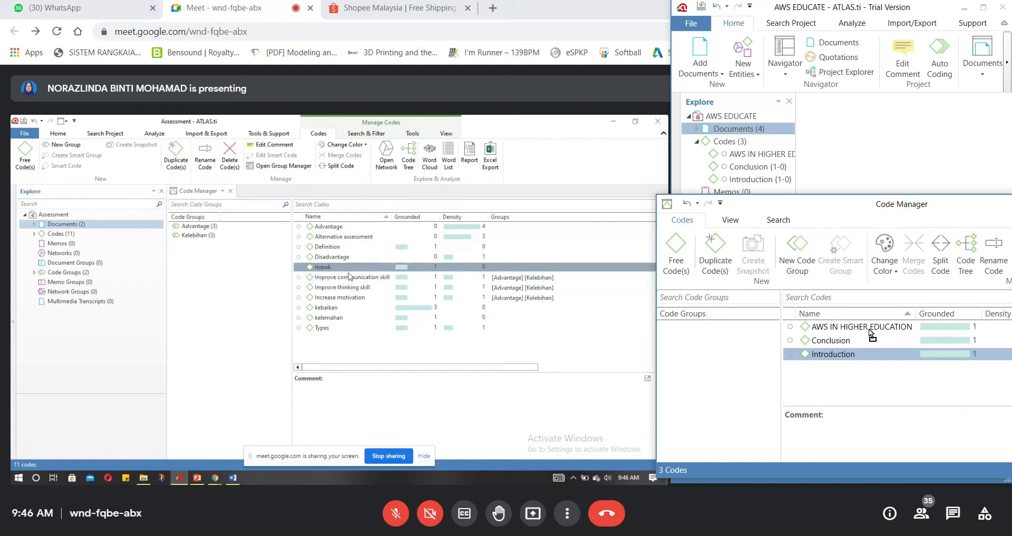
{"action": "left_click_drag", "start_coordinate": [868, 330], "coordinate": [869, 331]}
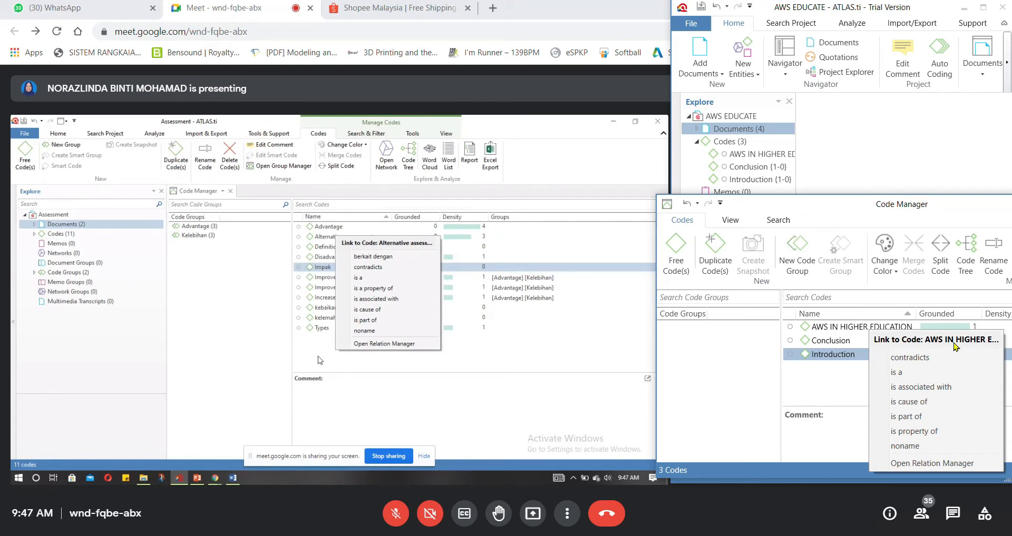
{"action": "left_click", "coordinate": [353, 394]}
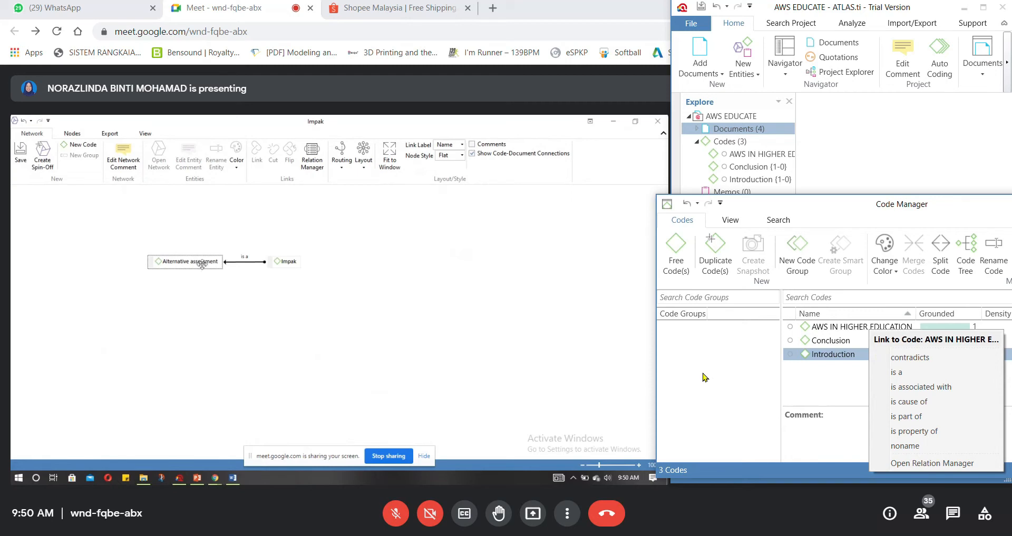
{"action": "left_click", "coordinate": [286, 262]}
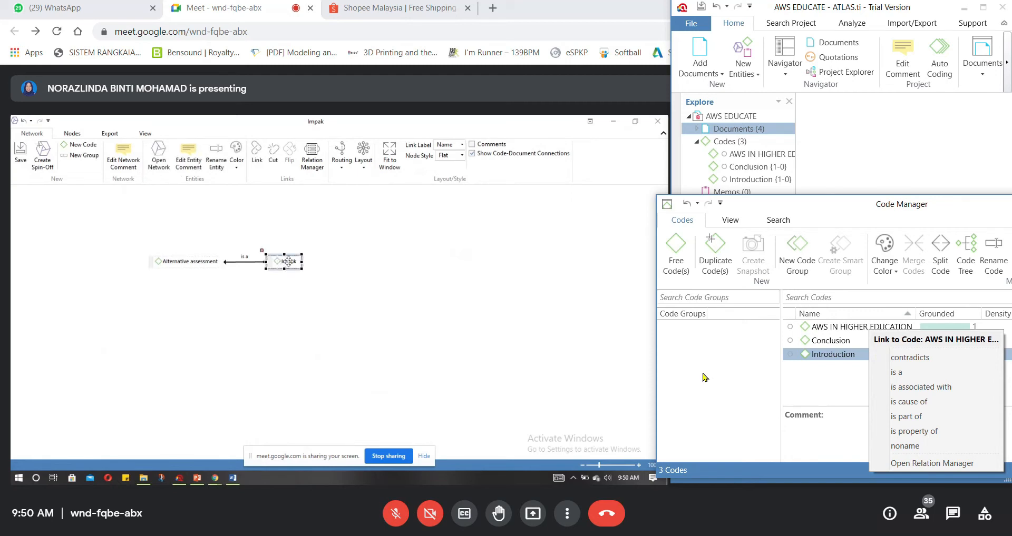
{"action": "right_click", "coordinate": [289, 262]}
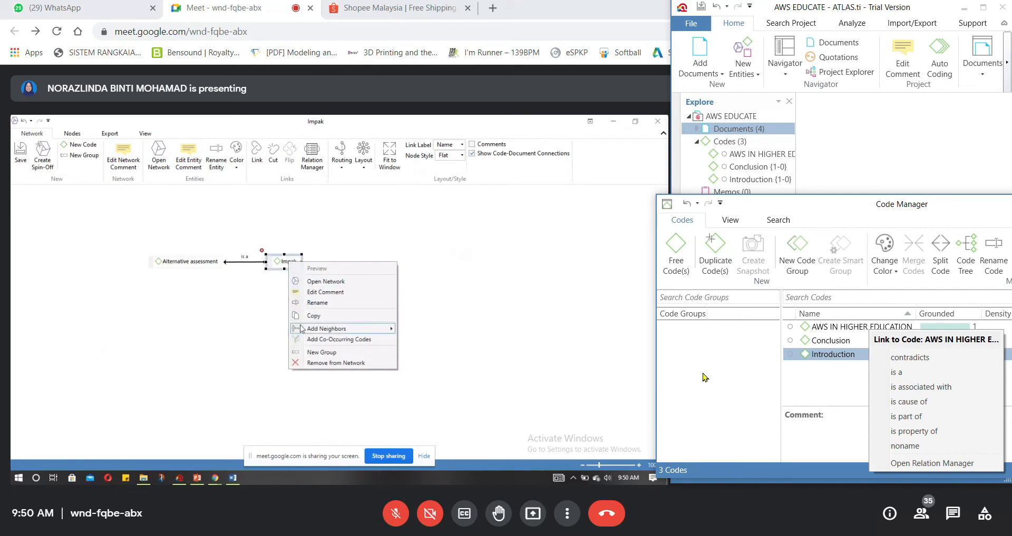
{"action": "mouse_move", "coordinate": [301, 330]}
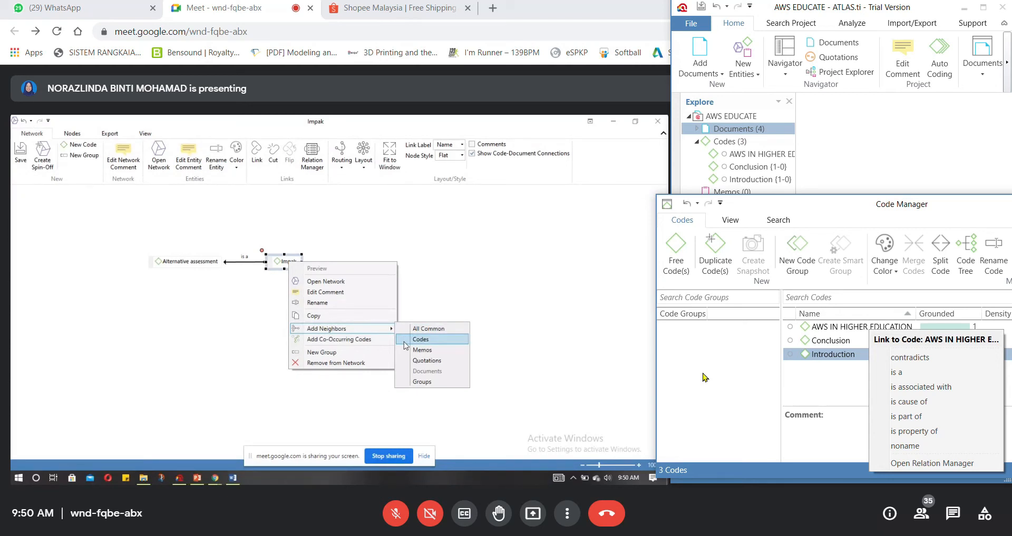
{"action": "left_click", "coordinate": [420, 339]}
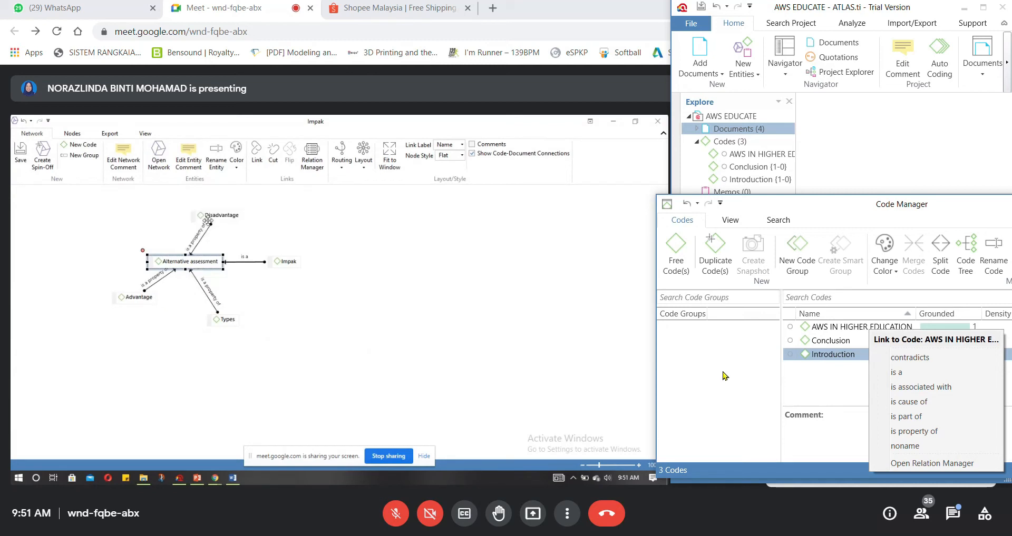
Step: Dismiss the code link choices without picking a relation and close the Code Manager
{"action": "left_click", "coordinate": [956, 204]}
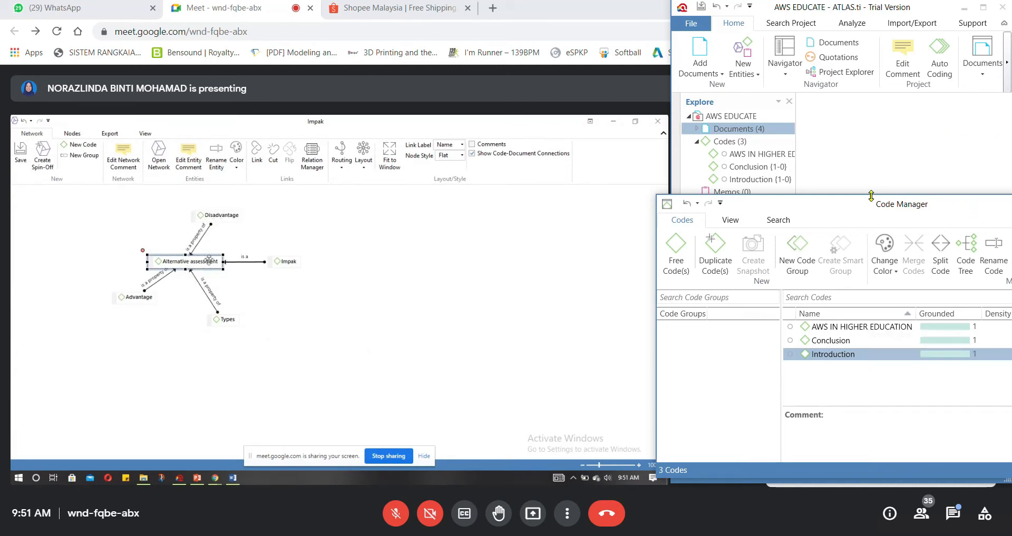
{"action": "left_click_drag", "start_coordinate": [842, 209], "coordinate": [682, 205]}
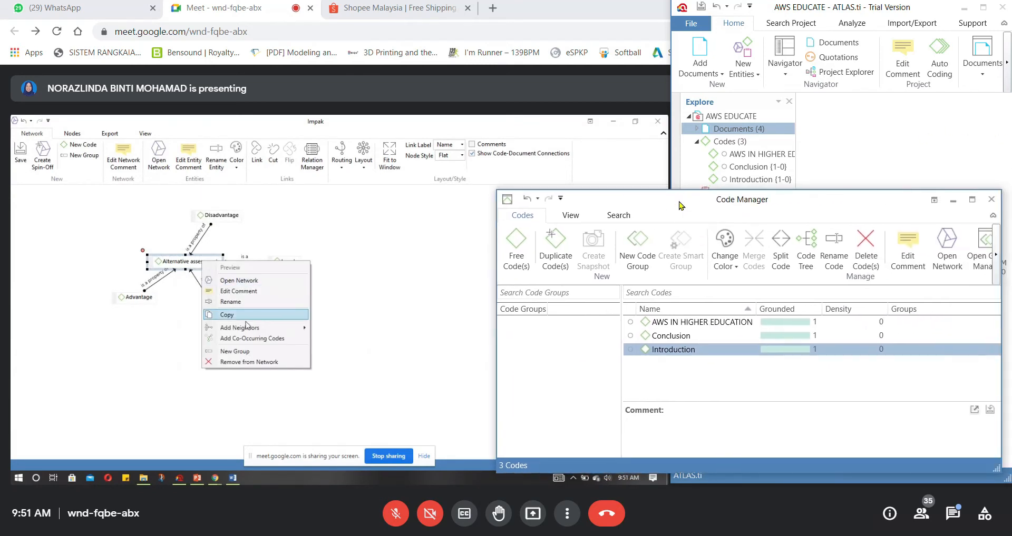
{"action": "left_click", "coordinate": [993, 204]}
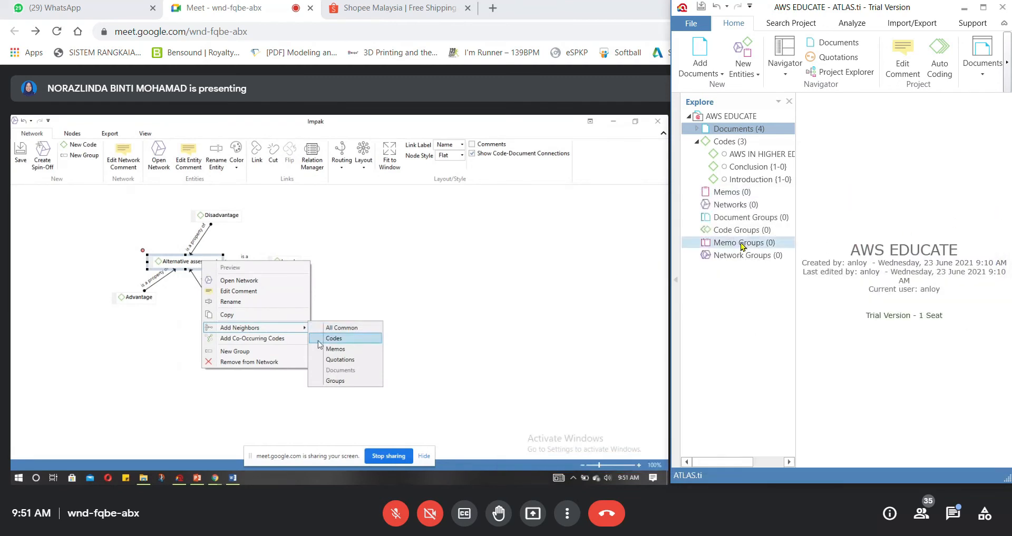
Step: Widen the project window, open the Network Manager, and place it enlarged over the project window
{"action": "left_click_drag", "start_coordinate": [671, 256], "coordinate": [568, 253]}
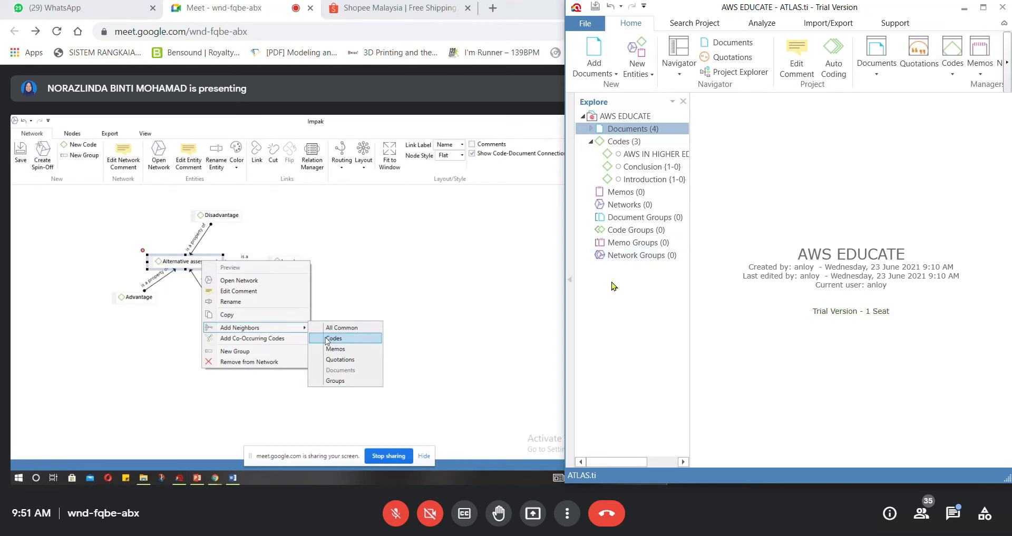
{"action": "left_click_drag", "start_coordinate": [566, 274], "coordinate": [499, 272]}
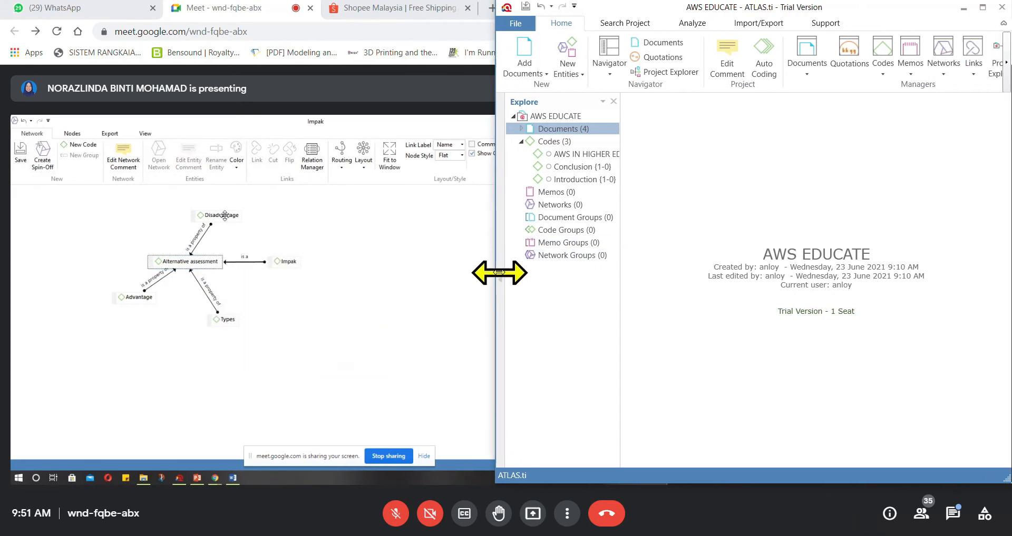
{"action": "left_click", "coordinate": [931, 59]}
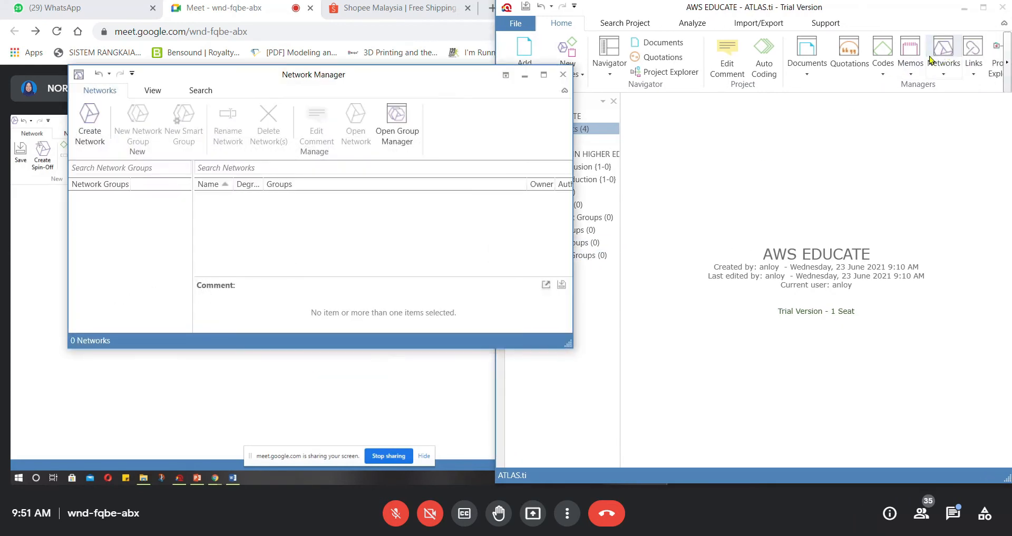
{"action": "left_click_drag", "start_coordinate": [372, 77], "coordinate": [843, 118]}
{"action": "left_click_drag", "start_coordinate": [834, 115], "coordinate": [825, 86]}
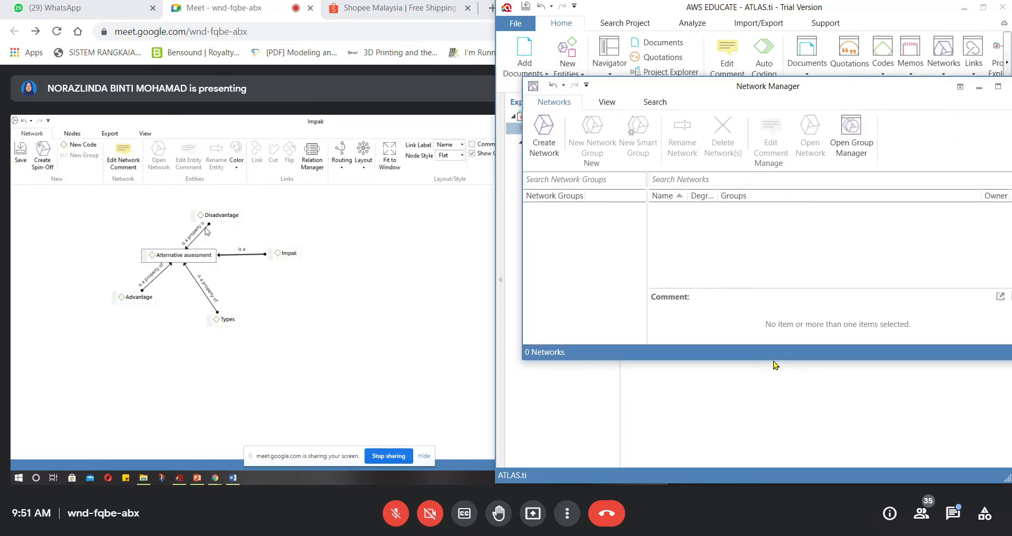
{"action": "left_click_drag", "start_coordinate": [774, 361], "coordinate": [774, 508]}
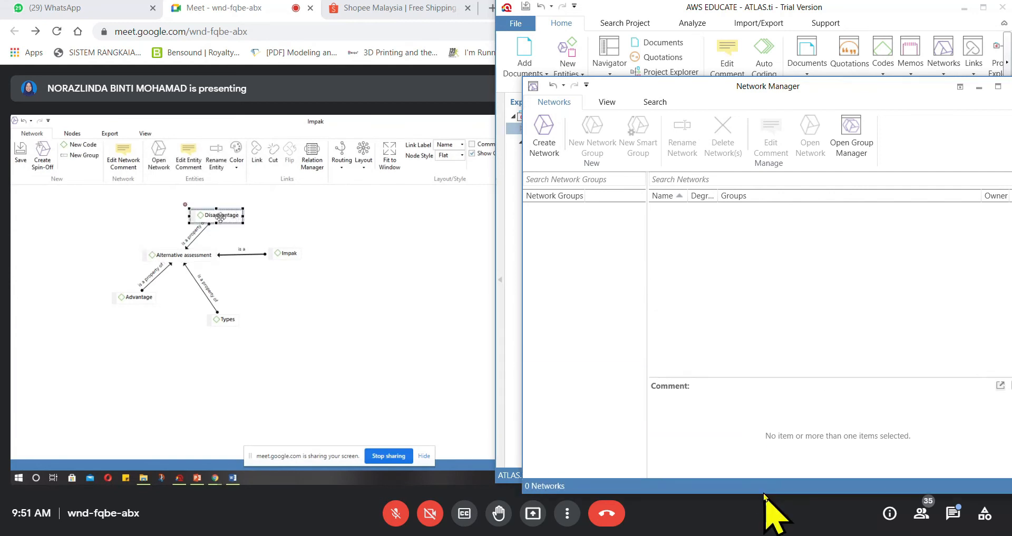
{"action": "left_click_drag", "start_coordinate": [715, 88], "coordinate": [688, 40]}
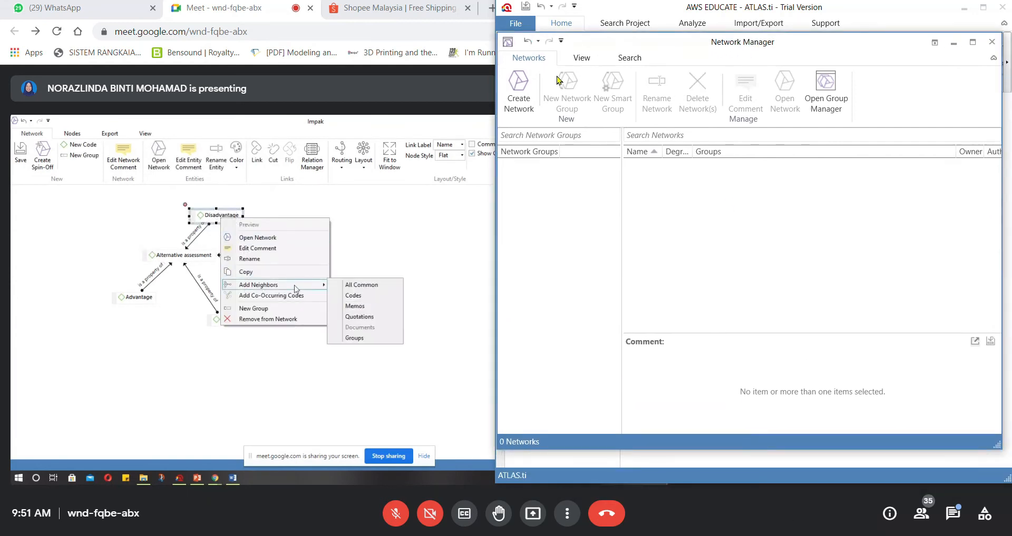
Step: Create a network named New Network in the Network Manager
{"action": "left_click", "coordinate": [525, 90]}
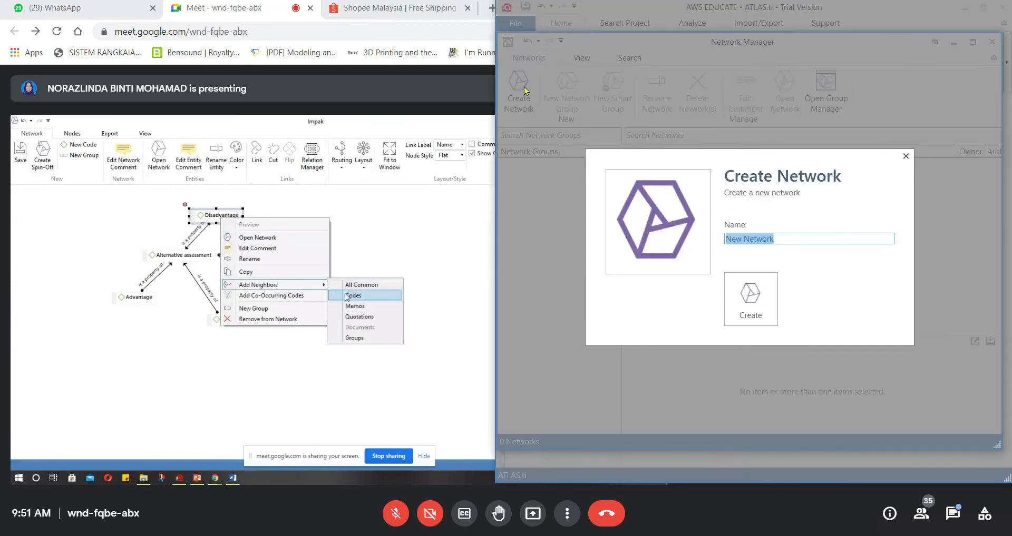
{"action": "left_click", "coordinate": [770, 309]}
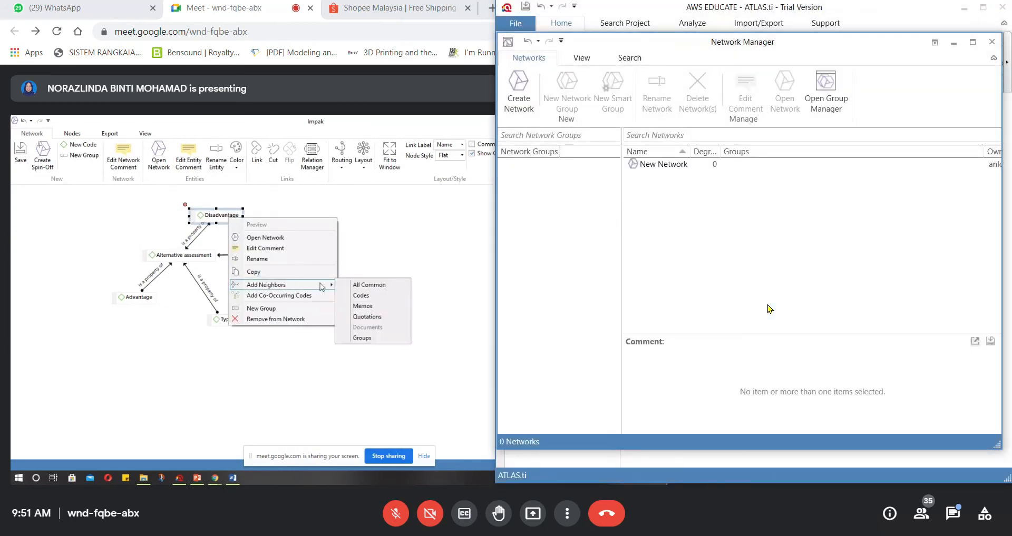
Step: Place the New Network window over the project window and make it taller
{"action": "left_click_drag", "start_coordinate": [406, 146], "coordinate": [799, 147]}
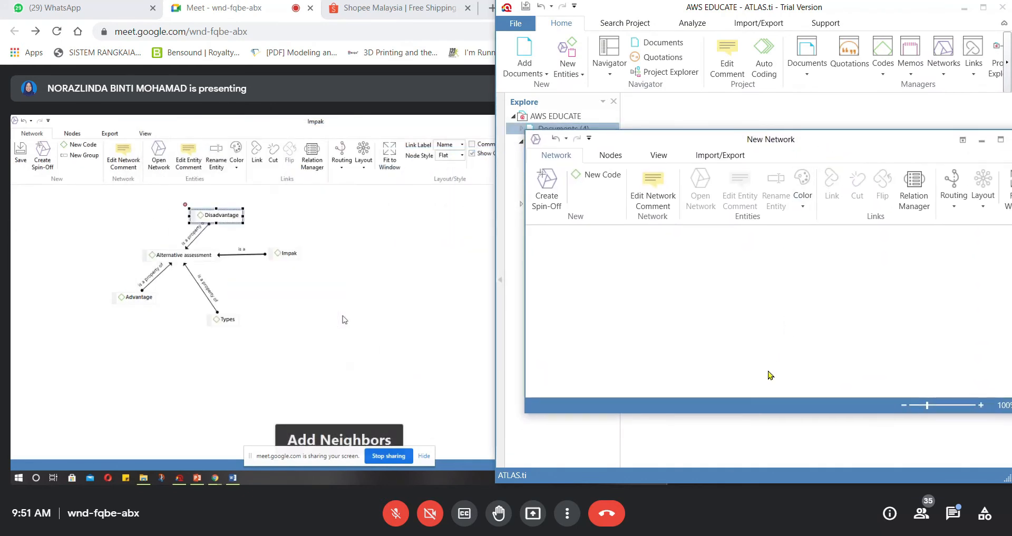
{"action": "left_click_drag", "start_coordinate": [771, 409], "coordinate": [773, 455]}
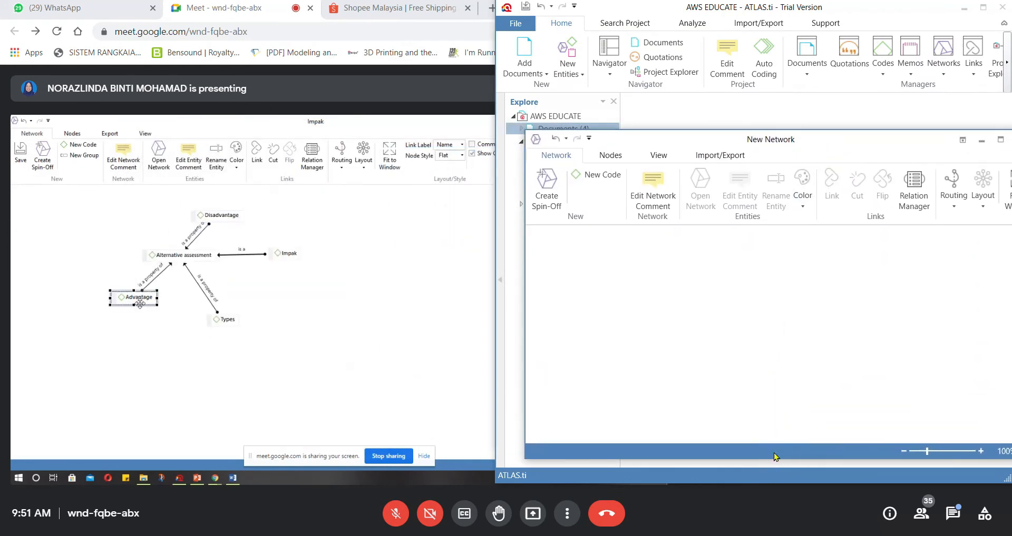
{"action": "left_click_drag", "start_coordinate": [810, 130], "coordinate": [809, 105]}
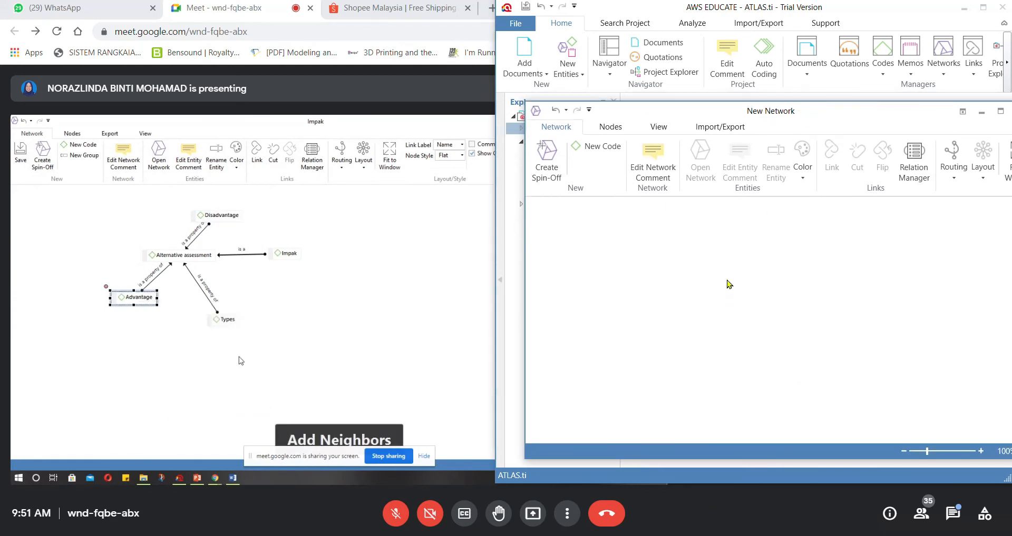
{"action": "left_click", "coordinate": [611, 150]}
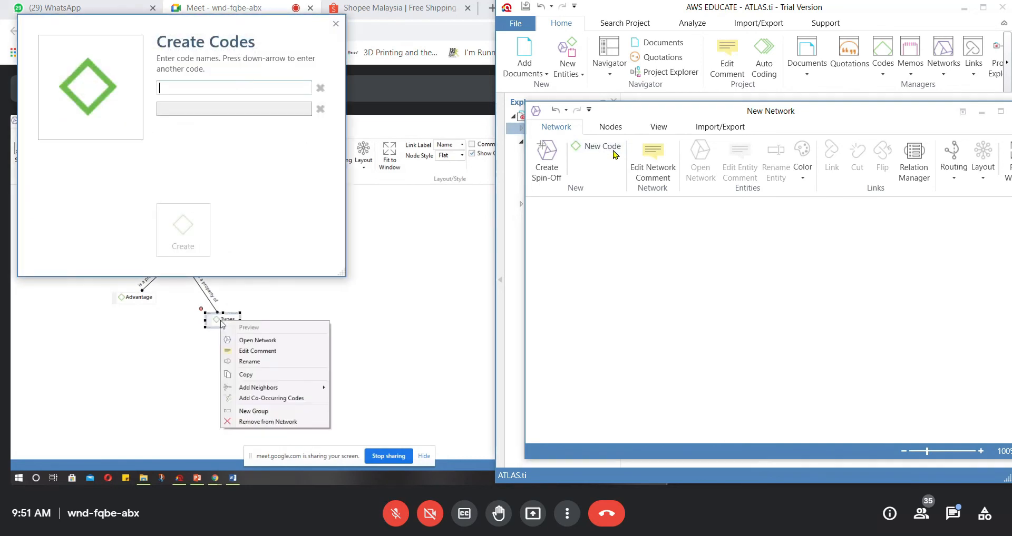
{"action": "left_click_drag", "start_coordinate": [259, 34], "coordinate": [864, 260]}
{"action": "left_click", "coordinate": [863, 236]}
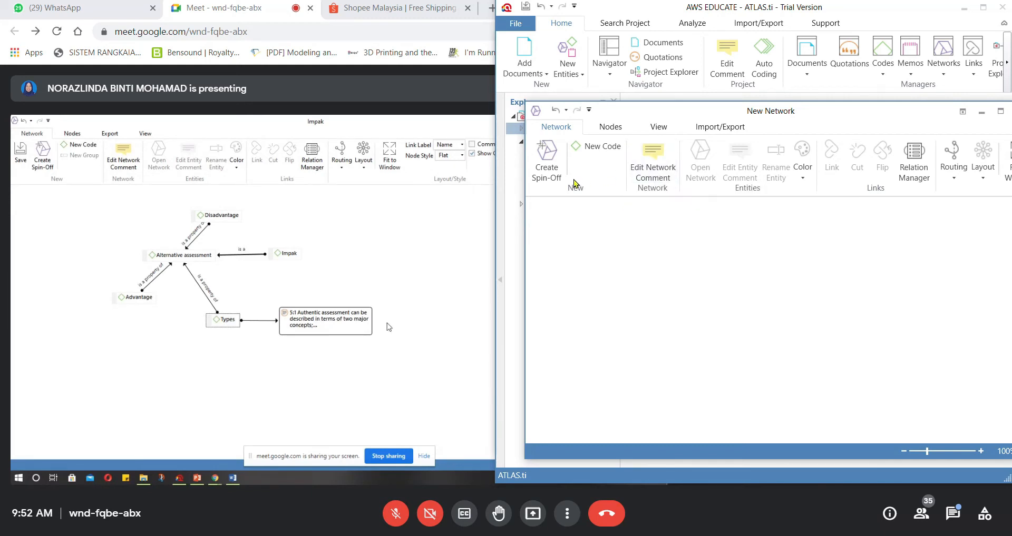
Step: Move and shrink the New Network window so the project's code list stays uncovered beside it
{"action": "left_click", "coordinate": [609, 127]}
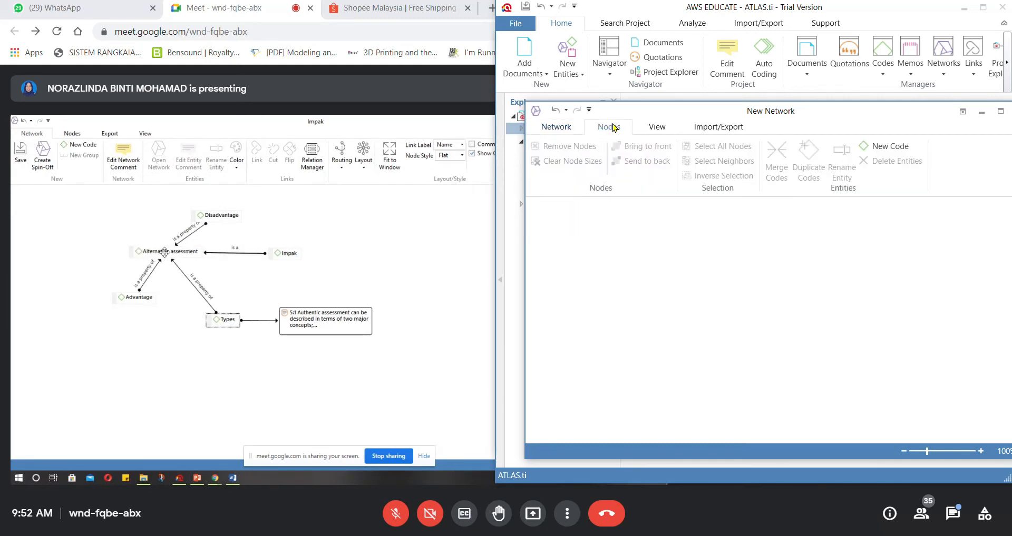
{"action": "left_click", "coordinate": [717, 127]}
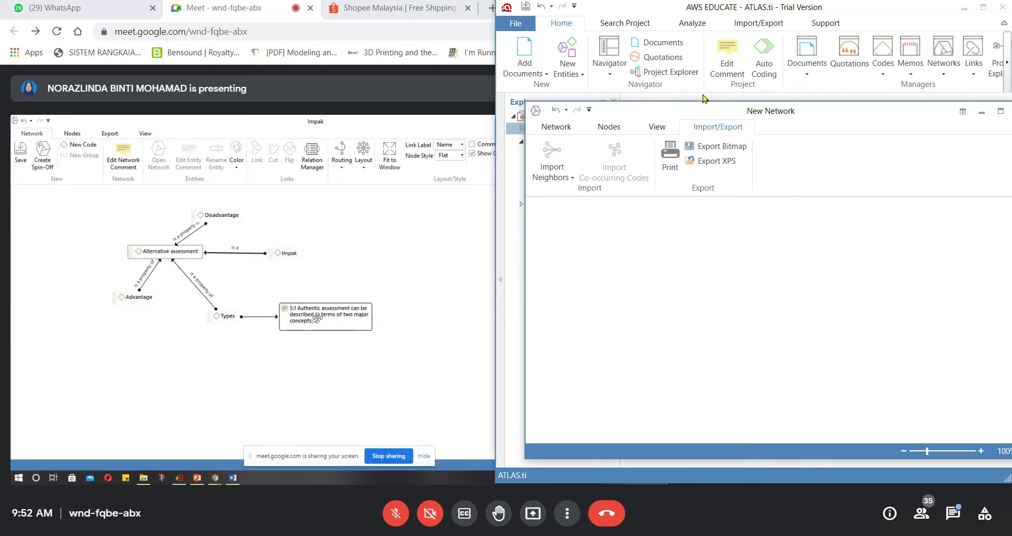
{"action": "left_click_drag", "start_coordinate": [700, 114], "coordinate": [698, 177]}
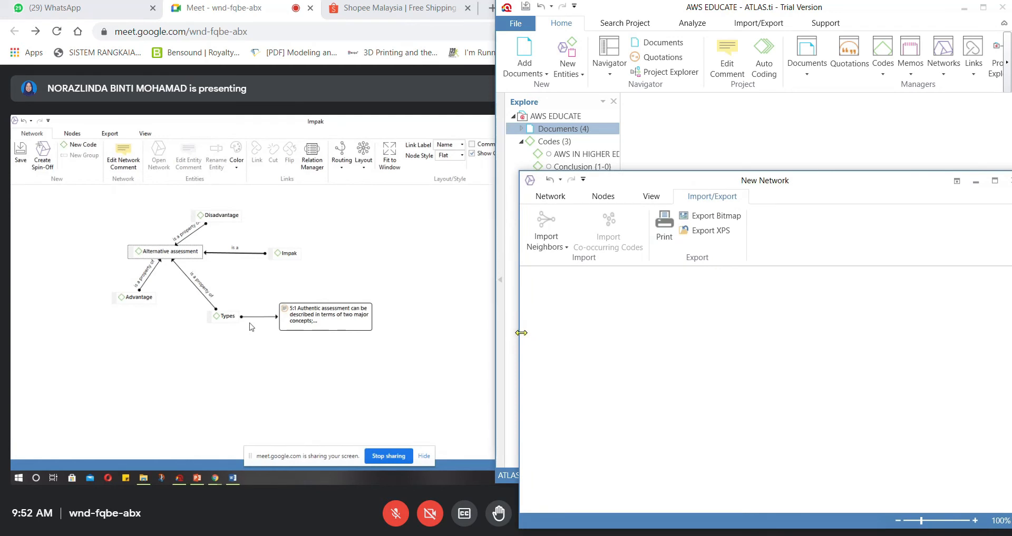
{"action": "left_click_drag", "start_coordinate": [522, 333], "coordinate": [588, 333]}
{"action": "left_click_drag", "start_coordinate": [750, 525], "coordinate": [751, 467]}
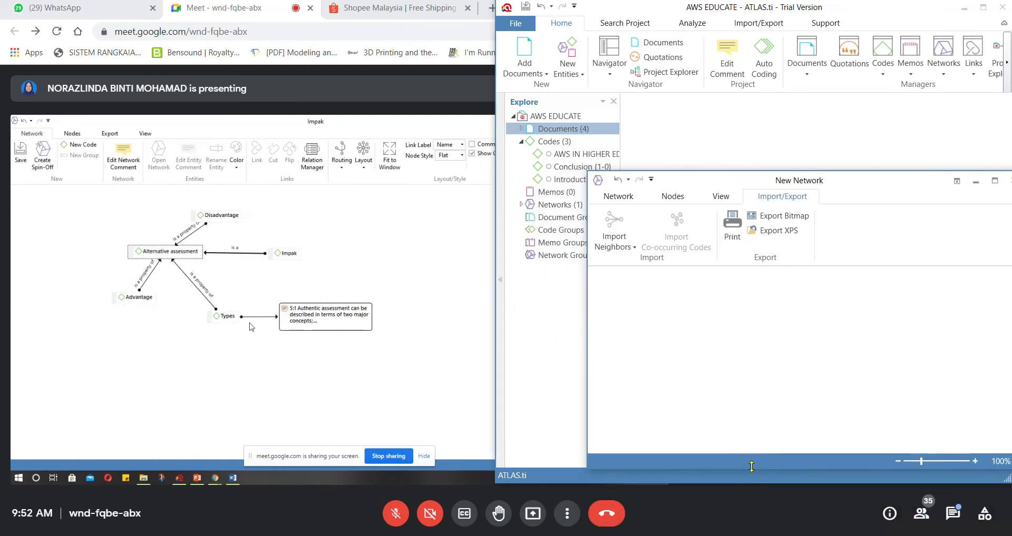
{"action": "left_click", "coordinate": [630, 203]}
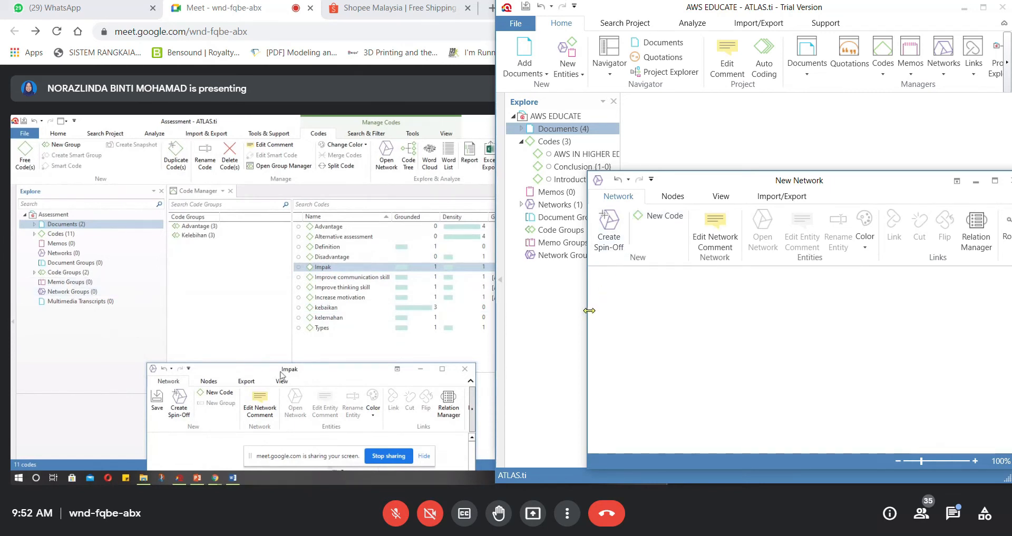
{"action": "left_click_drag", "start_coordinate": [589, 311], "coordinate": [630, 312]}
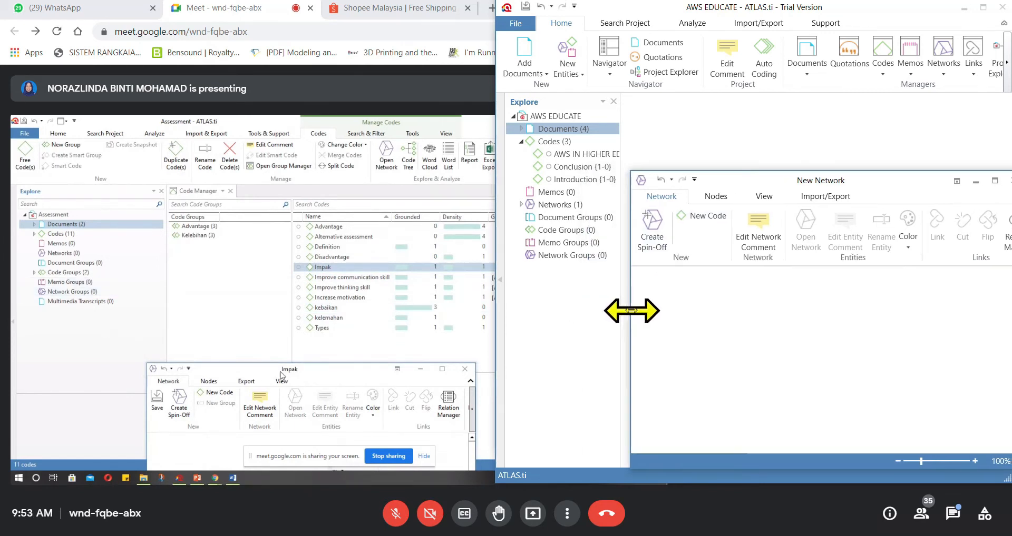
{"action": "left_click", "coordinate": [583, 158]}
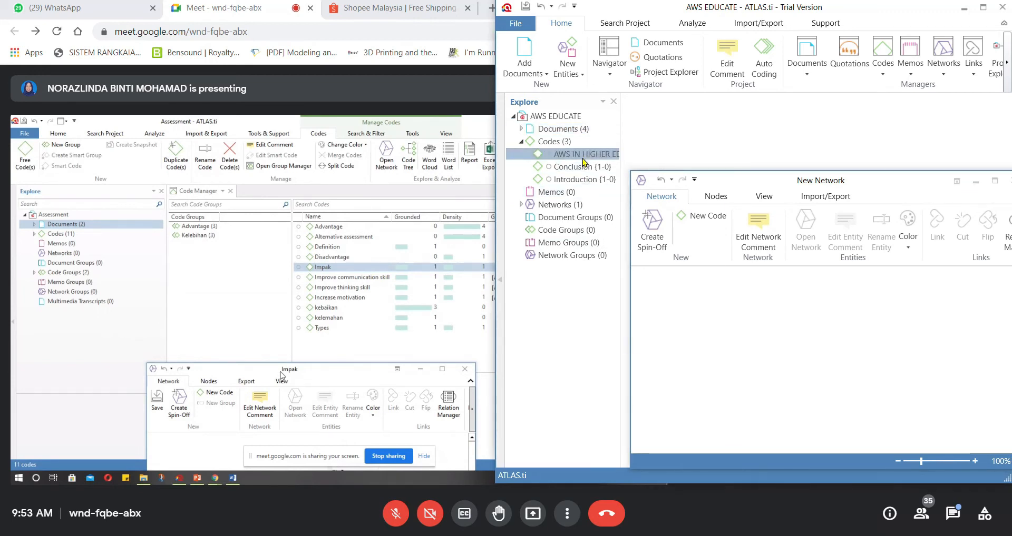
{"action": "right_click", "coordinate": [583, 162]}
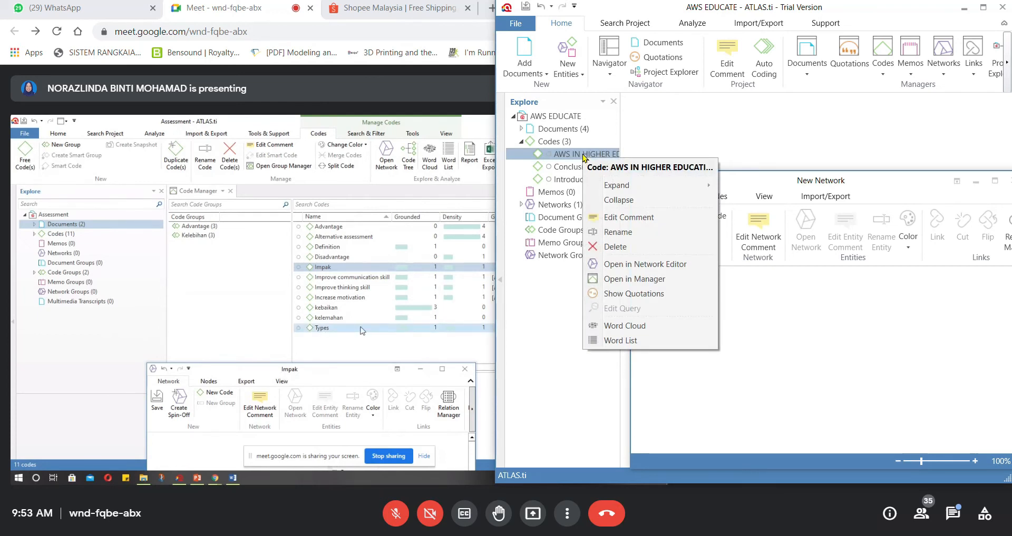
{"action": "left_click", "coordinate": [908, 191]}
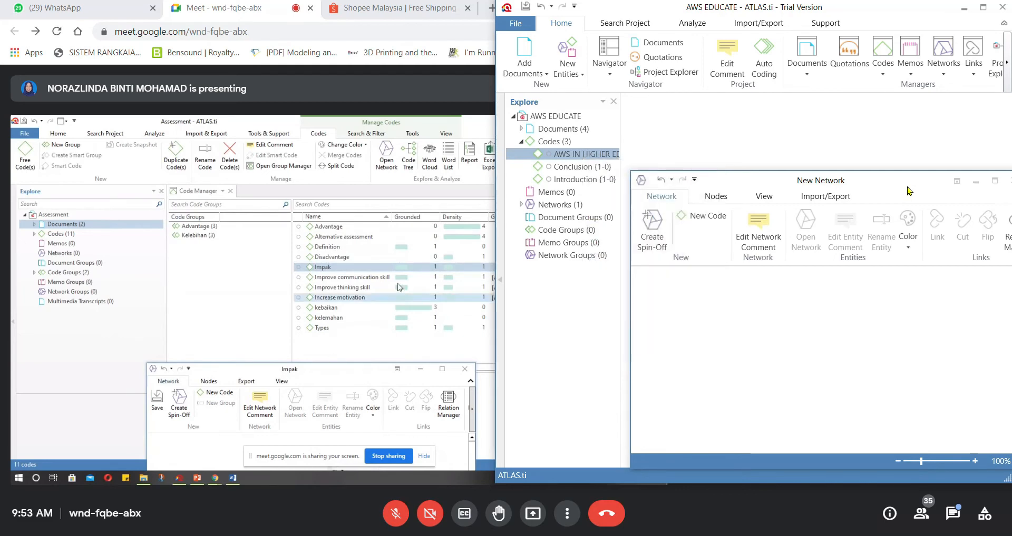
Step: Close the New Network window and the Network Manager
{"action": "left_click_drag", "start_coordinate": [908, 191], "coordinate": [769, 193]}
{"action": "left_click", "coordinate": [873, 186]}
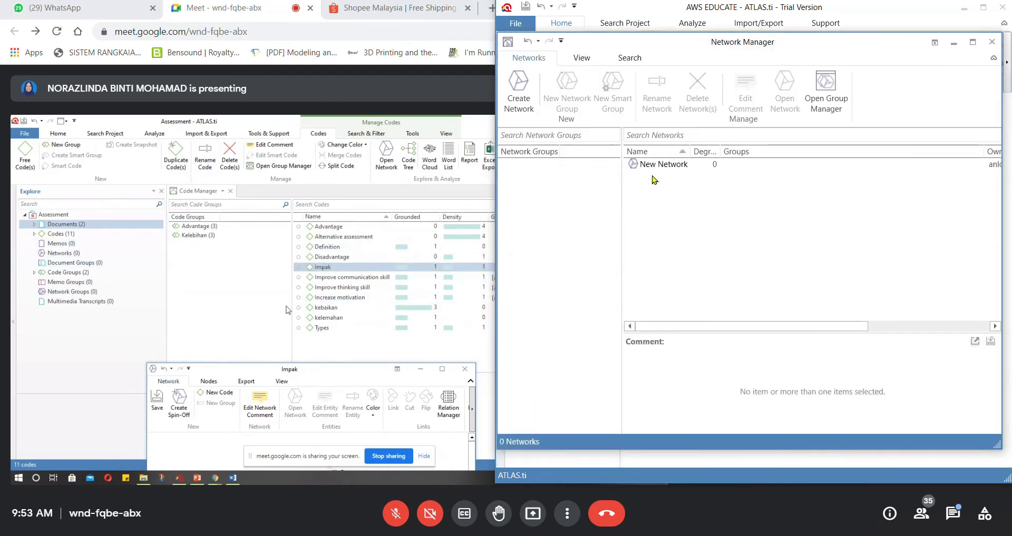
{"action": "left_click", "coordinate": [991, 42]}
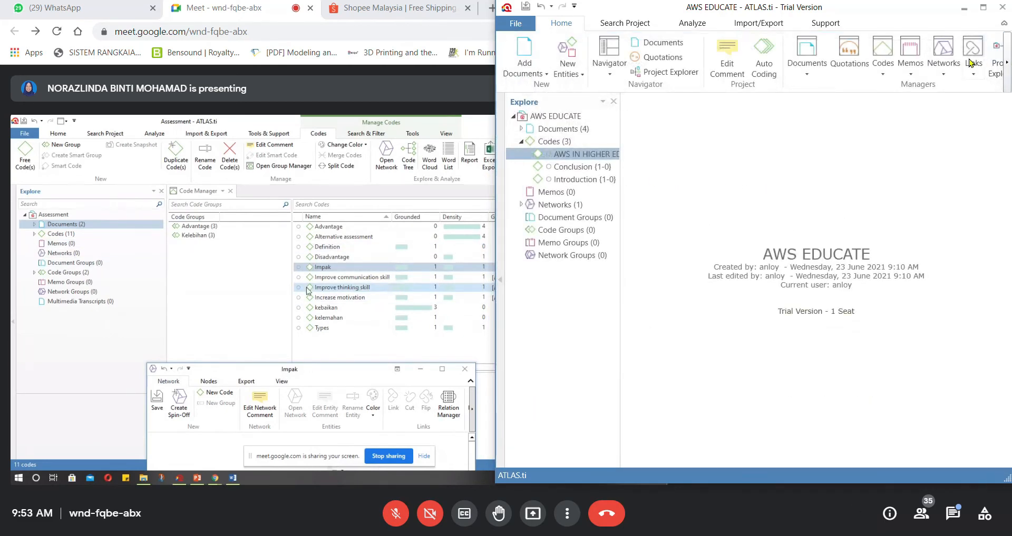
Step: Open the code AWS IN HIGHER EDUCATION in the network editor and place its window beside the project's code list
{"action": "right_click", "coordinate": [588, 154]}
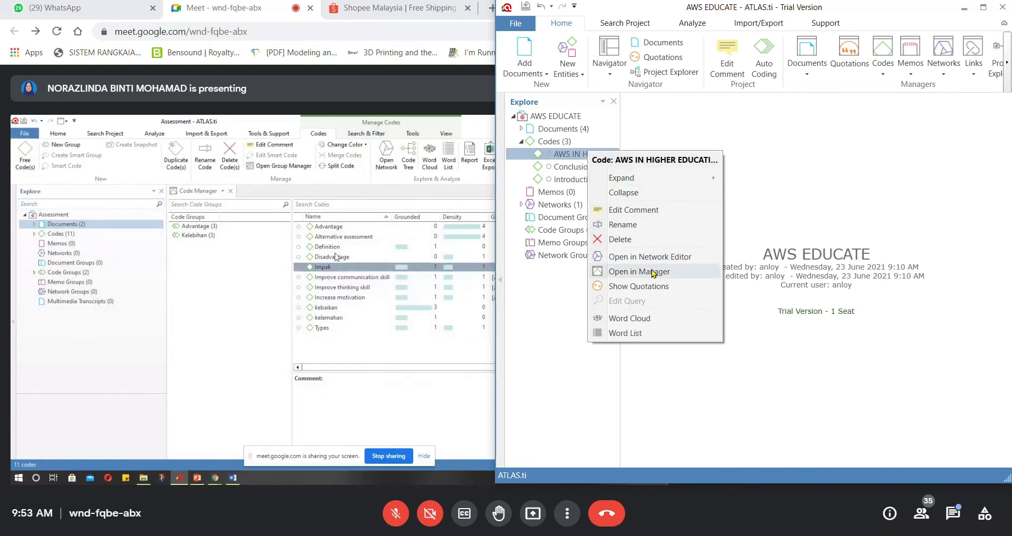
{"action": "left_click", "coordinate": [672, 257]}
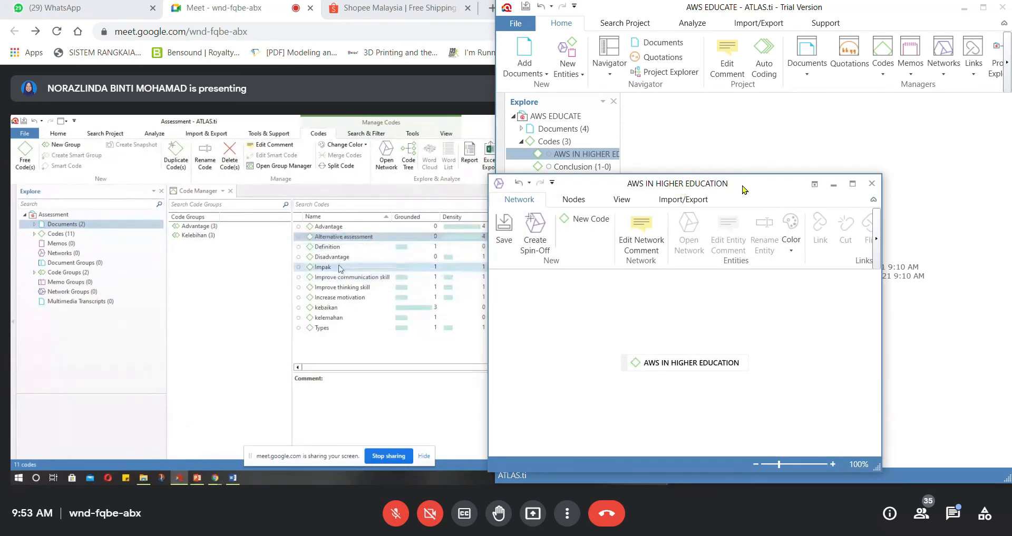
{"action": "left_click_drag", "start_coordinate": [733, 183], "coordinate": [860, 152]}
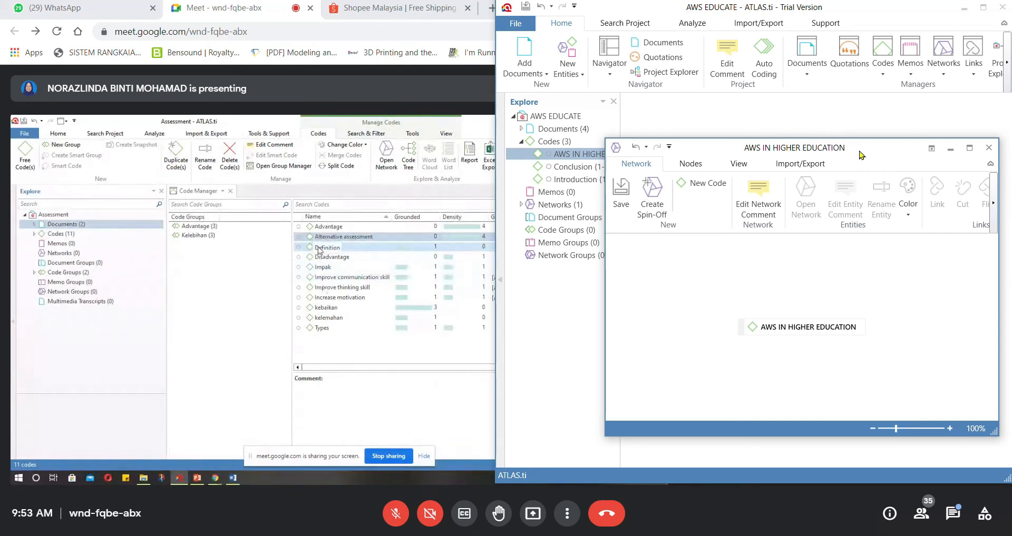
{"action": "left_click_drag", "start_coordinate": [863, 154], "coordinate": [898, 136]}
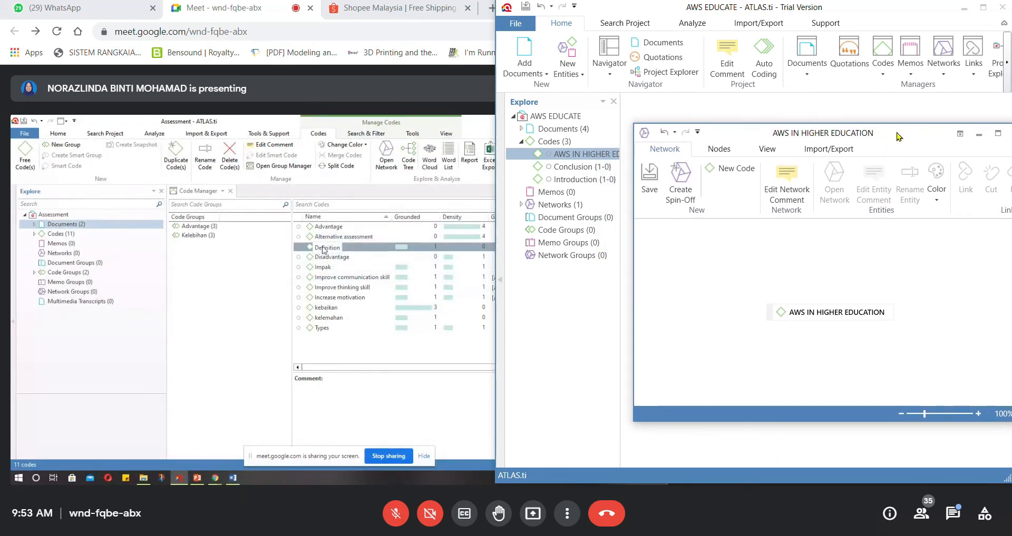
Step: Open the code Conclusion in its own network editor window, and close that window again
{"action": "left_click", "coordinate": [581, 171]}
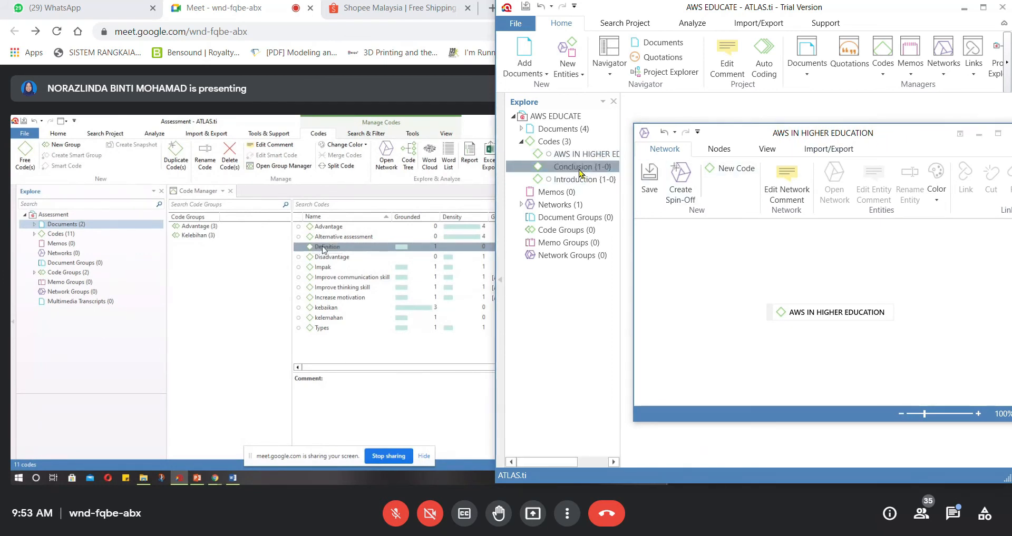
{"action": "right_click", "coordinate": [581, 172]}
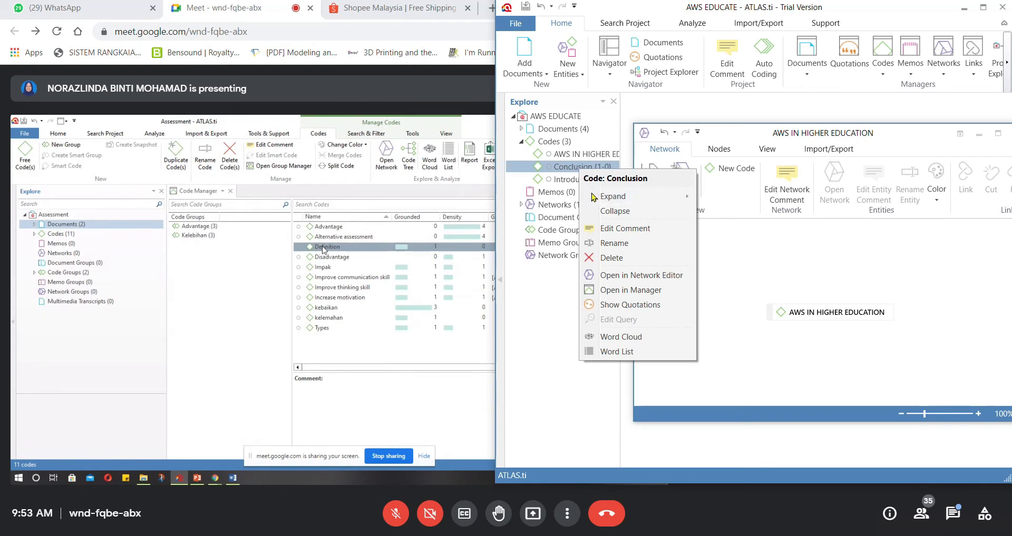
{"action": "left_click", "coordinate": [653, 279]}
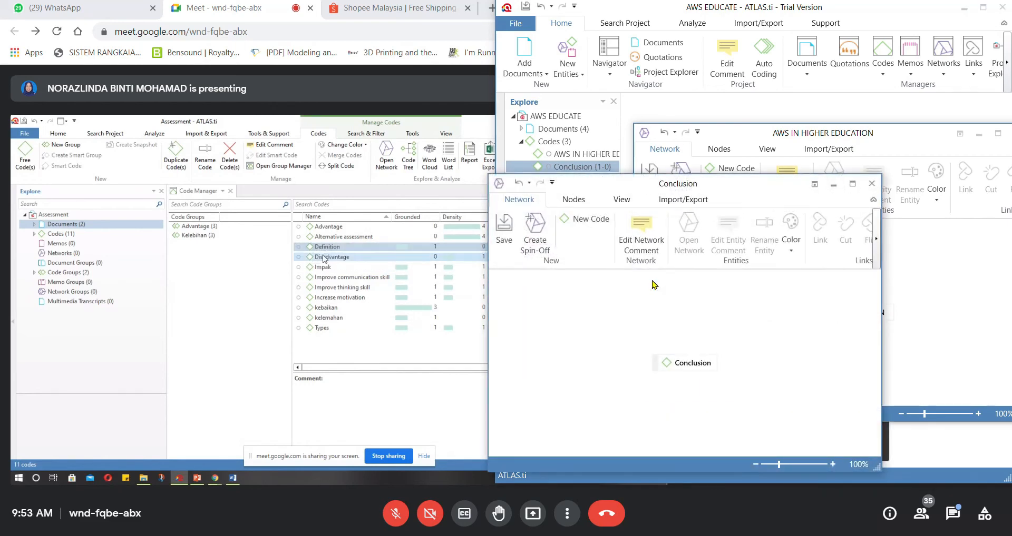
{"action": "left_click", "coordinate": [872, 184]}
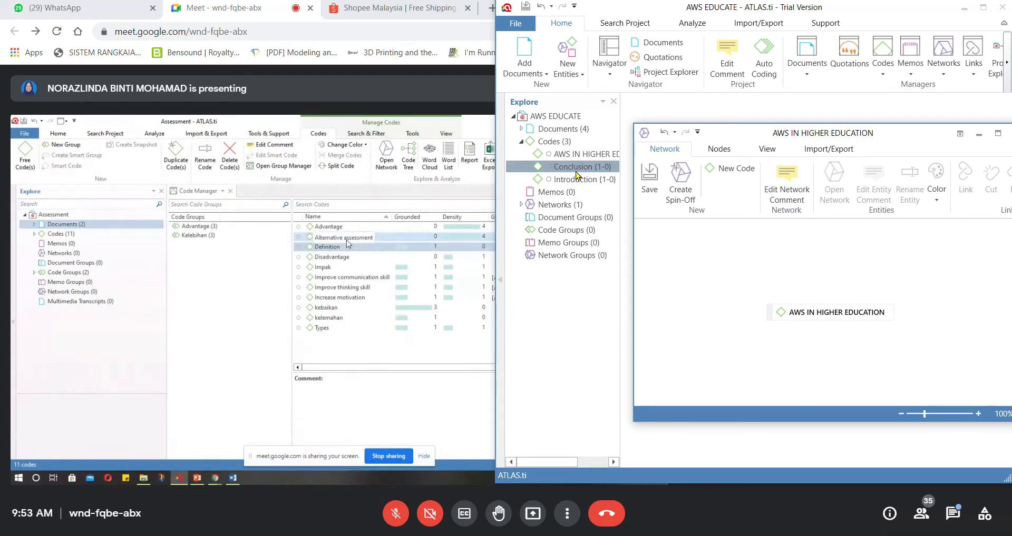
Step: Try to link the code Conclusion to the code AWS IN HIGHER EDUCATION in the project explorer
{"action": "left_click_drag", "start_coordinate": [577, 167], "coordinate": [580, 147]}
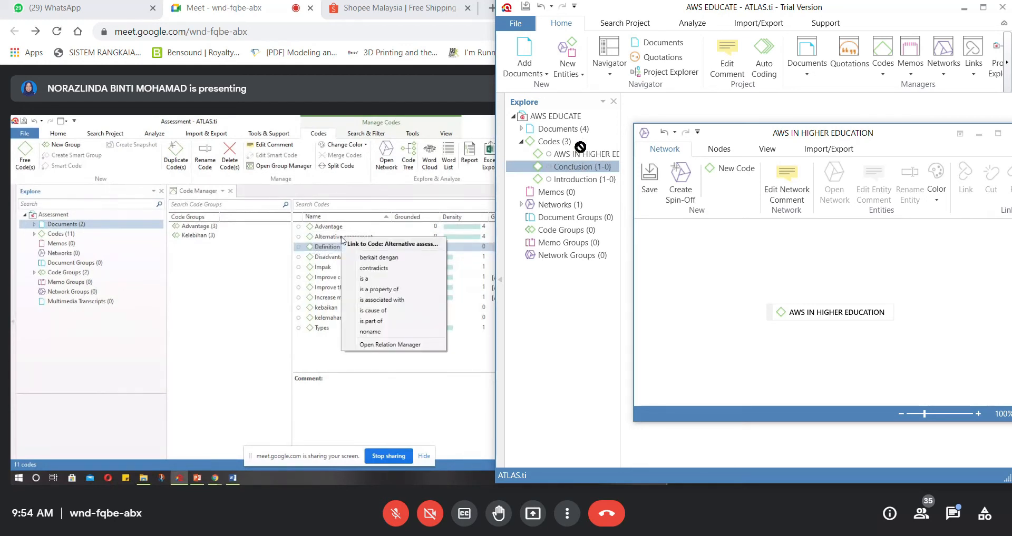
{"action": "left_click_drag", "start_coordinate": [581, 147], "coordinate": [580, 147]}
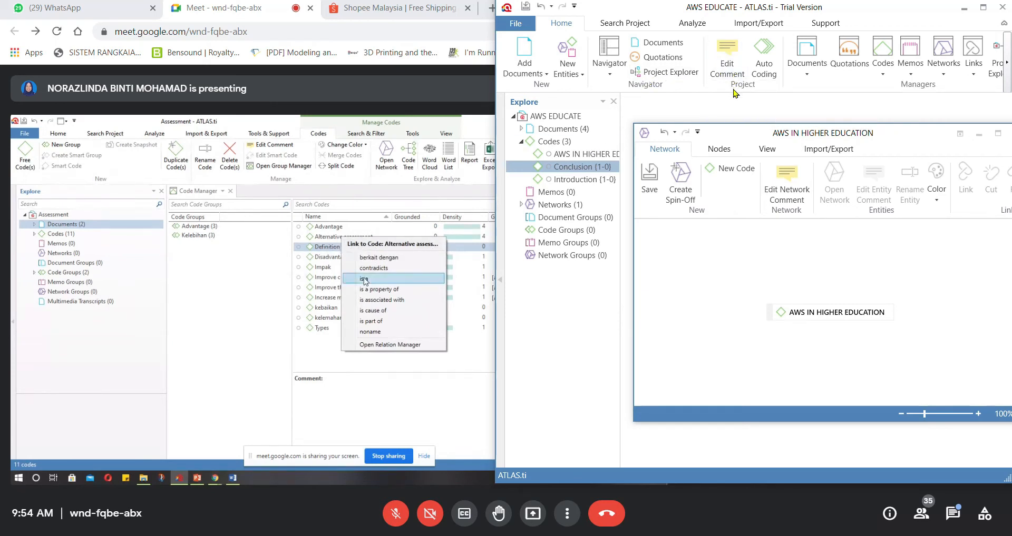
{"action": "left_click", "coordinate": [595, 154]}
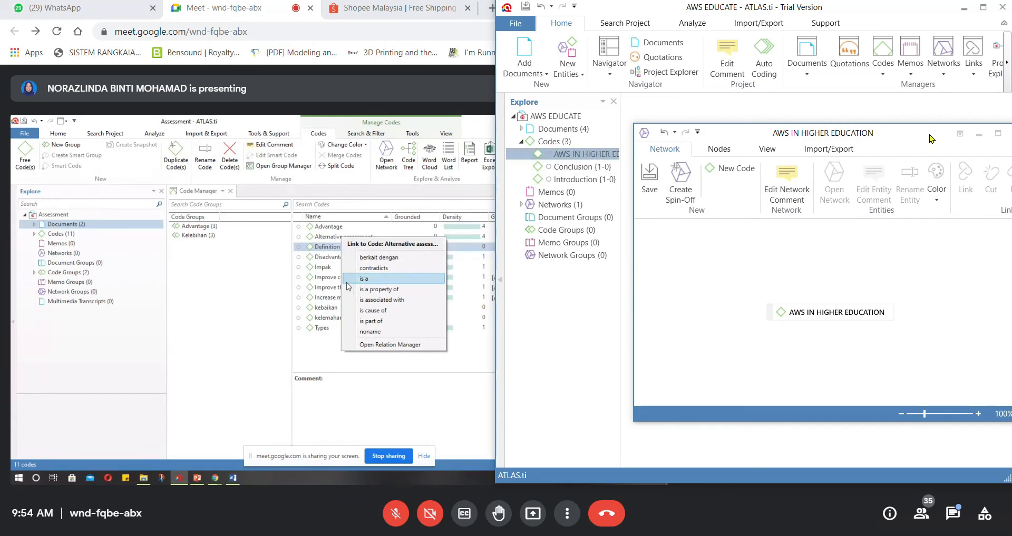
Step: Close the AWS IN HIGHER EDUCATION network window and return to the project window
{"action": "left_click_drag", "start_coordinate": [931, 138], "coordinate": [847, 145]}
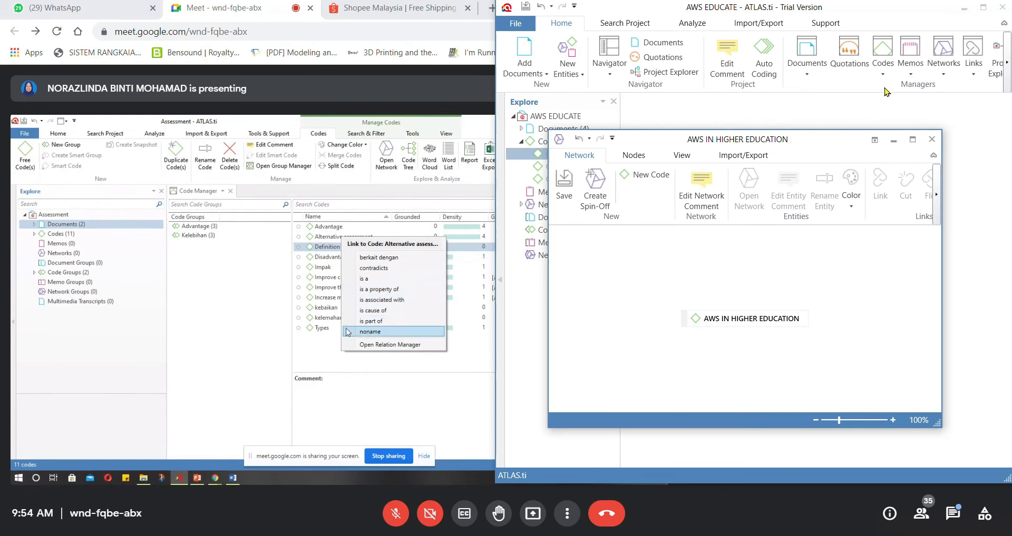
{"action": "left_click", "coordinate": [932, 139]}
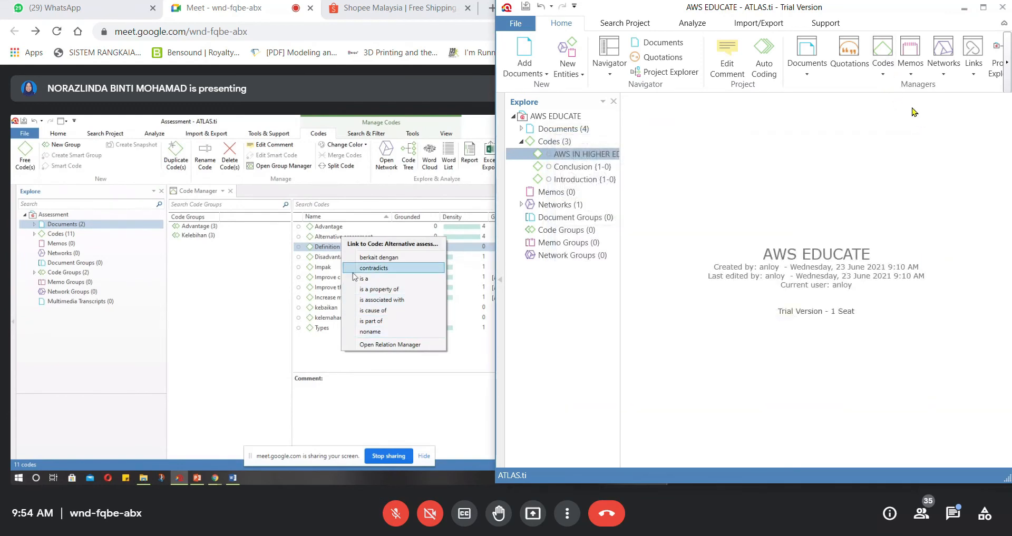
{"action": "left_click", "coordinate": [883, 73]}
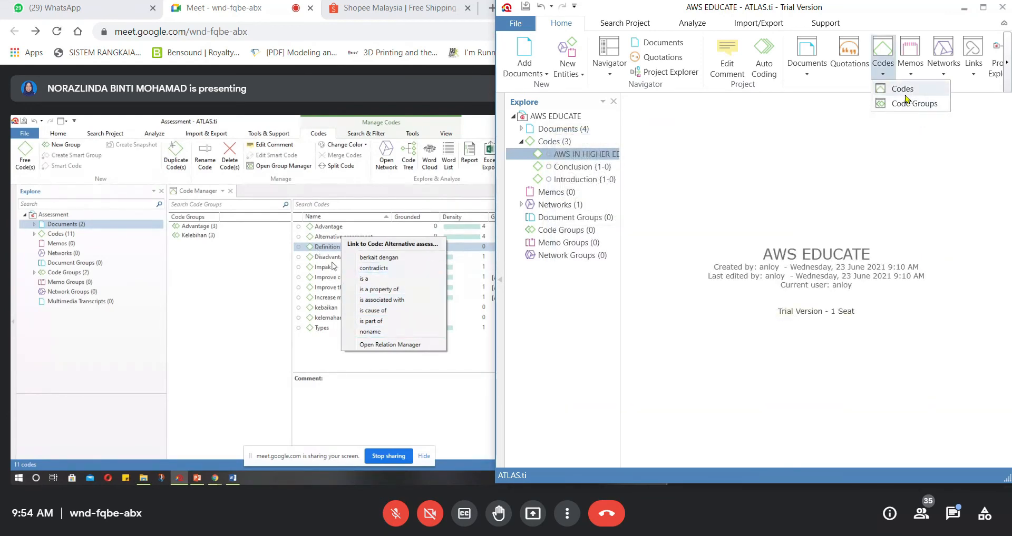
{"action": "left_click", "coordinate": [973, 95]}
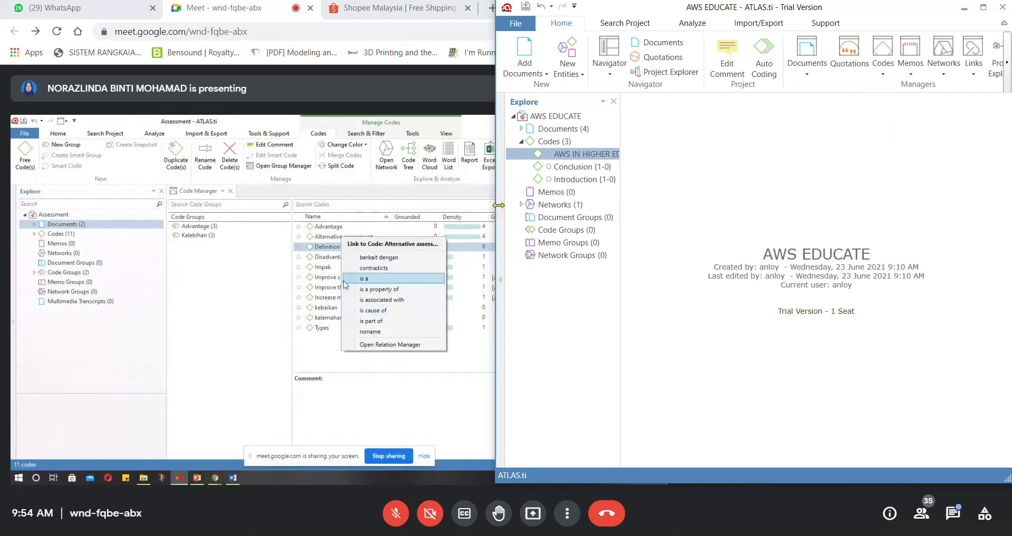
{"action": "mouse_move", "coordinate": [501, 209]}
{"action": "left_mouse_down"}
{"action": "mouse_move", "coordinate": [417, 196]}
{"action": "mouse_move", "coordinate": [498, 200]}
{"action": "left_mouse_up"}
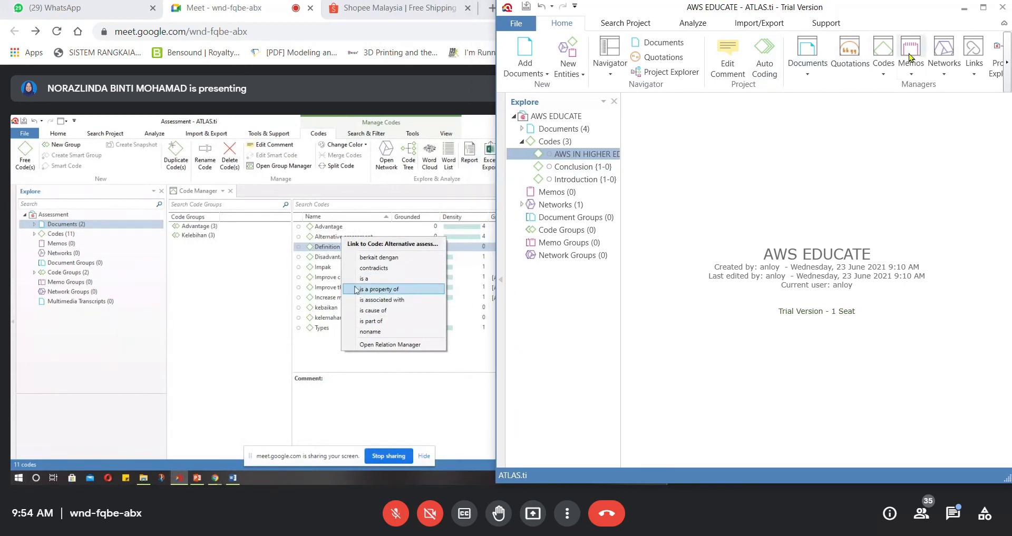
Step: Open the Code Manager and link the code Conclusion to AWS IN HIGHER EDUCATION with the relation "is part of"
{"action": "left_click", "coordinate": [883, 50]}
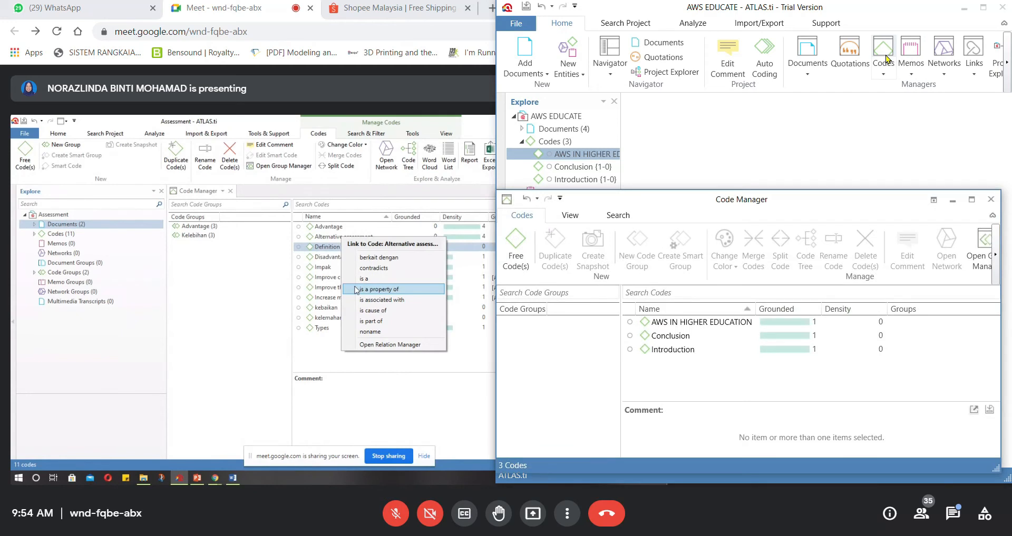
{"action": "left_click_drag", "start_coordinate": [842, 206], "coordinate": [851, 173]}
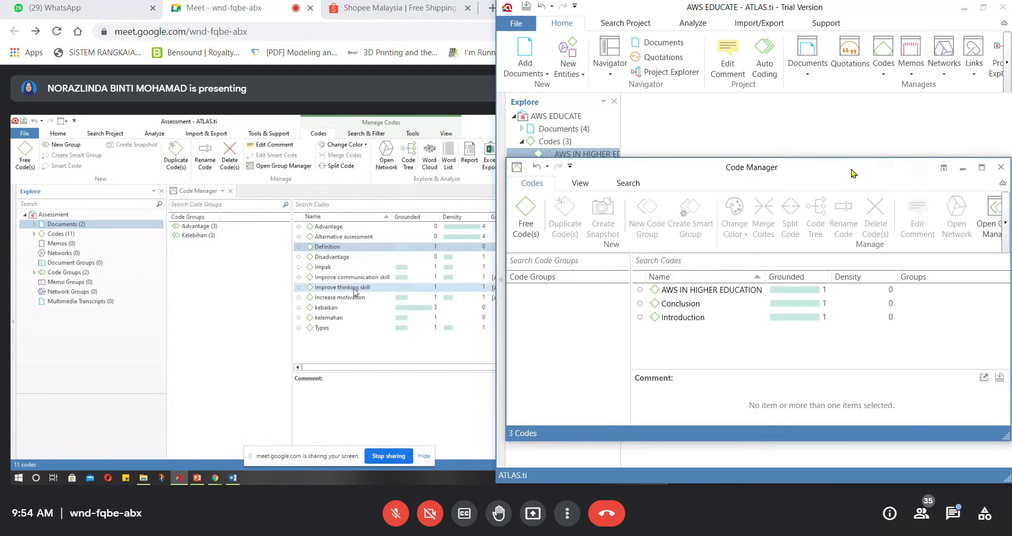
{"action": "left_click_drag", "start_coordinate": [709, 305], "coordinate": [708, 291]}
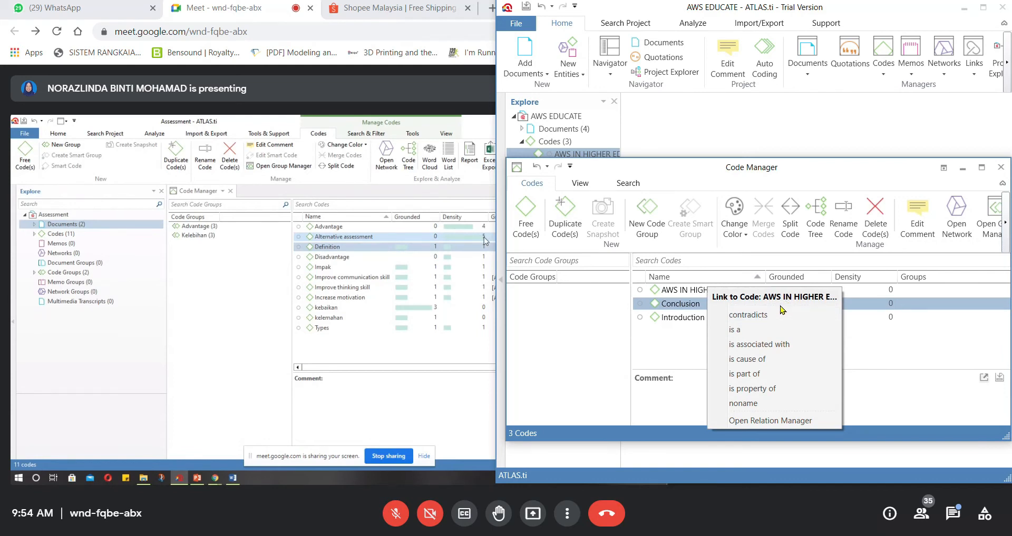
{"action": "left_click", "coordinate": [757, 374]}
Step: Link the code Introduction to AWS IN HIGHER EDUCATION with the relation "is part of"
{"action": "left_click", "coordinate": [704, 318]}
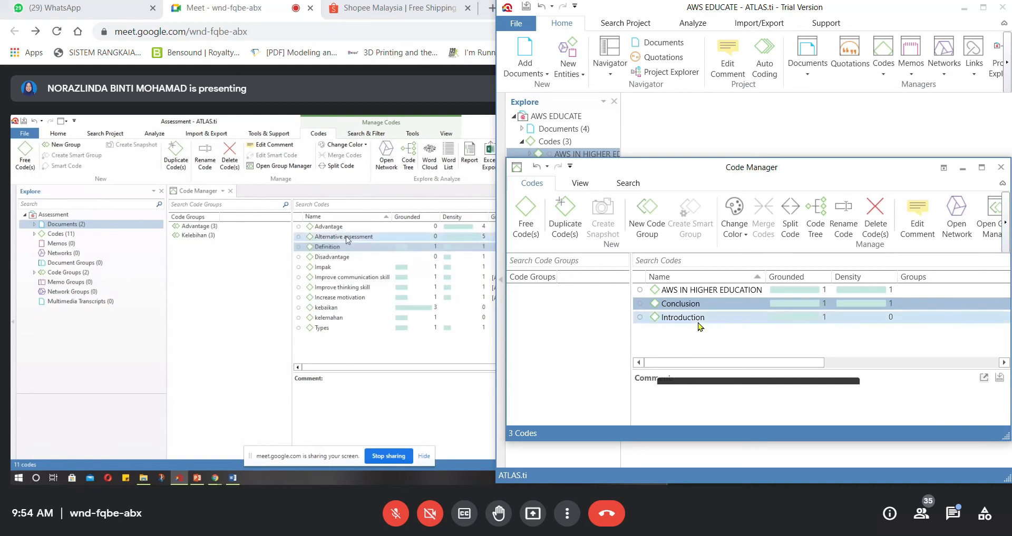
{"action": "left_click_drag", "start_coordinate": [711, 280], "coordinate": [718, 292]}
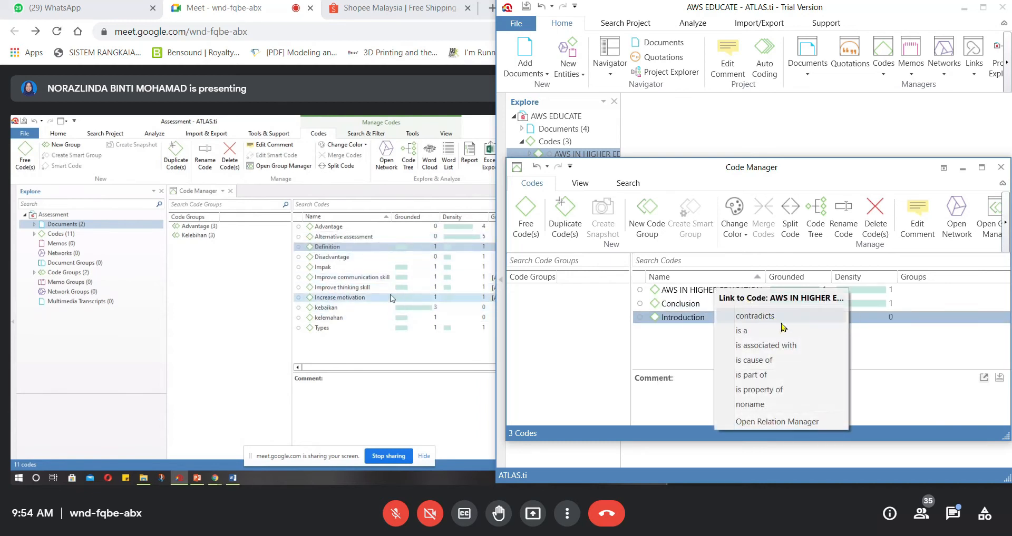
{"action": "left_click", "coordinate": [768, 384]}
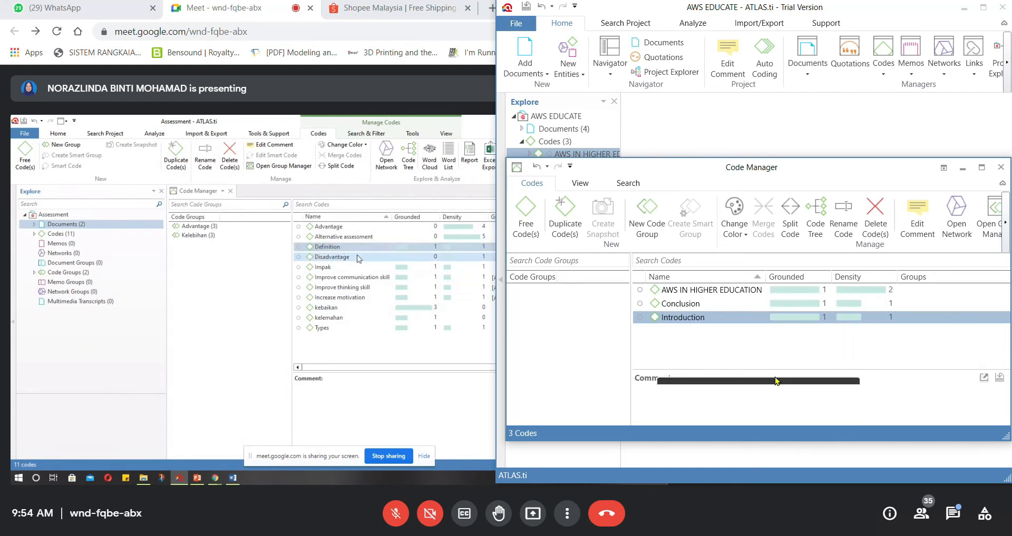
Step: Open the network of the code AWS IN HIGHER EDUCATION, then reposition and enlarge its window over the project window
{"action": "left_click", "coordinate": [726, 294]}
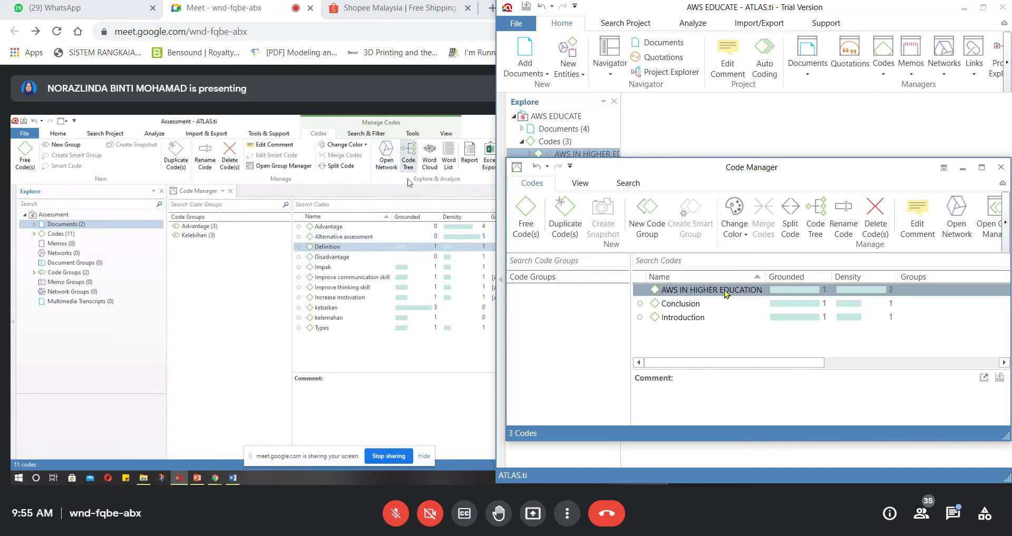
{"action": "right_click", "coordinate": [724, 291]}
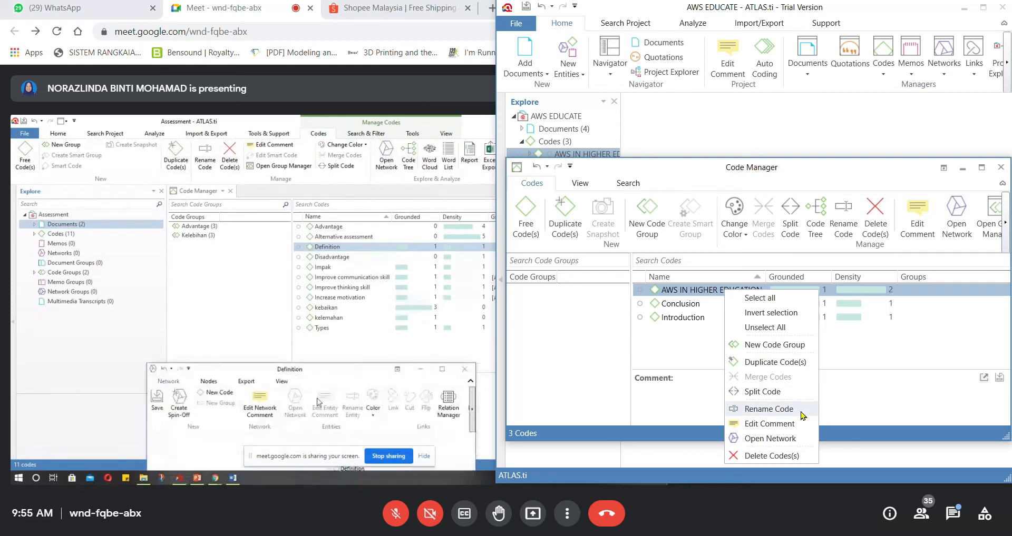
{"action": "left_click", "coordinate": [794, 442]}
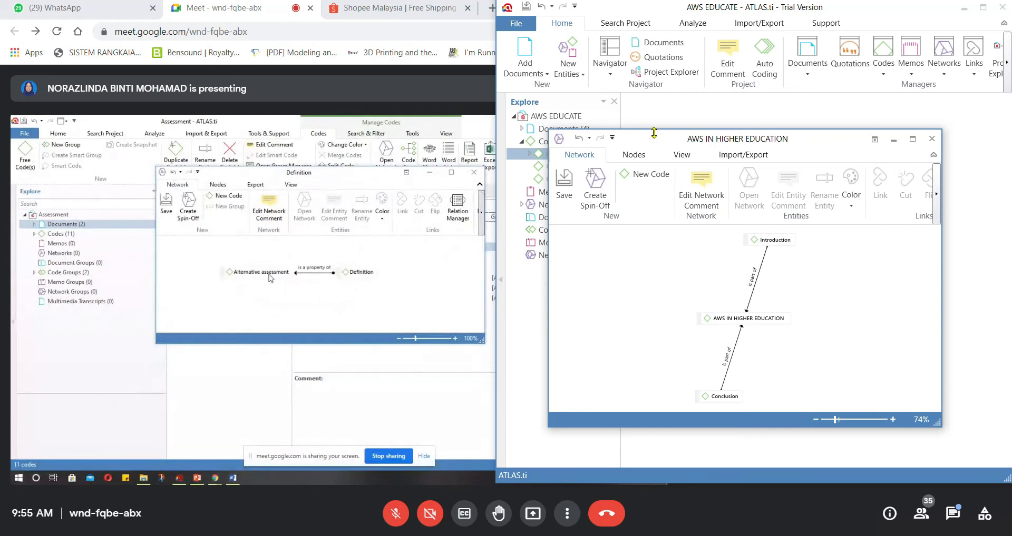
{"action": "left_click_drag", "start_coordinate": [649, 140], "coordinate": [605, 43]}
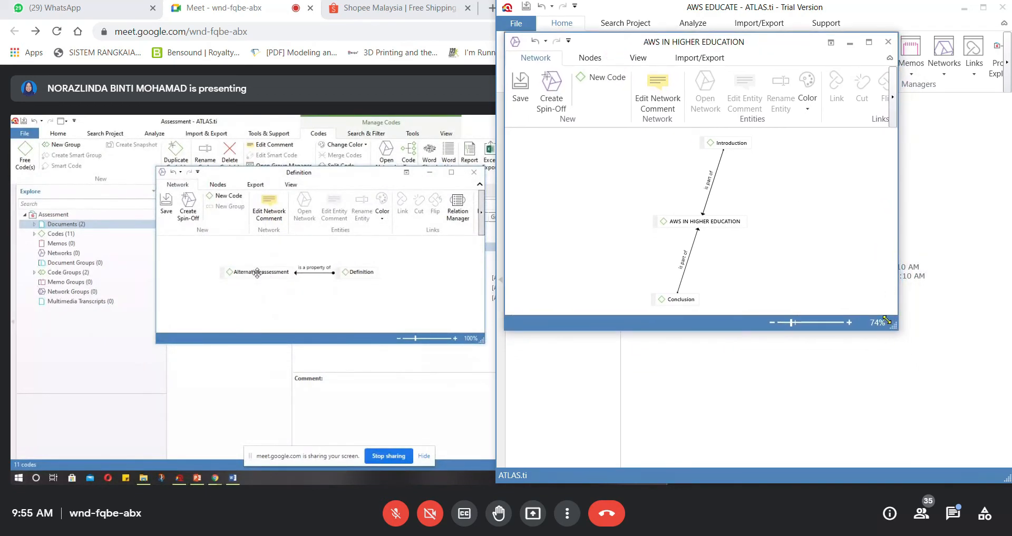
{"action": "left_click_drag", "start_coordinate": [887, 320], "coordinate": [957, 444]}
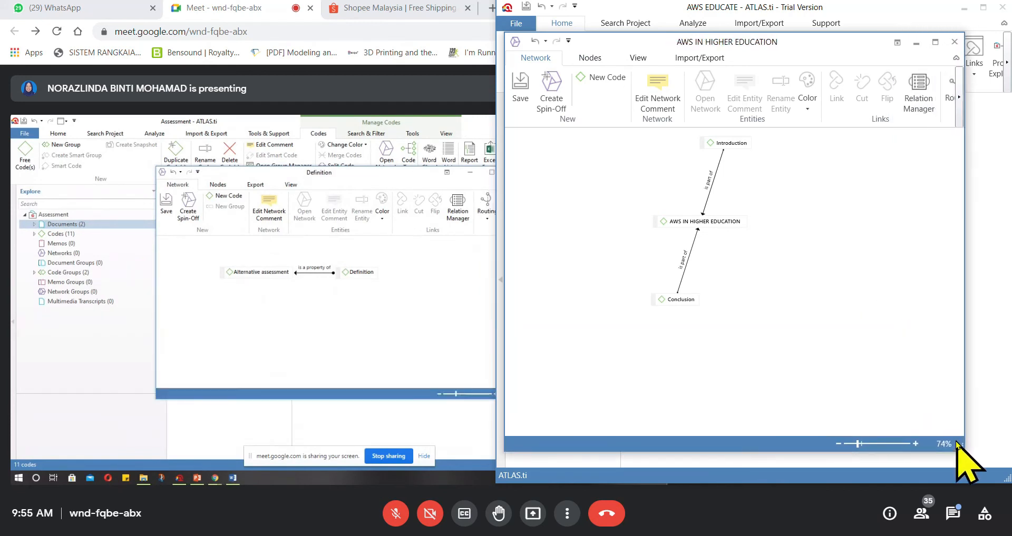
Step: Arrange the network nodes vertically, with Introduction above AWS IN HIGHER EDUCATION and Conclusion below it
{"action": "left_click_drag", "start_coordinate": [724, 217], "coordinate": [739, 229]}
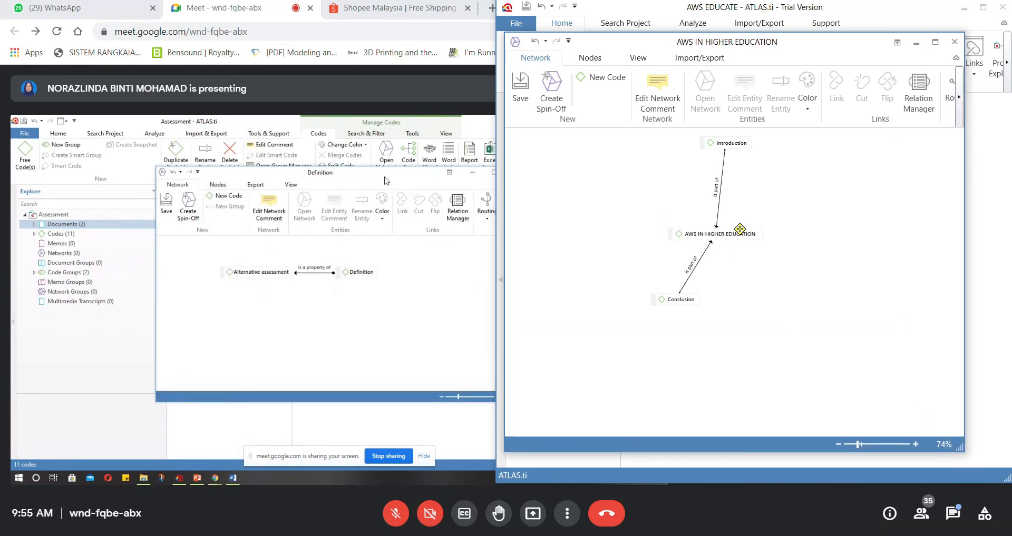
{"action": "left_click_drag", "start_coordinate": [737, 144], "coordinate": [831, 178]}
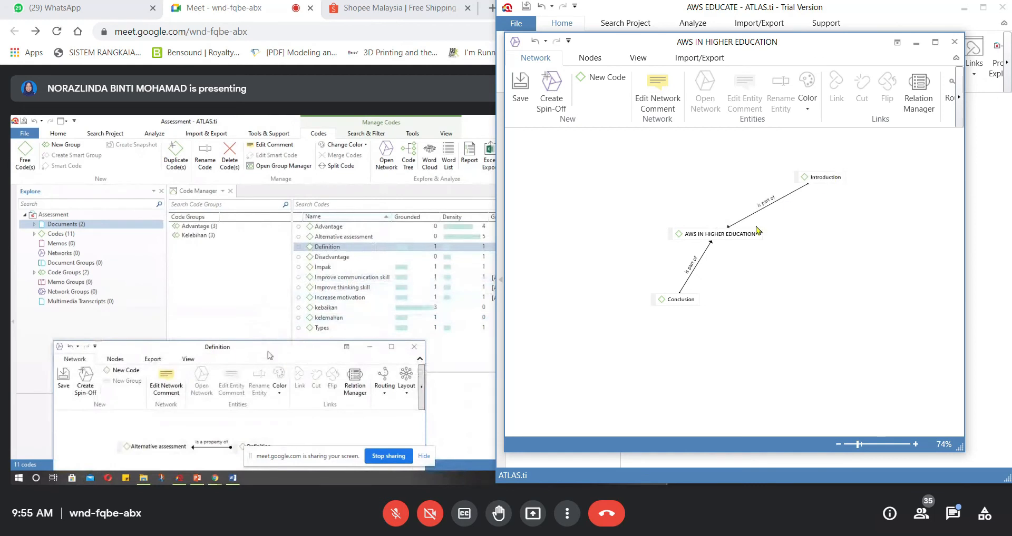
{"action": "left_click_drag", "start_coordinate": [674, 300], "coordinate": [617, 274]}
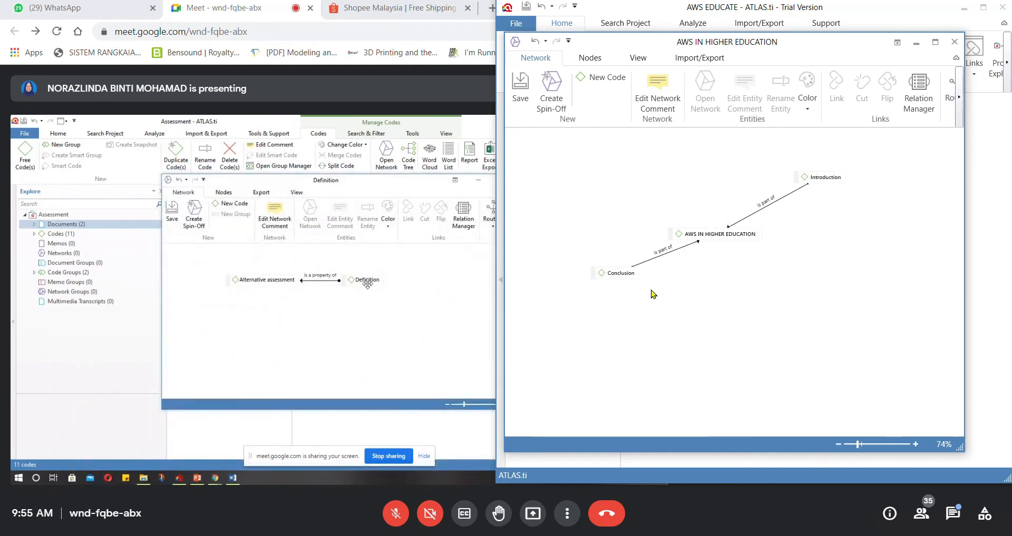
{"action": "left_click_drag", "start_coordinate": [633, 270], "coordinate": [742, 315]}
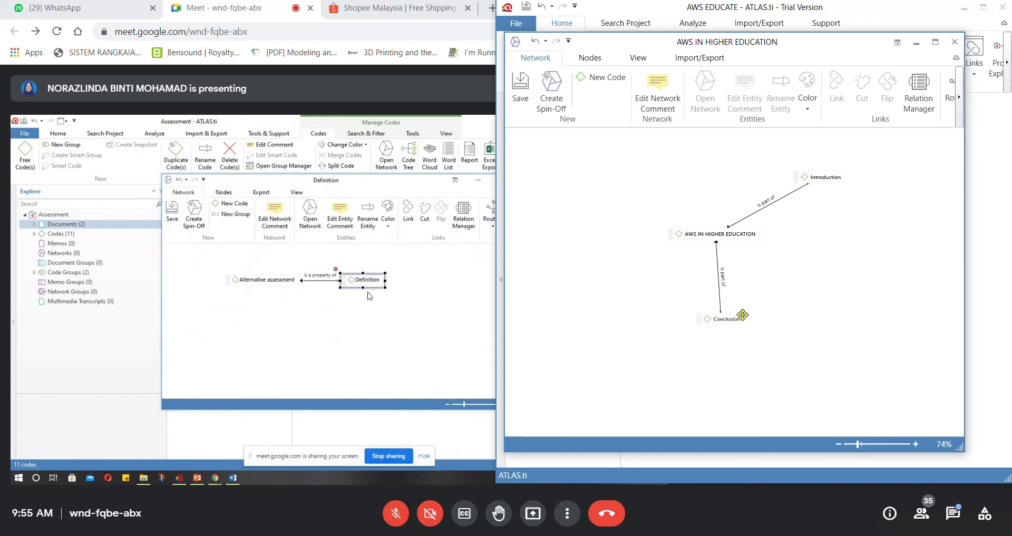
{"action": "left_click_drag", "start_coordinate": [815, 176], "coordinate": [712, 159]}
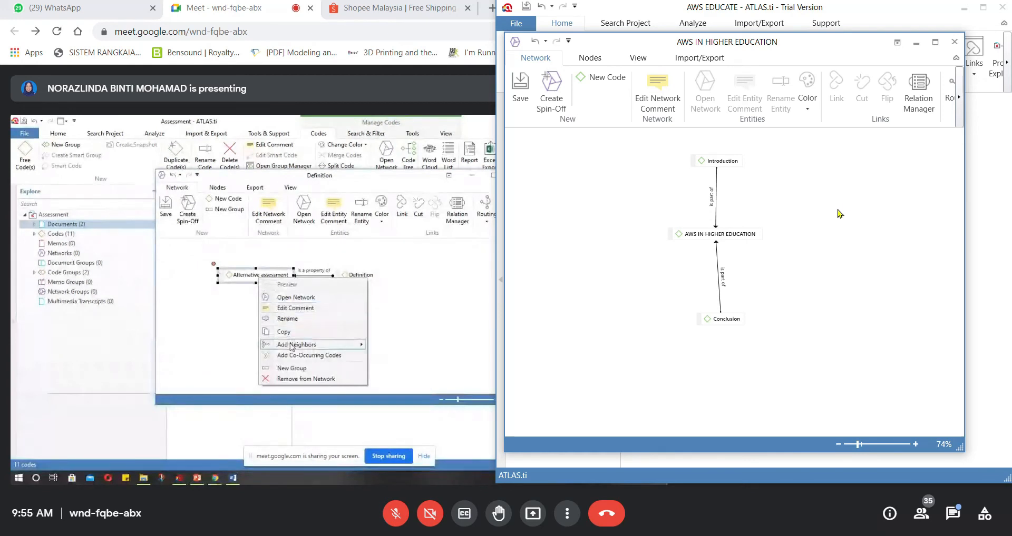
Step: Import the code neighbors of the AWS IN HIGHER EDUCATION node into the network
{"action": "left_click", "coordinate": [743, 235]}
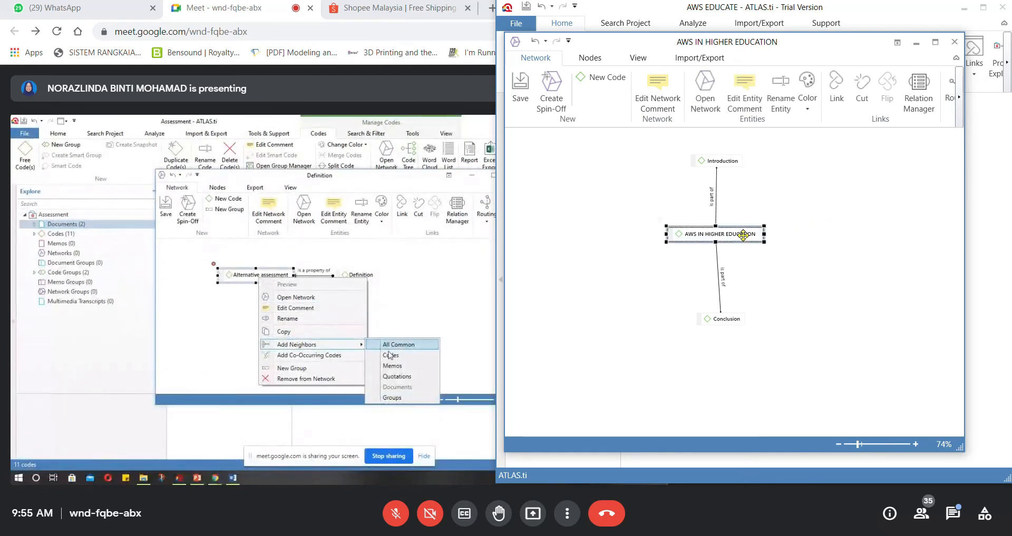
{"action": "right_click", "coordinate": [743, 235]}
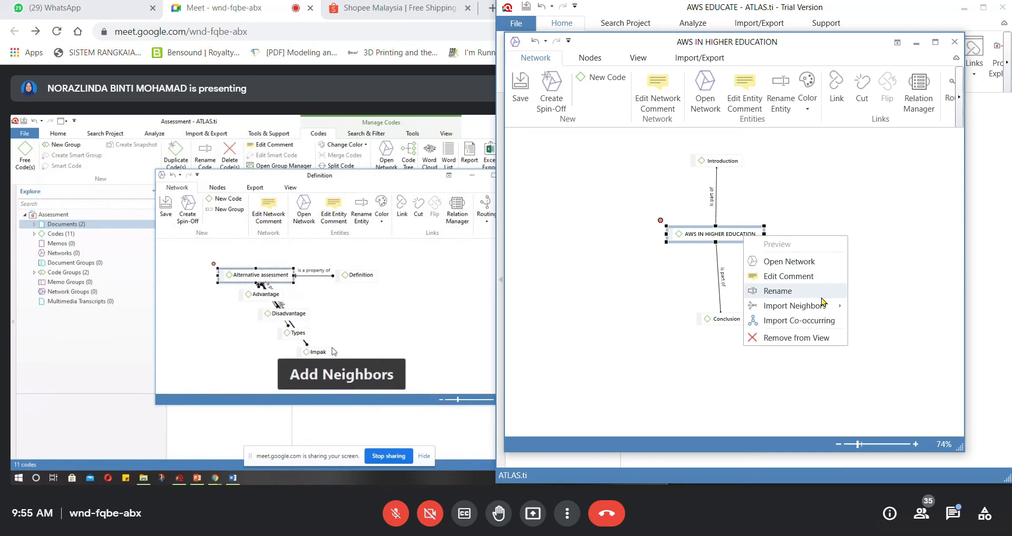
{"action": "mouse_move", "coordinate": [820, 307]}
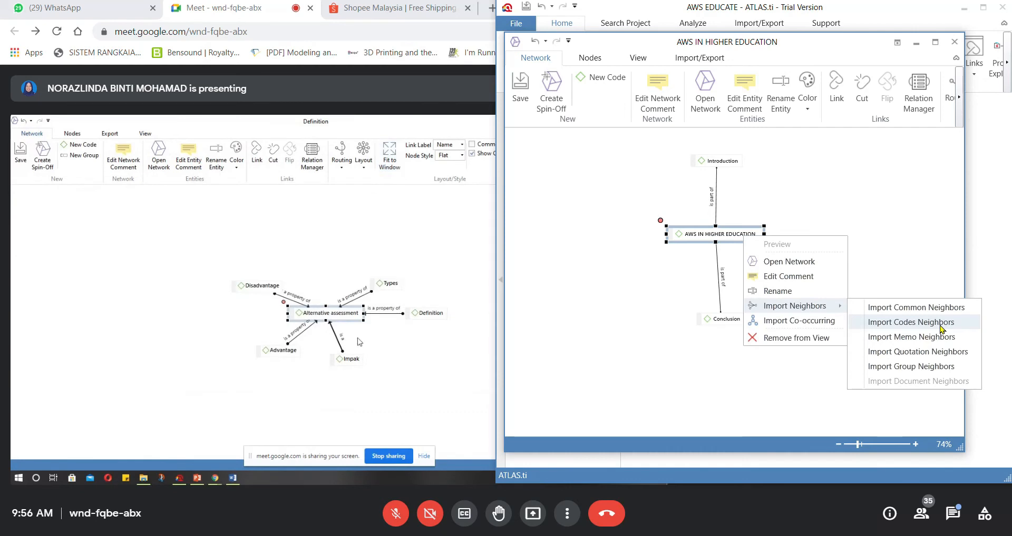
{"action": "left_click", "coordinate": [941, 327]}
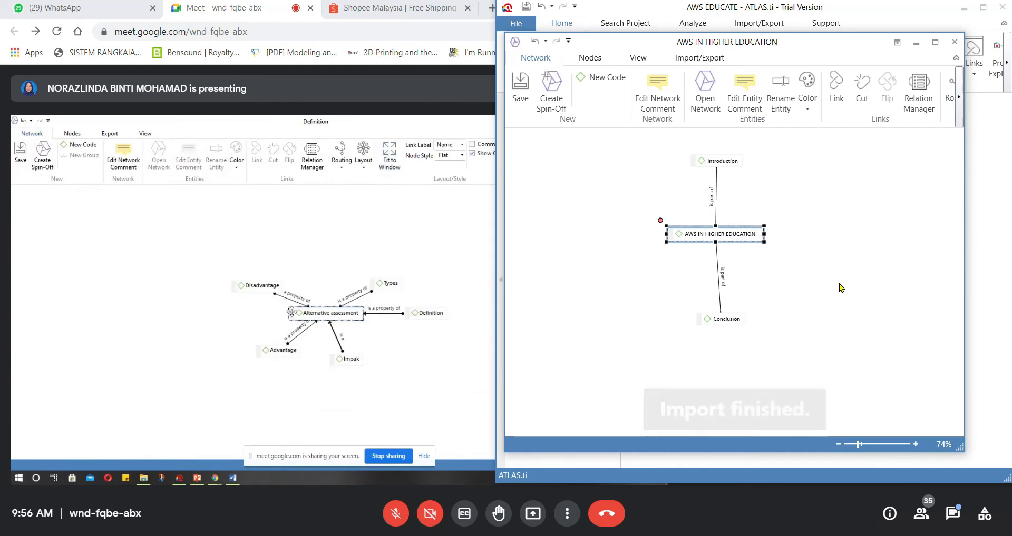
{"action": "right_click", "coordinate": [741, 228]}
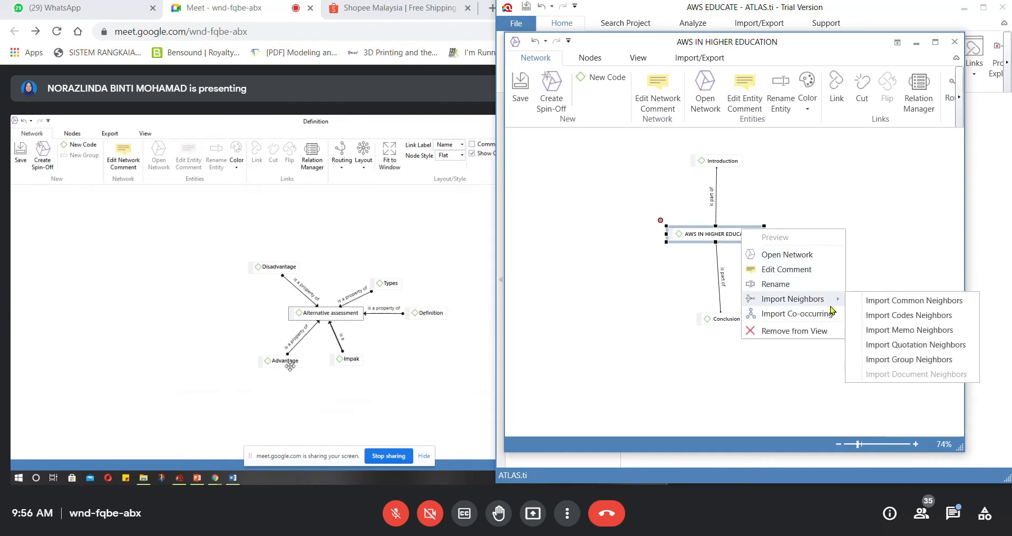
{"action": "left_click", "coordinate": [890, 316]}
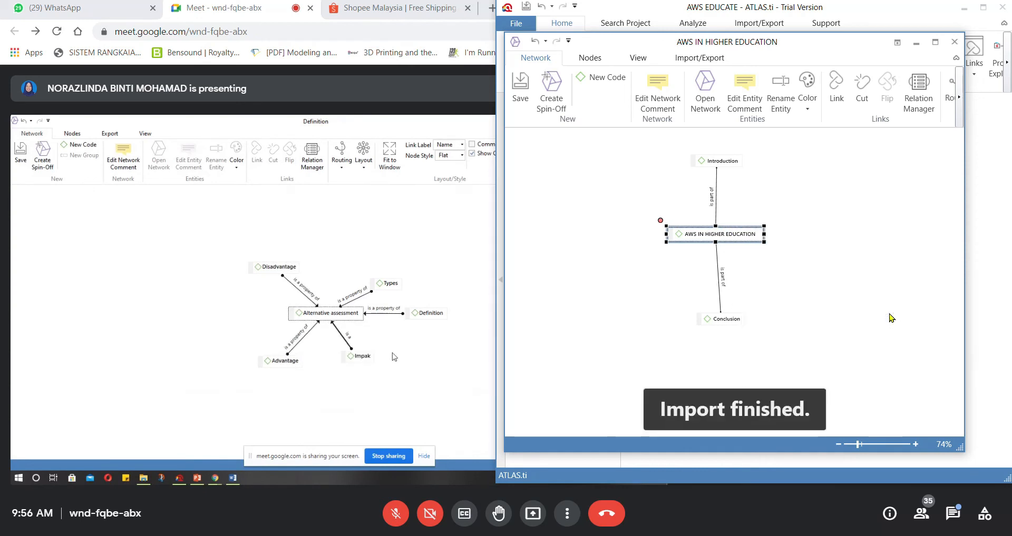
{"action": "left_click", "coordinate": [879, 308]}
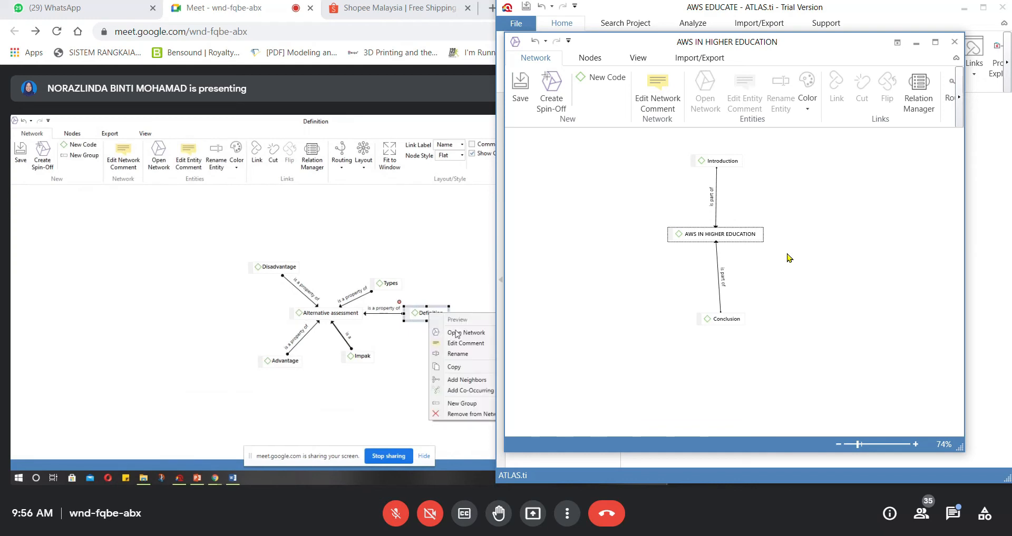
Step: Import the quotation neighbors of AWS IN HIGHER EDUCATION and place the quotation node between that code and Conclusion, off to the right
{"action": "right_click", "coordinate": [729, 160]}
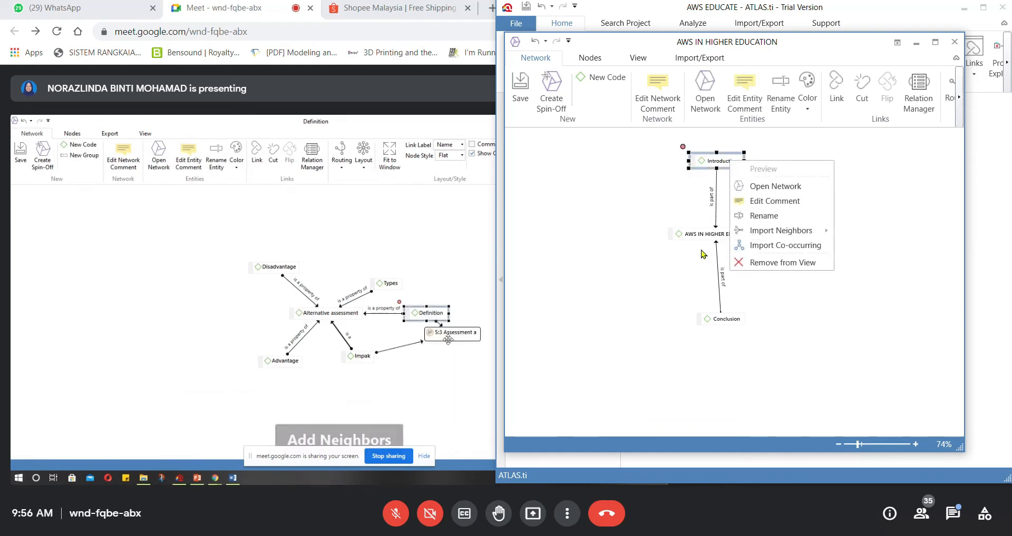
{"action": "left_click", "coordinate": [707, 233]}
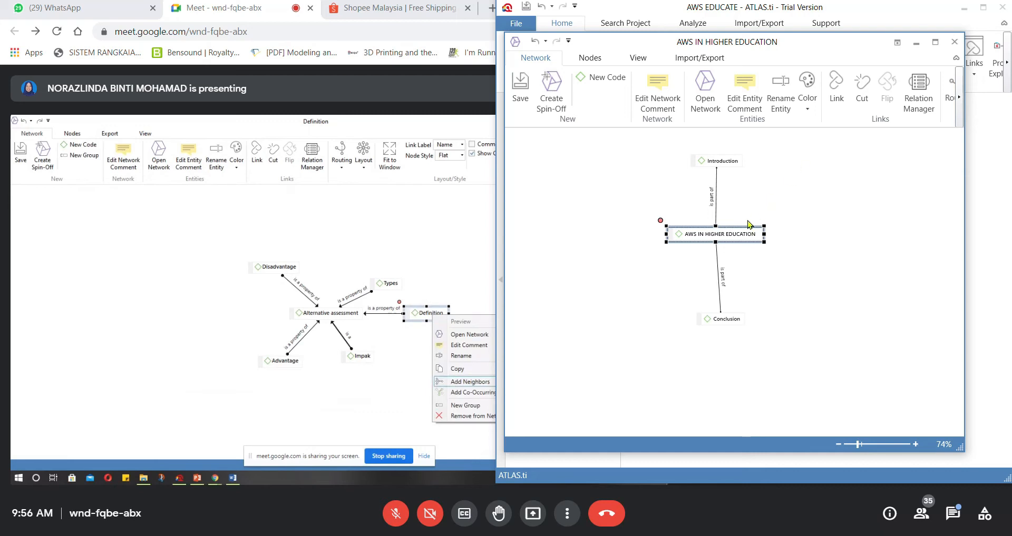
{"action": "right_click", "coordinate": [751, 237]}
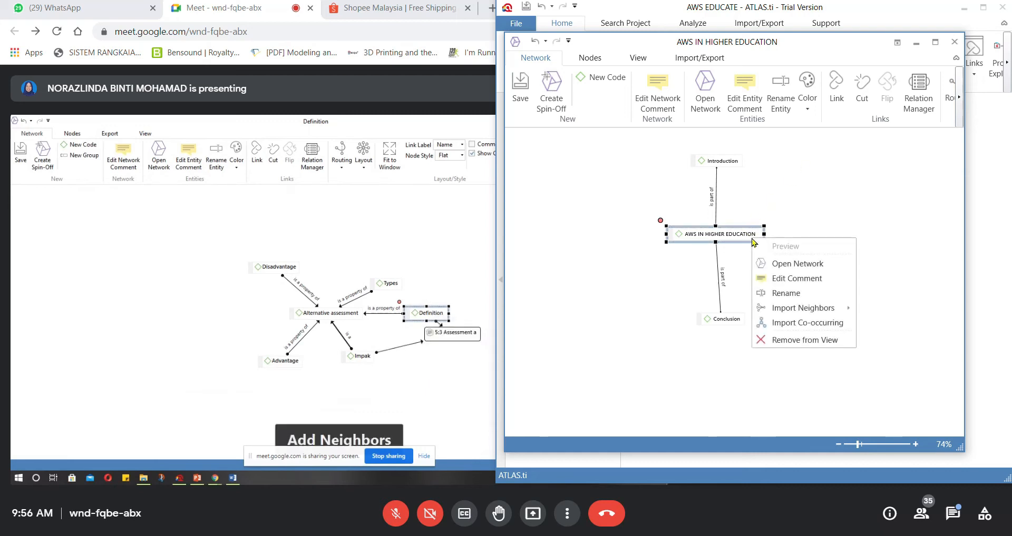
{"action": "mouse_move", "coordinate": [832, 310]}
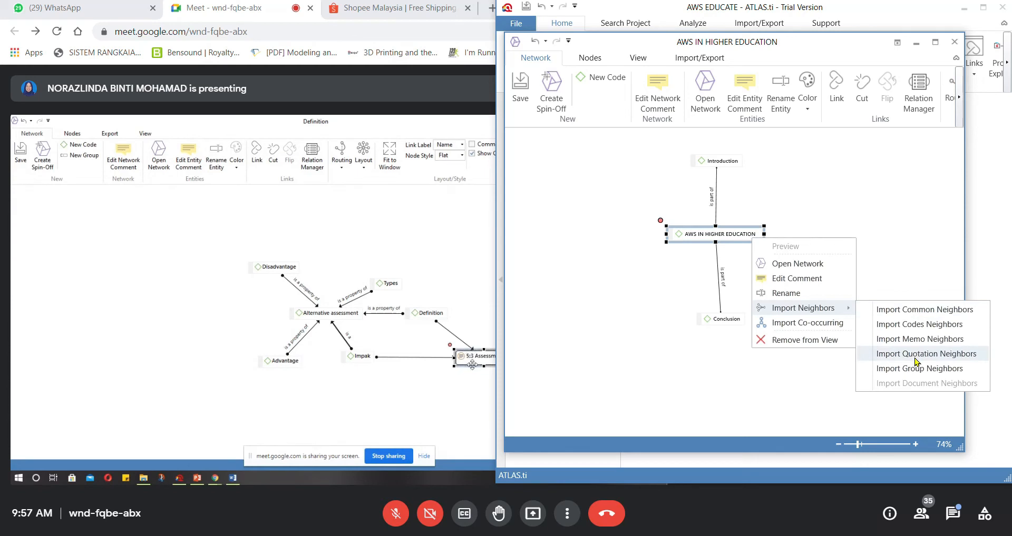
{"action": "left_click", "coordinate": [916, 362]}
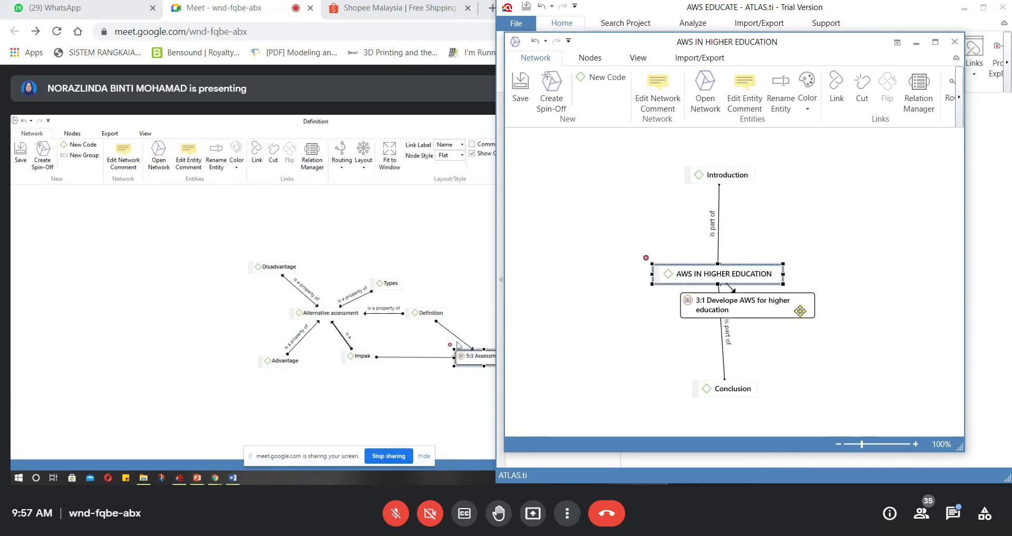
{"action": "left_click_drag", "start_coordinate": [798, 313], "coordinate": [887, 341]}
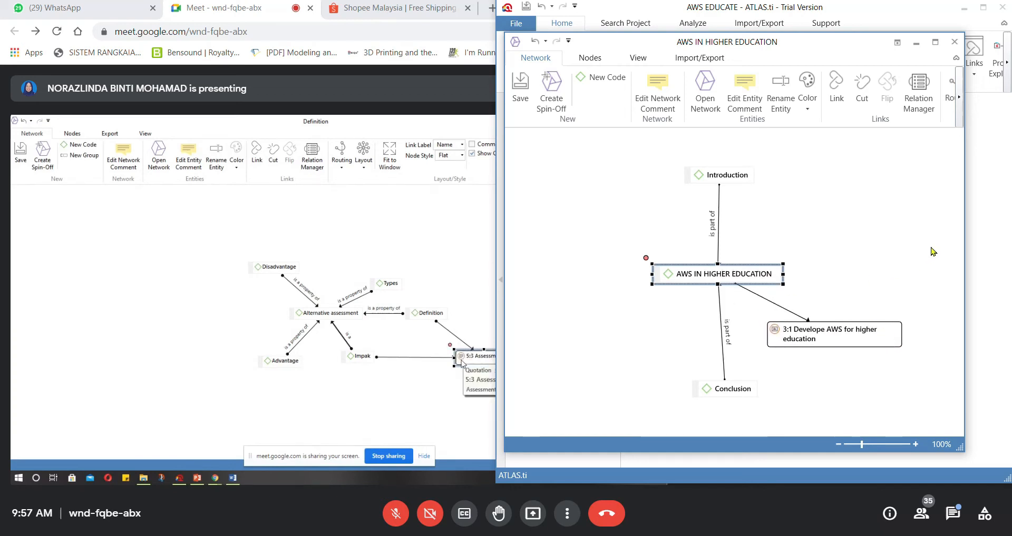
Step: Narrow the ATLAS.ti windows to uncover more of the shared presentation, keeping the AWS IN HIGHER EDUCATION network in front
{"action": "left_click_drag", "start_coordinate": [497, 316], "coordinate": [547, 309]}
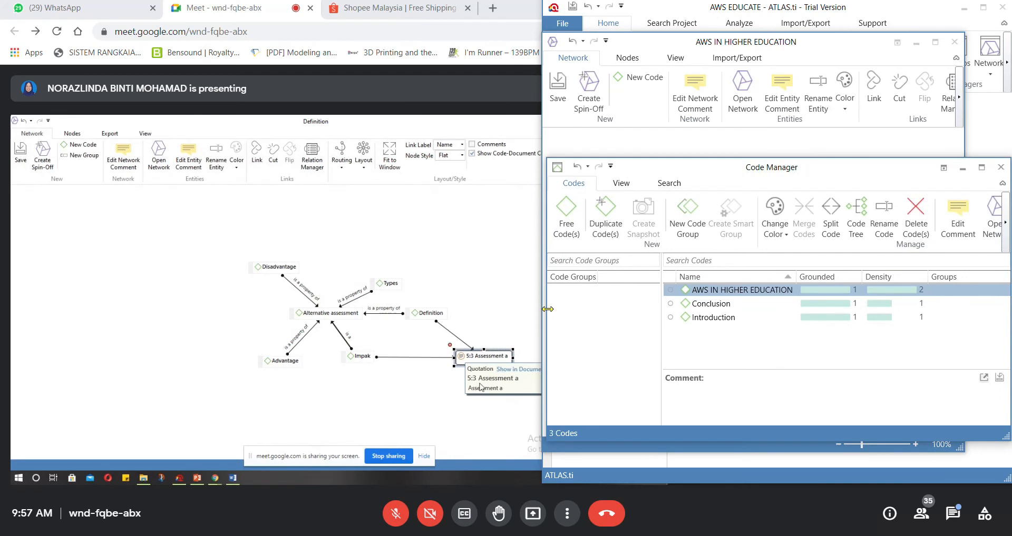
{"action": "left_click", "coordinate": [735, 151]}
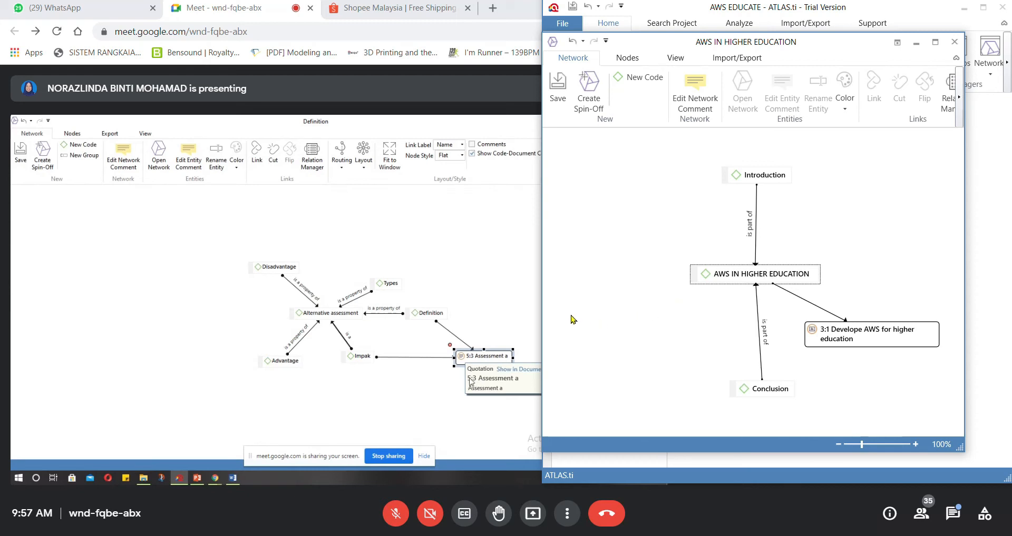
{"action": "left_click_drag", "start_coordinate": [543, 315], "coordinate": [593, 319]}
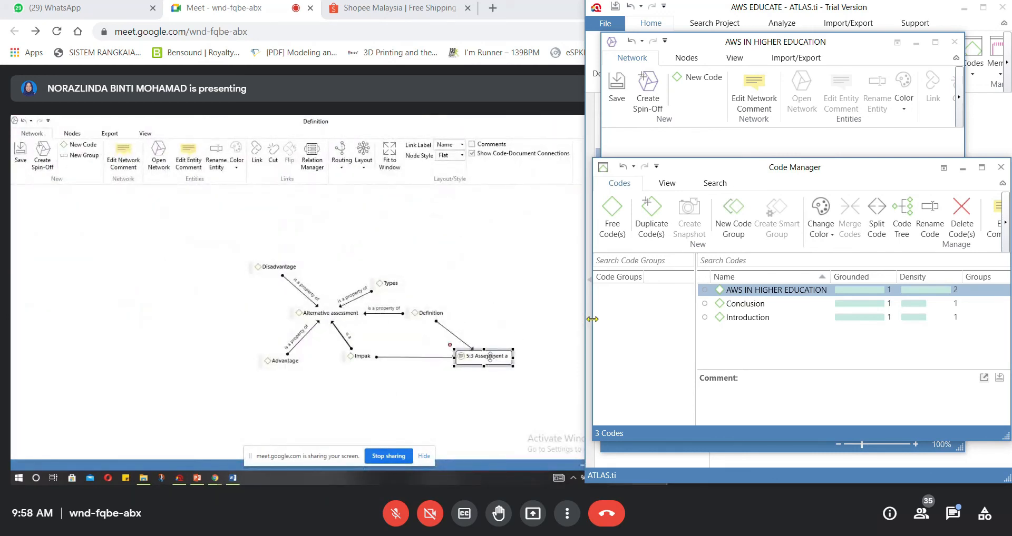
{"action": "left_click", "coordinate": [789, 150]}
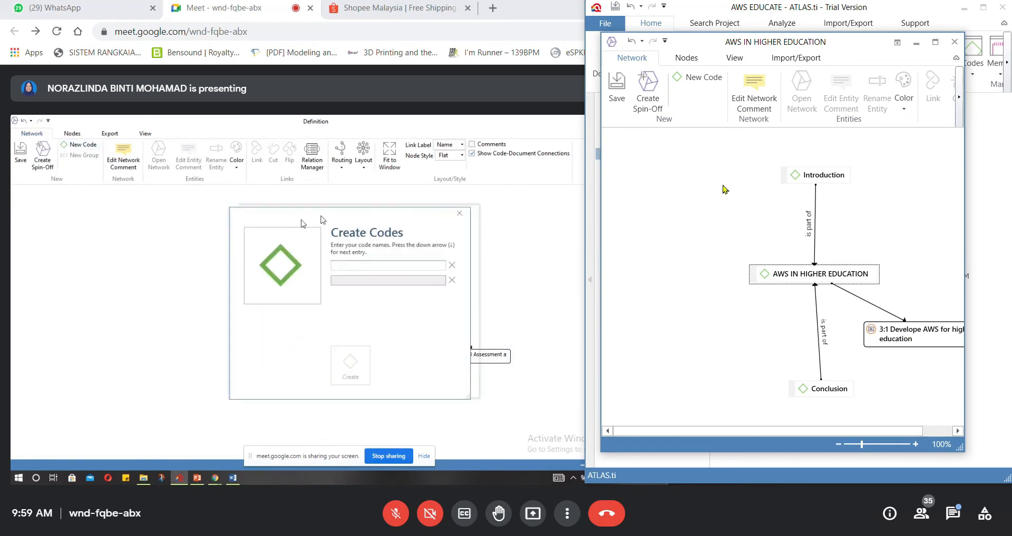
Step: Create a new code named Perbincangan in the network and place it off to the right between Introduction and AWS IN HIGHER EDUCATION
{"action": "left_click", "coordinate": [703, 83]}
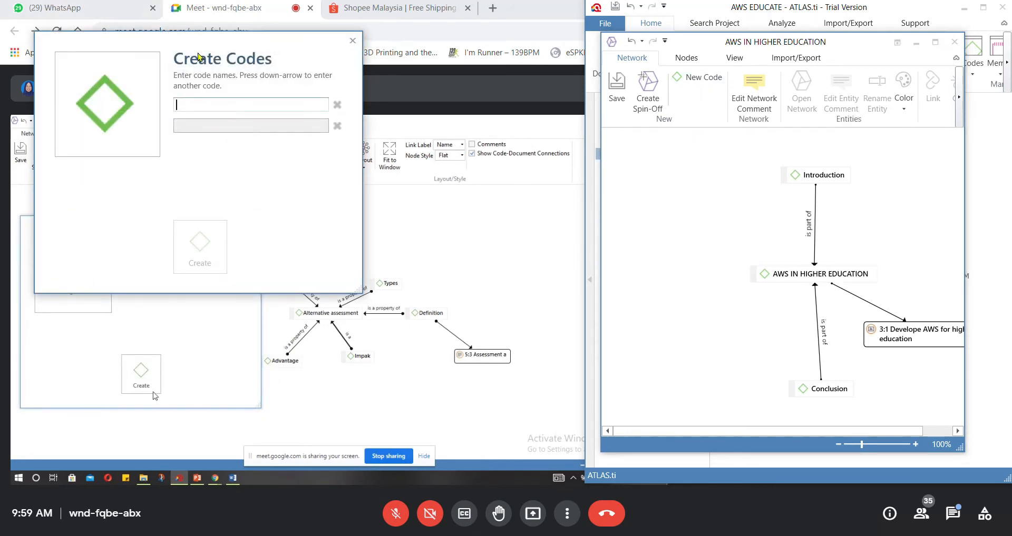
{"action": "left_click_drag", "start_coordinate": [209, 44], "coordinate": [769, 196]}
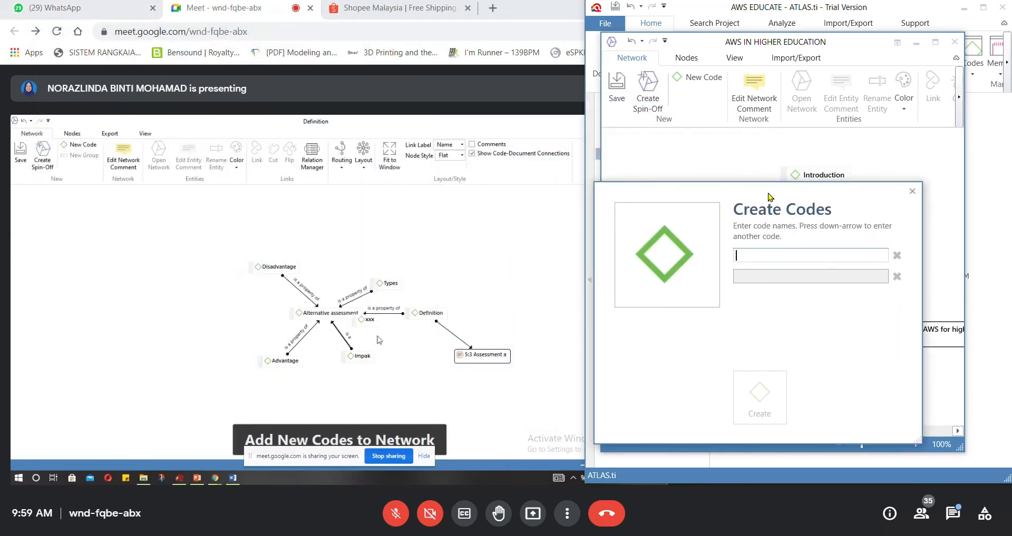
{"action": "type", "text": "Per"}
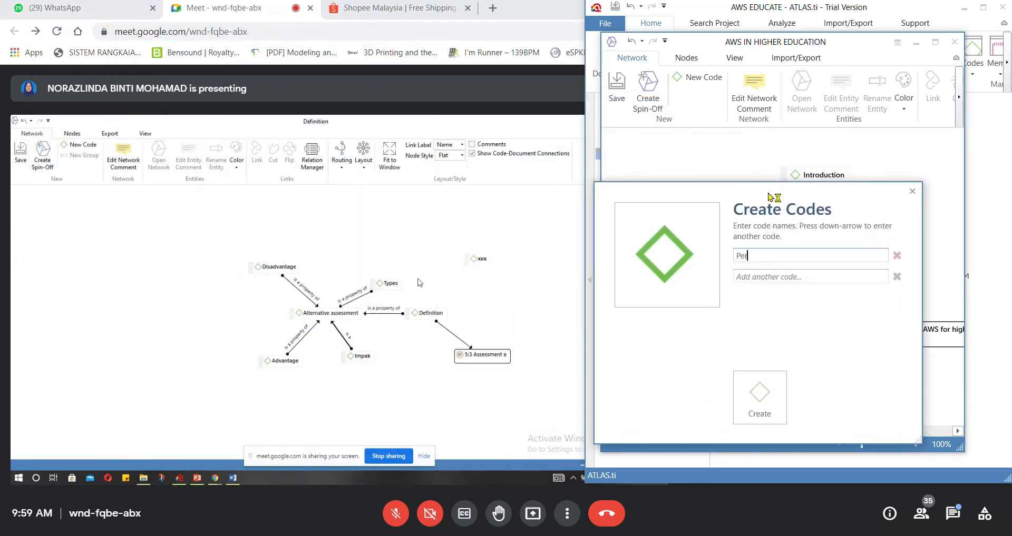
{"action": "type", "text": "bincangan"}
{"action": "left_click", "coordinate": [755, 416]}
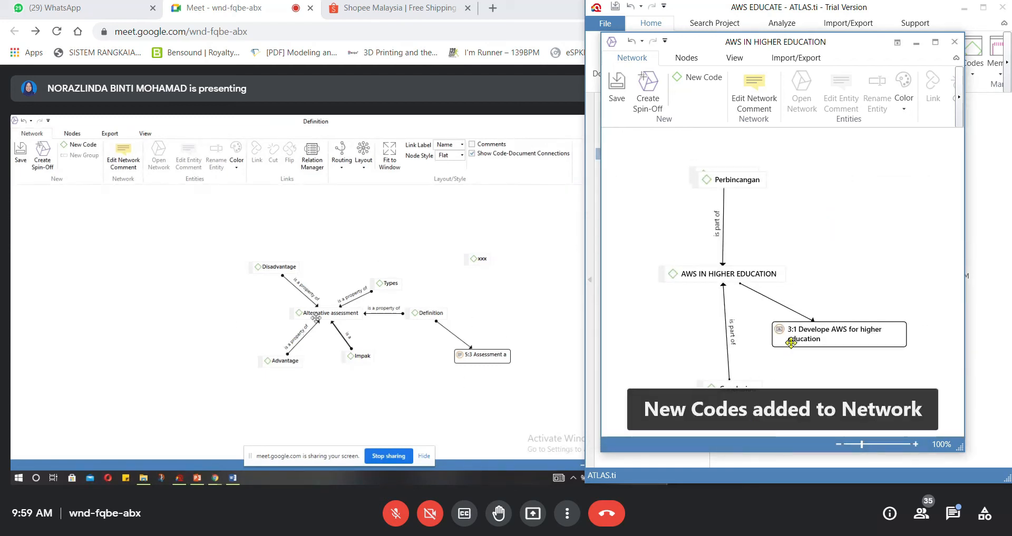
{"action": "left_click_drag", "start_coordinate": [745, 181], "coordinate": [851, 229]}
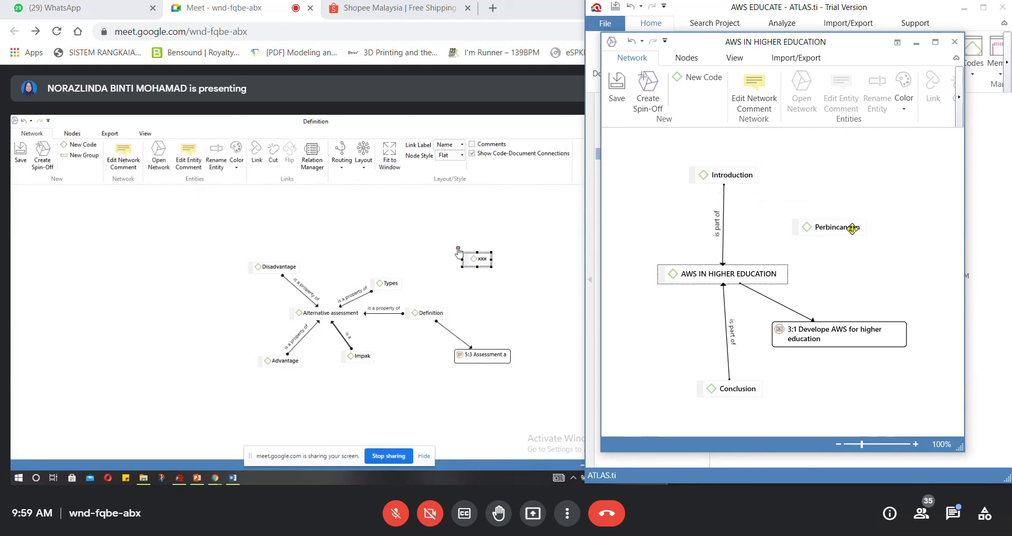
Step: Link the Perbincangan code to AWS IN HIGHER EDUCATION with the relation "is part of"
{"action": "left_click", "coordinate": [818, 234]}
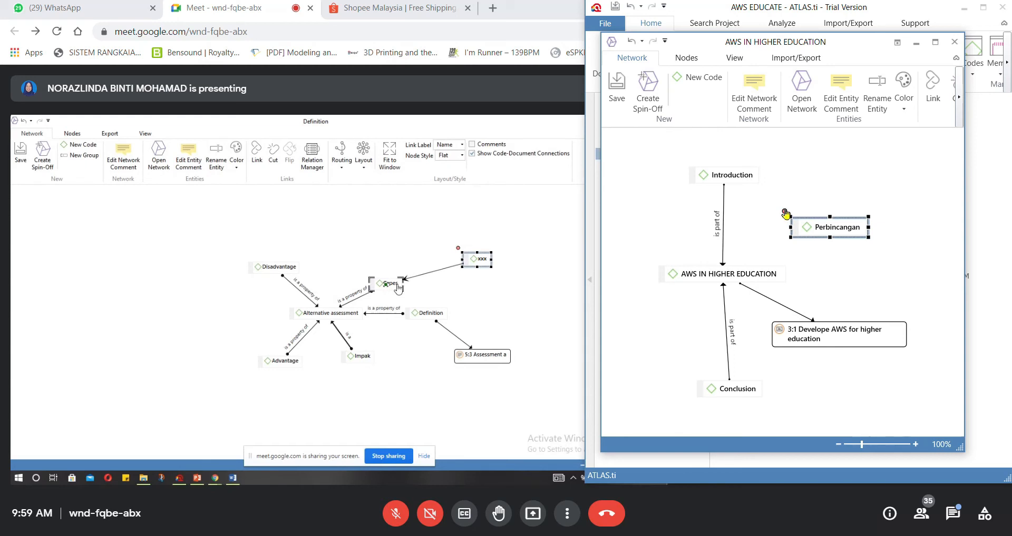
{"action": "left_click_drag", "start_coordinate": [784, 212], "coordinate": [787, 273]}
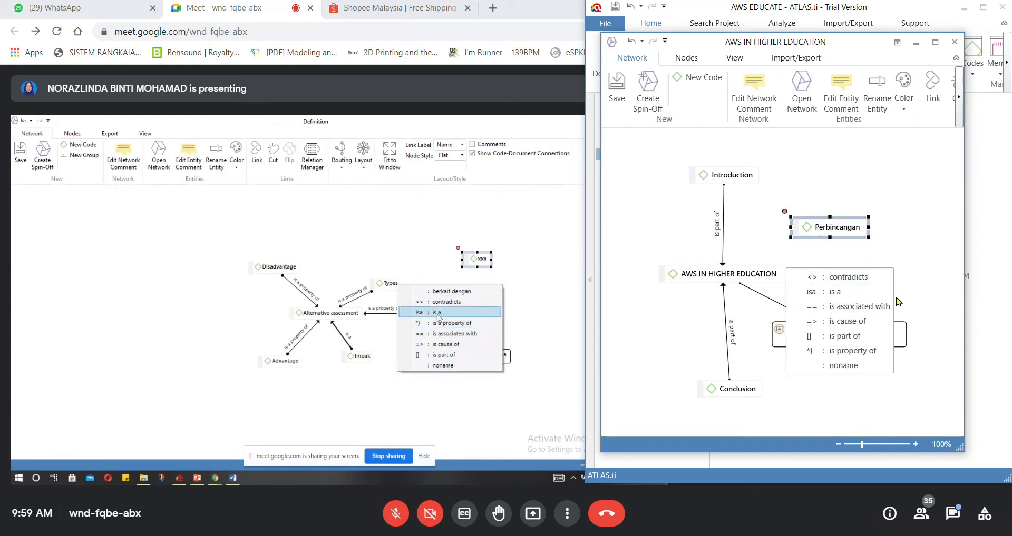
{"action": "left_click", "coordinate": [864, 336]}
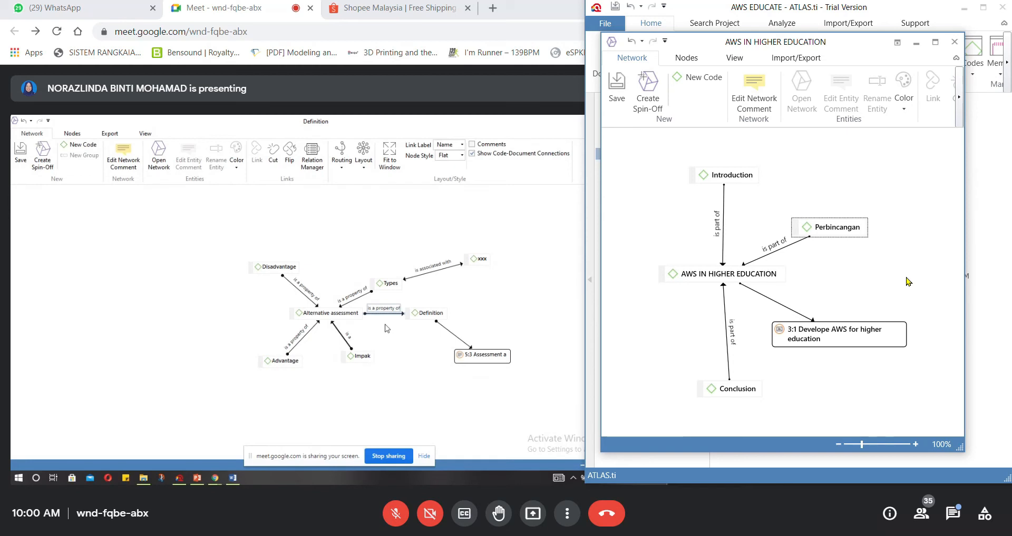
{"action": "left_click", "coordinate": [391, 353]}
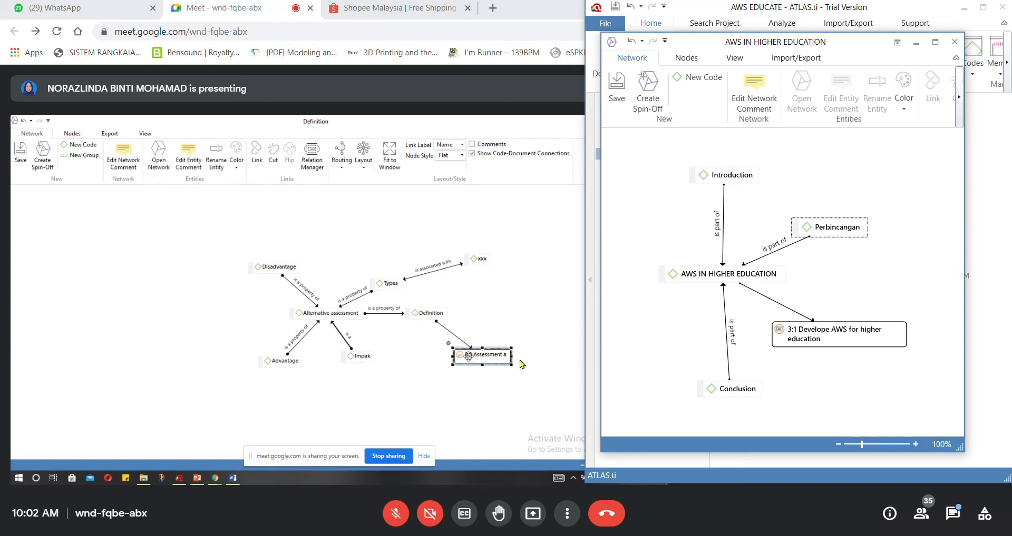
{"action": "mouse_move", "coordinate": [467, 378]}
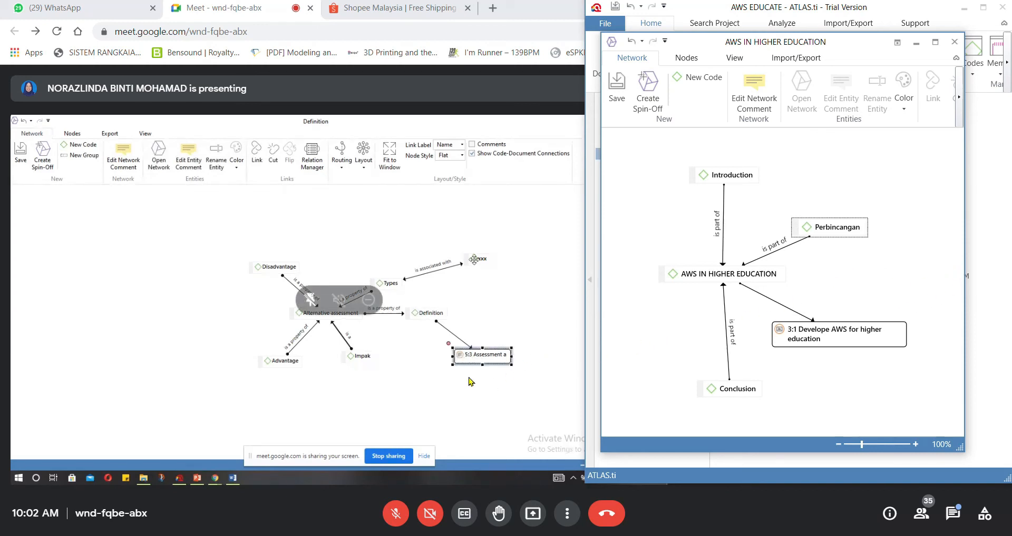
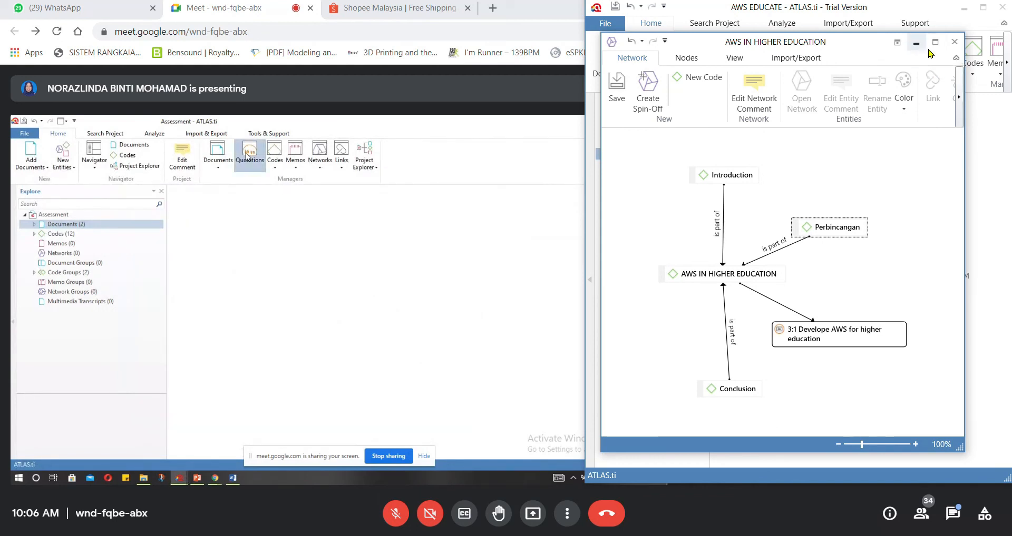
Step: Close the AWS IN HIGHER EDUCATION network window and the Code Manager
{"action": "left_click", "coordinate": [955, 45]}
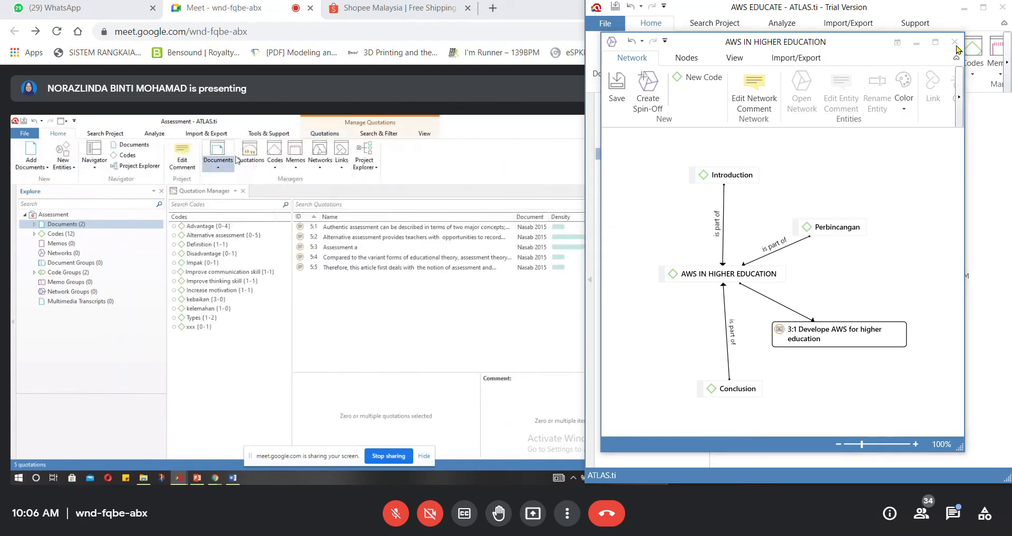
{"action": "left_click", "coordinate": [552, 324]}
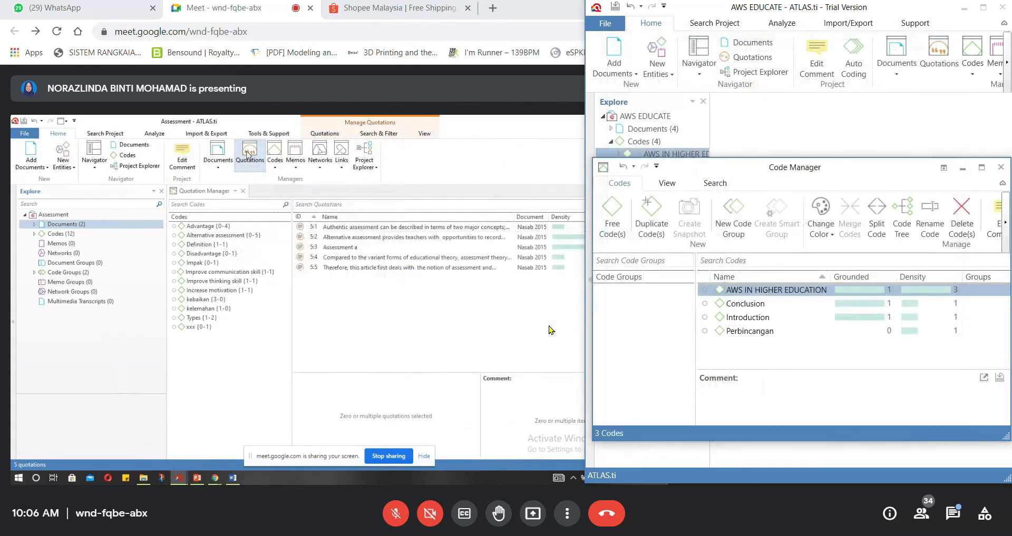
{"action": "left_click_drag", "start_coordinate": [928, 169], "coordinate": [894, 174]}
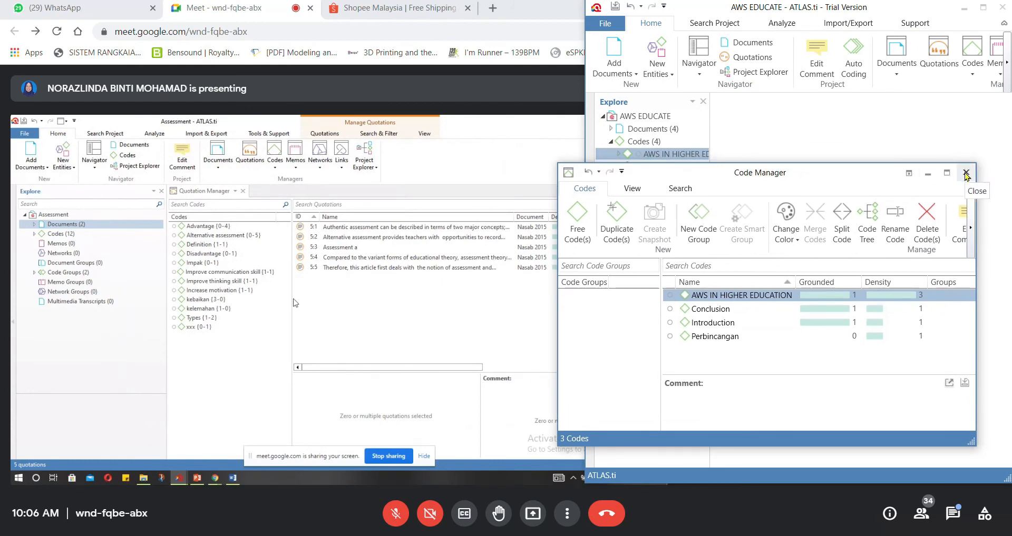
{"action": "left_click", "coordinate": [967, 172]}
Step: Open the Quotation Manager for the AWS EDUCATE project and move it clear of the shared presentation
{"action": "left_click", "coordinate": [942, 59]}
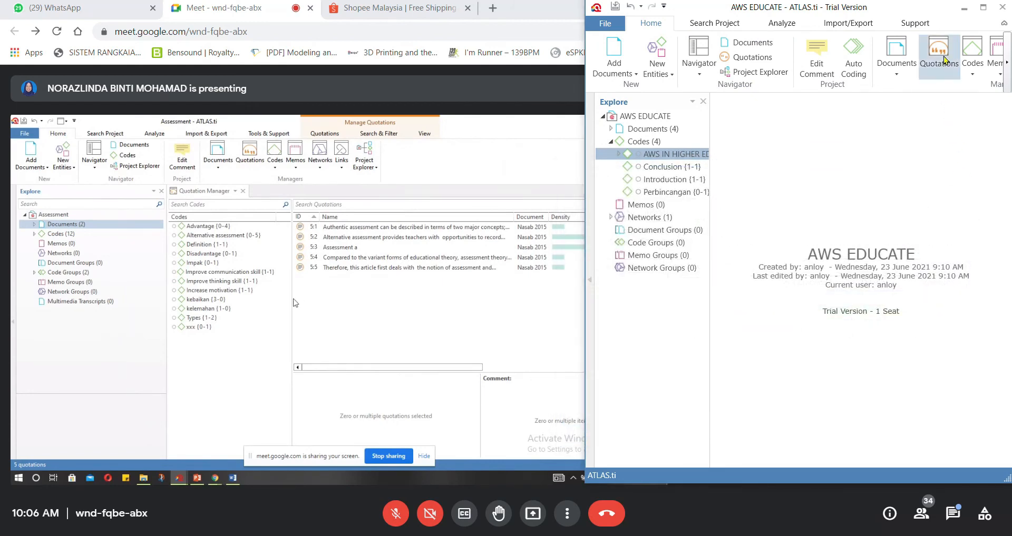
{"action": "left_click_drag", "start_coordinate": [405, 79], "coordinate": [941, 178]}
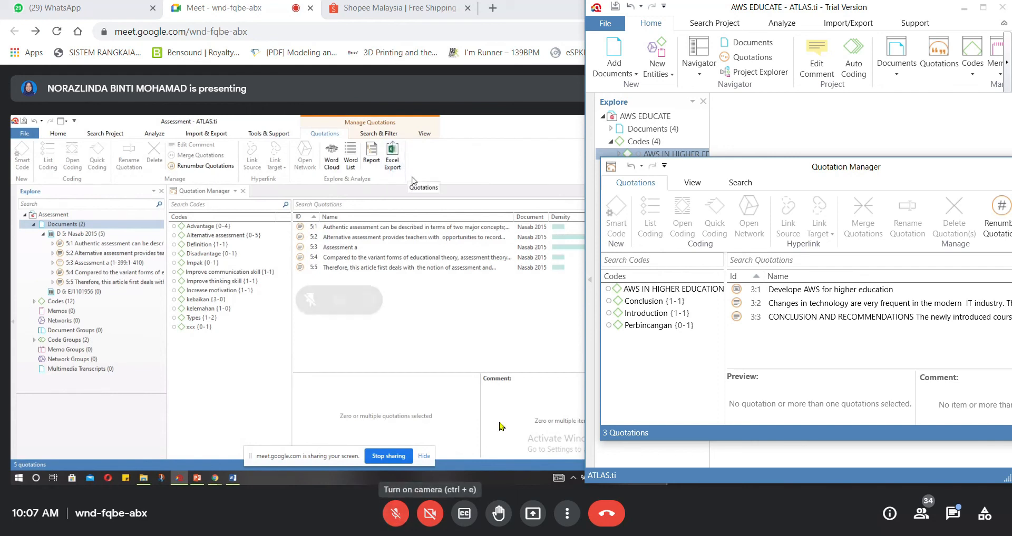
Step: Tile the Quotation Manager side by side with the Google Meet window and maximize the meeting
{"action": "left_click_drag", "start_coordinate": [908, 173], "coordinate": [1010, 193]}
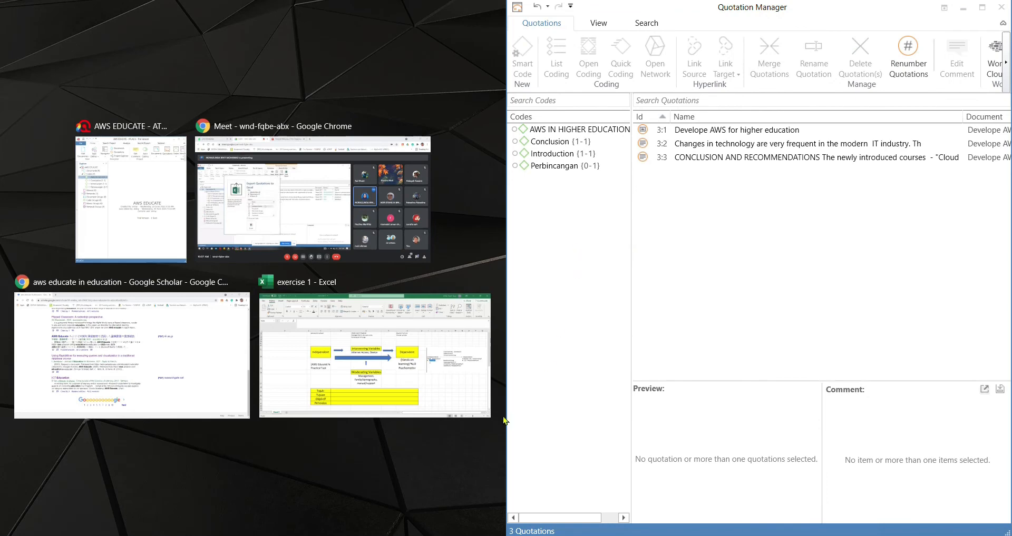
{"action": "left_click", "coordinate": [275, 205]}
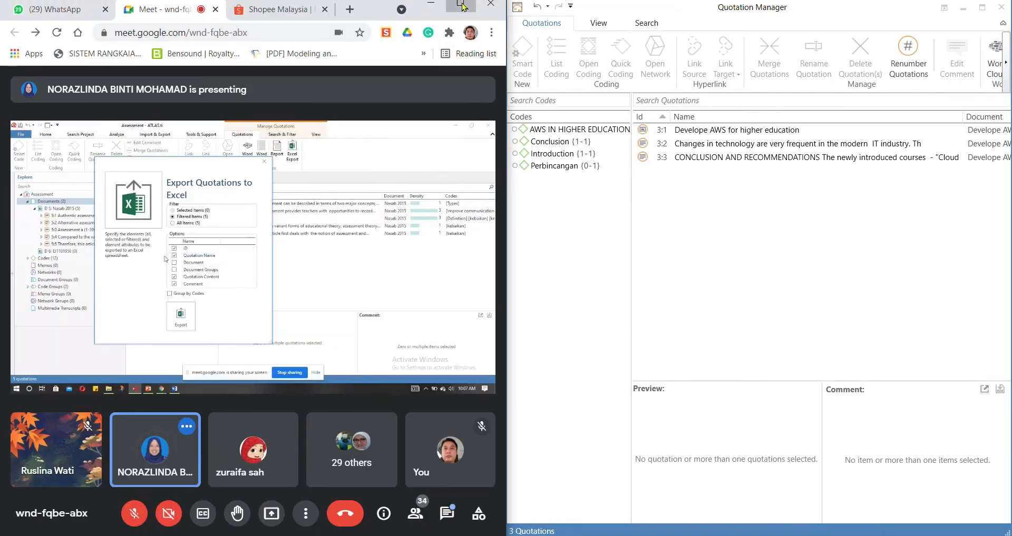
{"action": "left_click", "coordinate": [461, 5]}
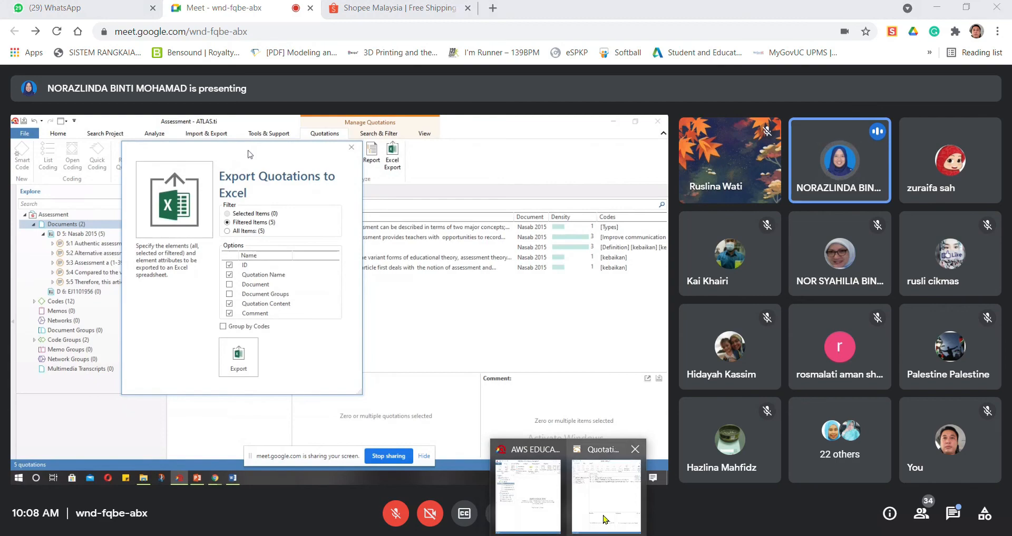
Step: Bring the Quotation Manager in front of the meeting as a smaller floating window, narrowed to uncover the shared presentation
{"action": "mouse_move", "coordinate": [605, 517]}
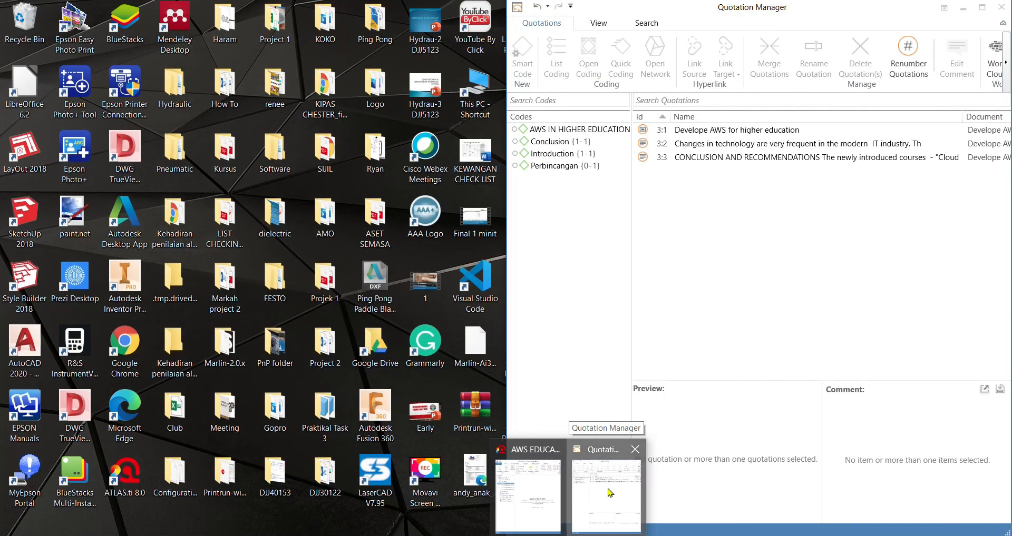
{"action": "left_click", "coordinate": [601, 501]}
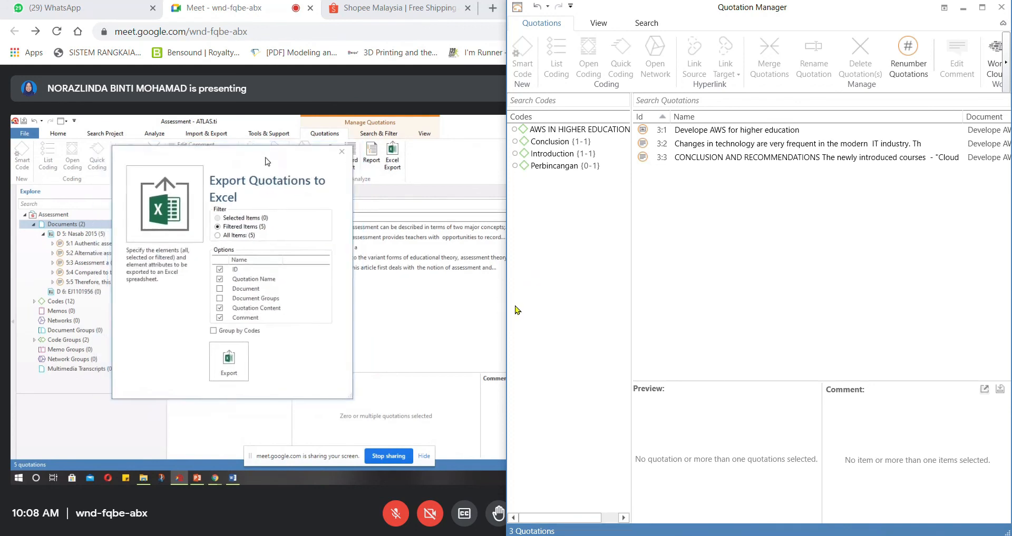
{"action": "left_click_drag", "start_coordinate": [509, 311], "coordinate": [561, 312]}
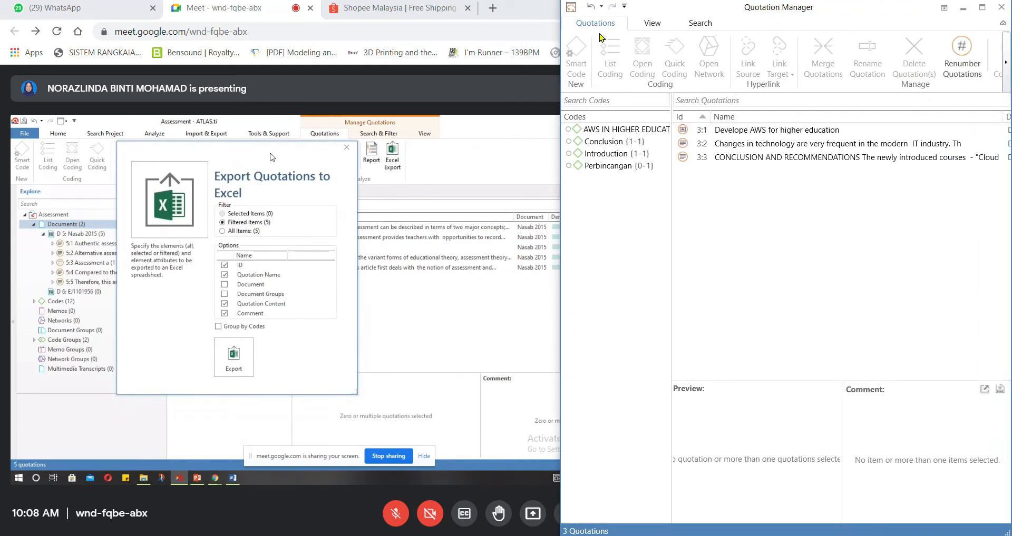
{"action": "left_click", "coordinate": [574, 9]}
{"action": "left_click", "coordinate": [747, 28]}
{"action": "left_click_drag", "start_coordinate": [875, 23], "coordinate": [872, 112]}
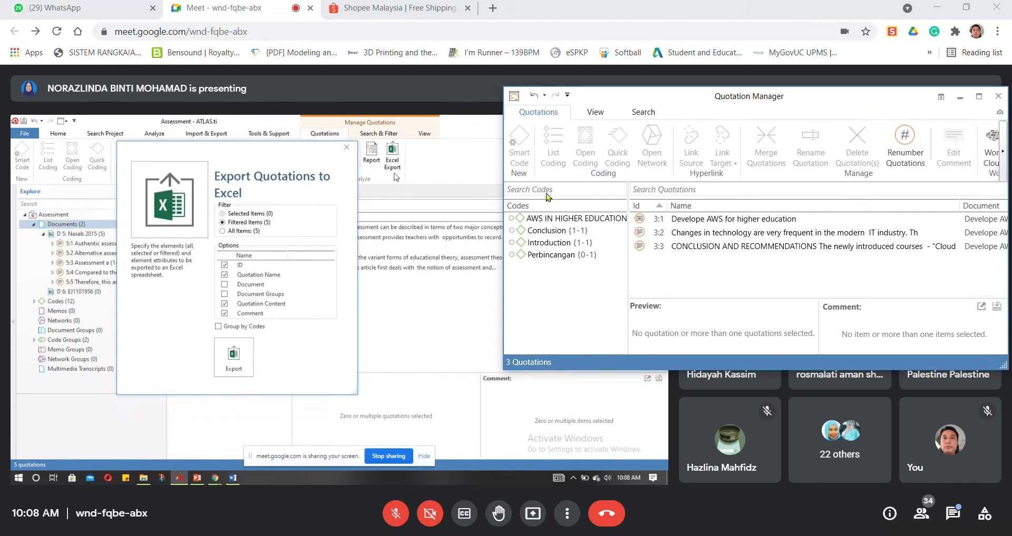
{"action": "left_click_drag", "start_coordinate": [504, 203], "coordinate": [672, 240]}
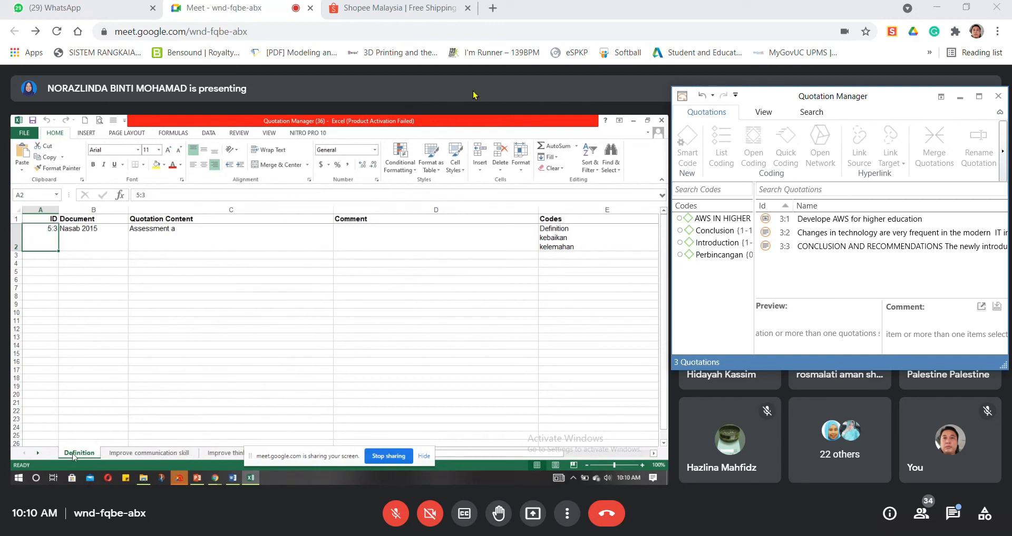
Step: Close the Shopee Malaysia browser tab and bring the Quotation Manager back in front of the meeting
{"action": "left_click", "coordinate": [467, 8]}
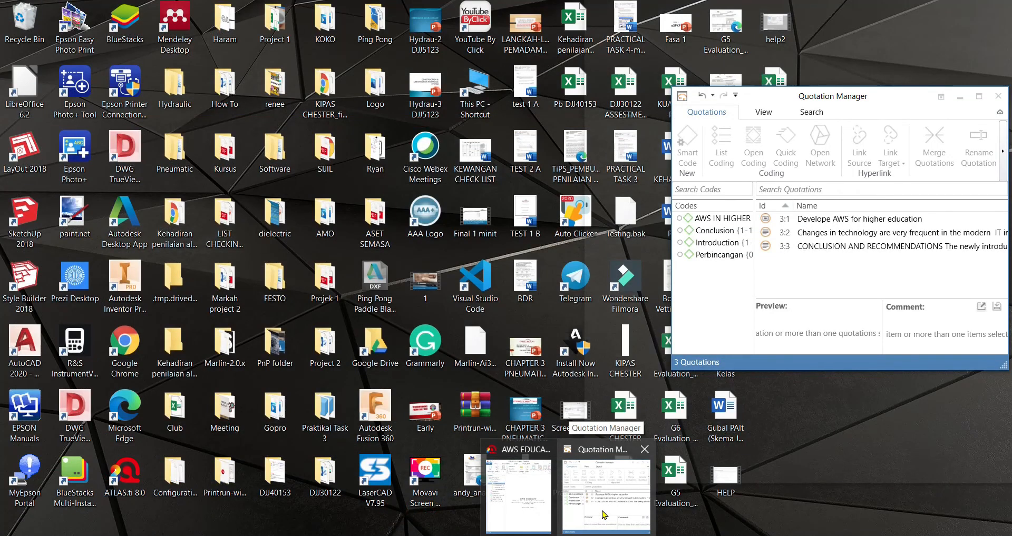
{"action": "left_click", "coordinate": [604, 515]}
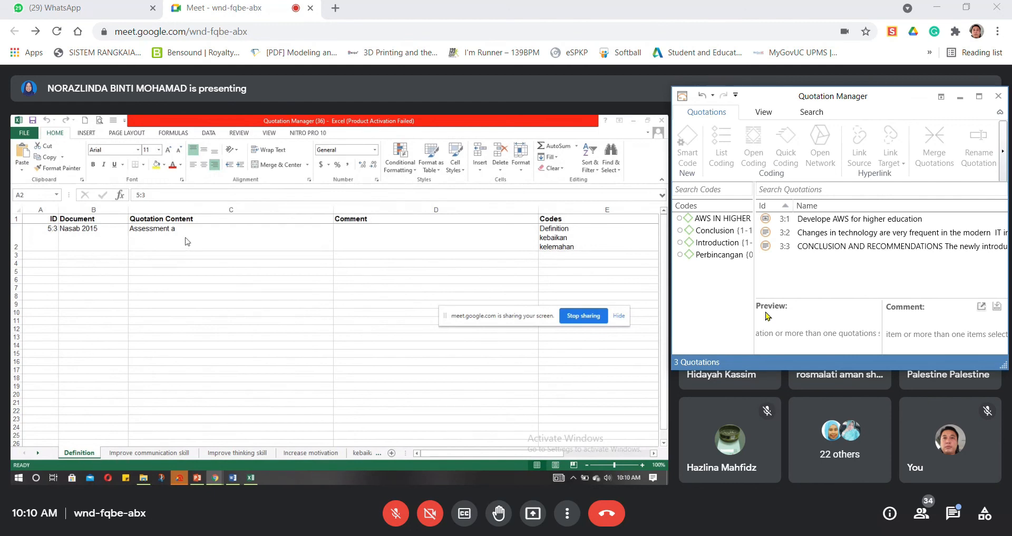
{"action": "left_click", "coordinate": [165, 233]}
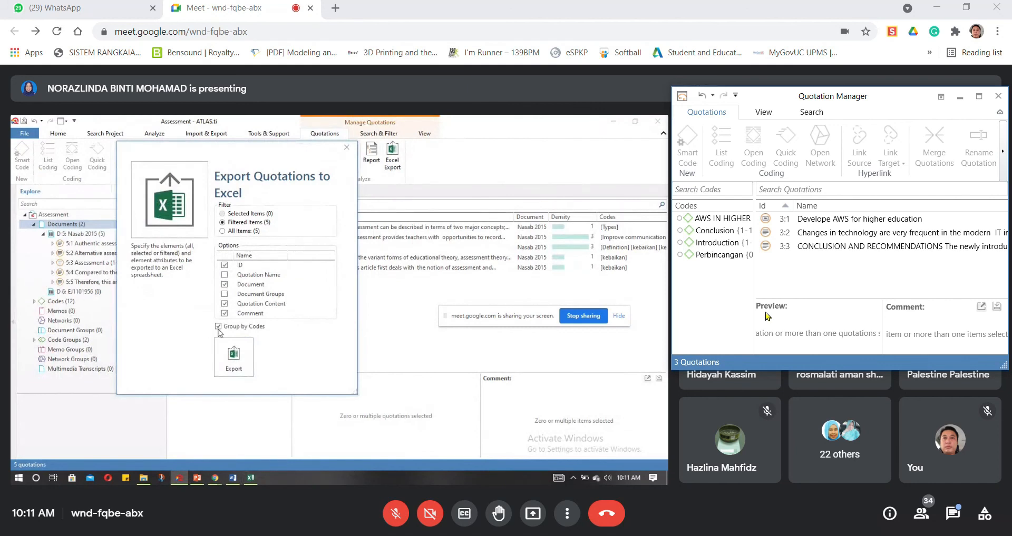
{"action": "left_click", "coordinate": [234, 360]}
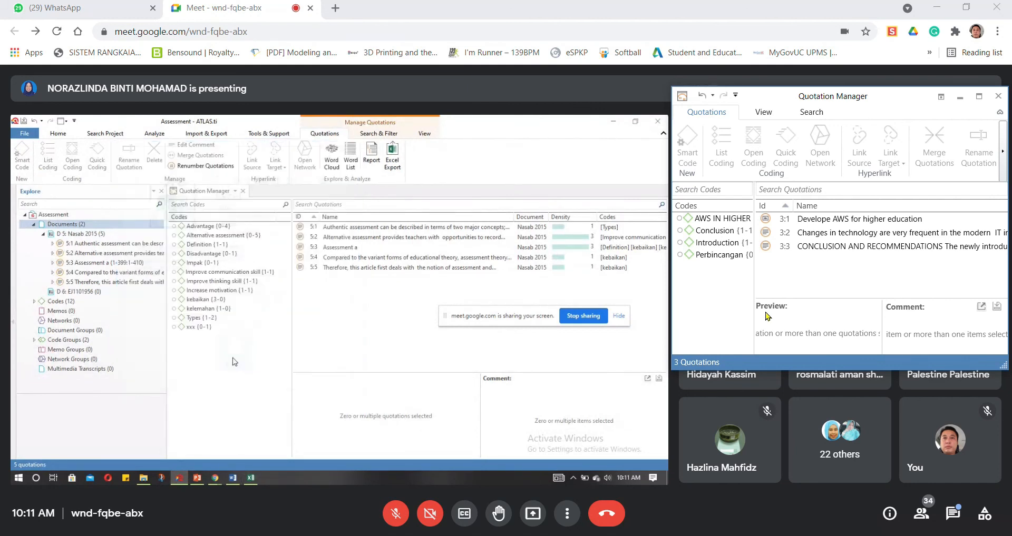